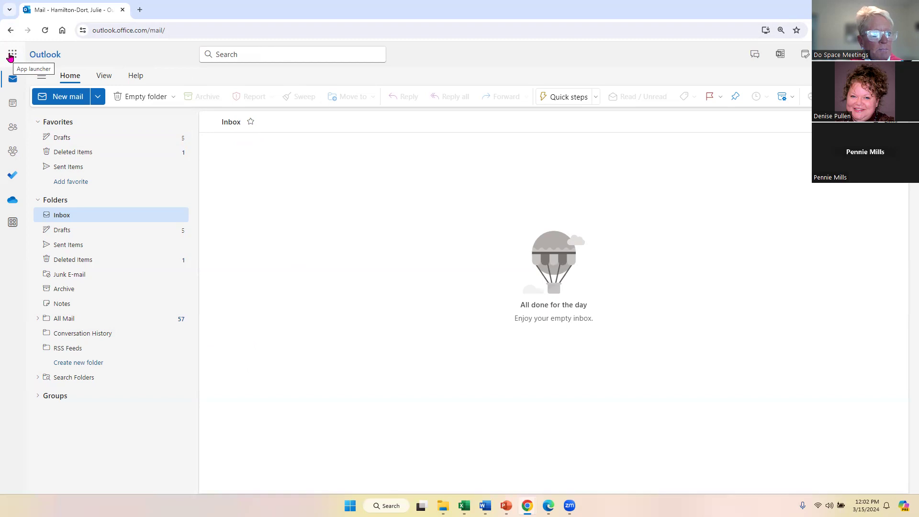
# Look through the Microsoft 365 apps panel and the View and Help ribbon options.
pyautogui.click(12, 57)
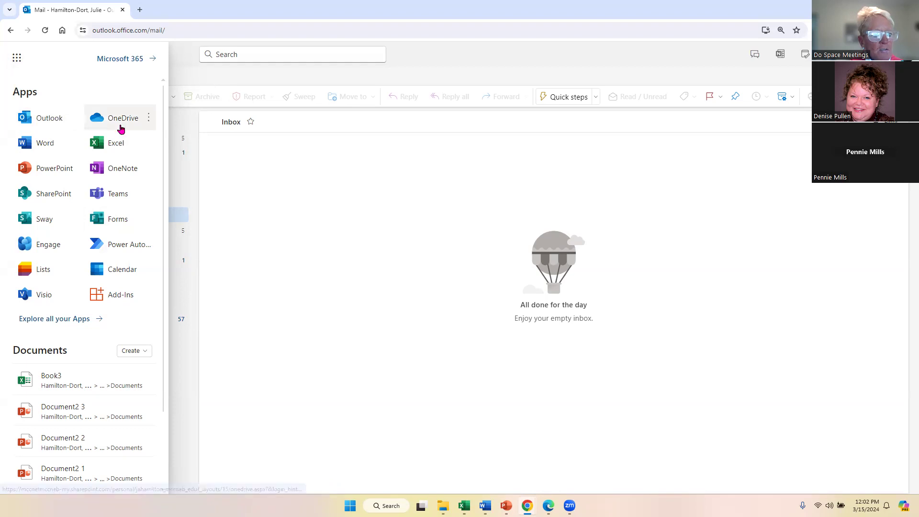
pyautogui.click(194, 74)
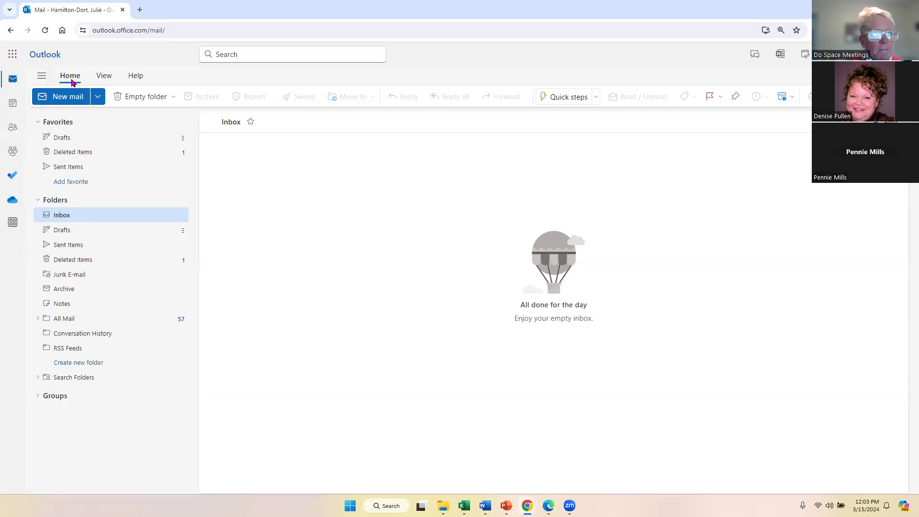
pyautogui.click(104, 78)
pyautogui.click(131, 77)
pyautogui.click(75, 82)
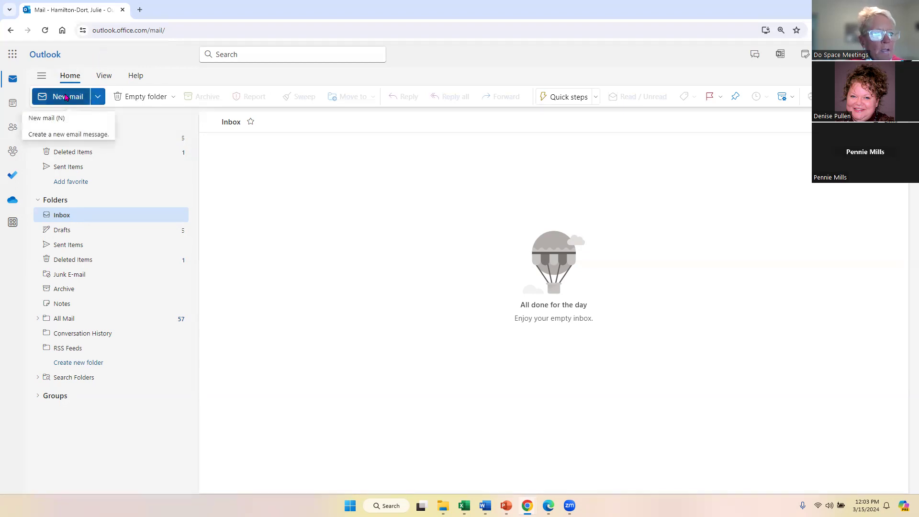
# Check the list of new item types and the Sent Items folder, then return to the Inbox.
pyautogui.click(100, 98)
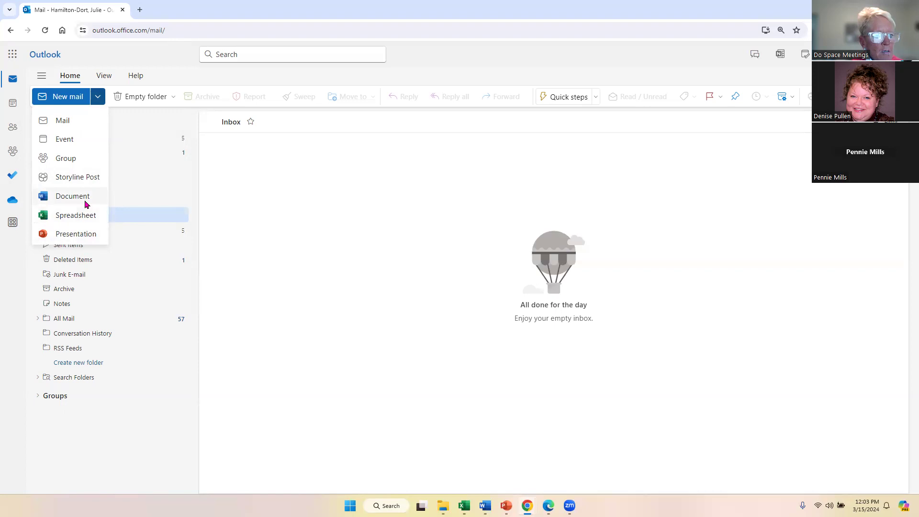
pyautogui.click(173, 54)
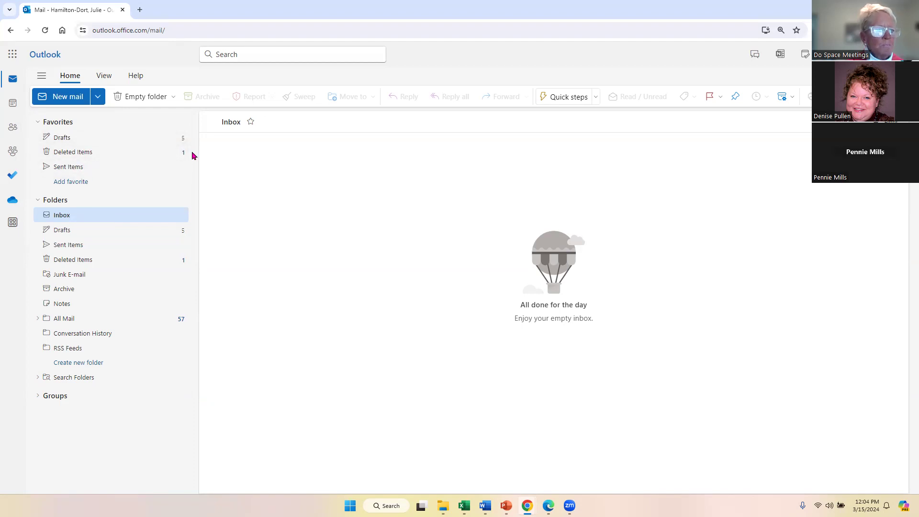
pyautogui.click(66, 168)
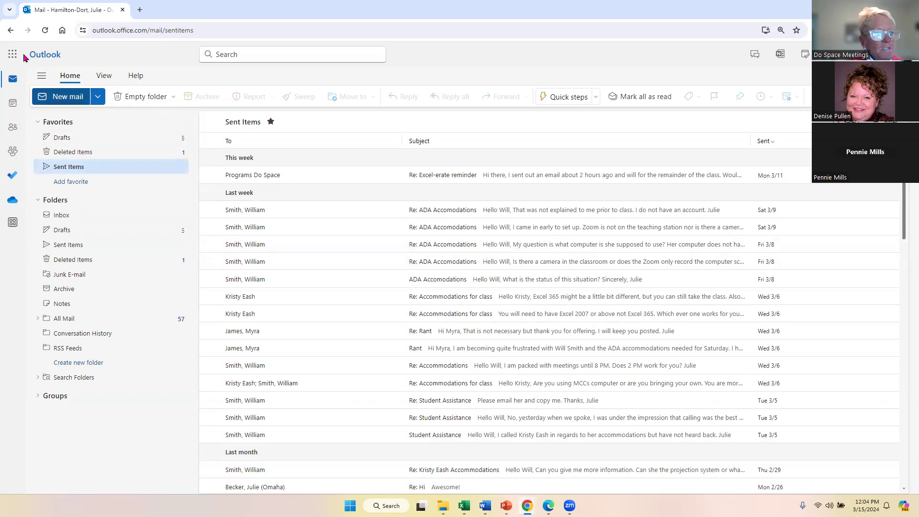
pyautogui.click(10, 31)
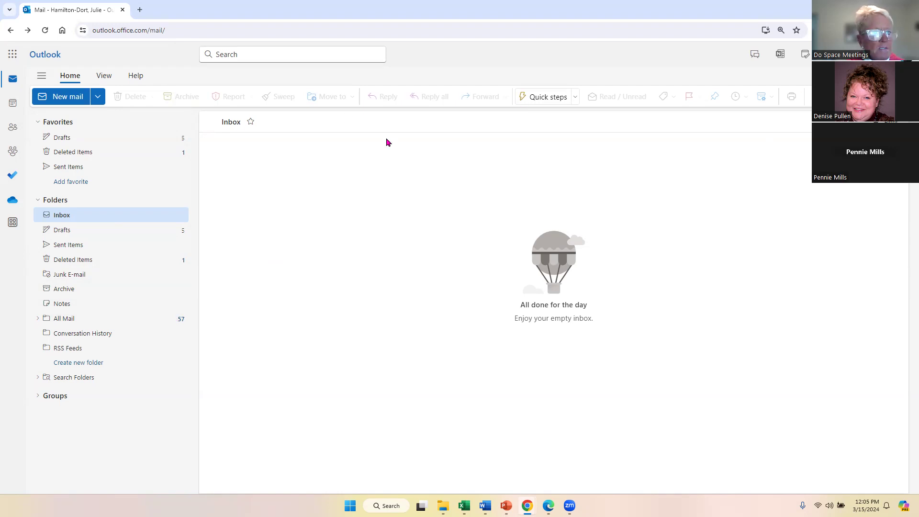
# Start a new email to the contact suggested from the first letters of their address.
pyautogui.click(62, 97)
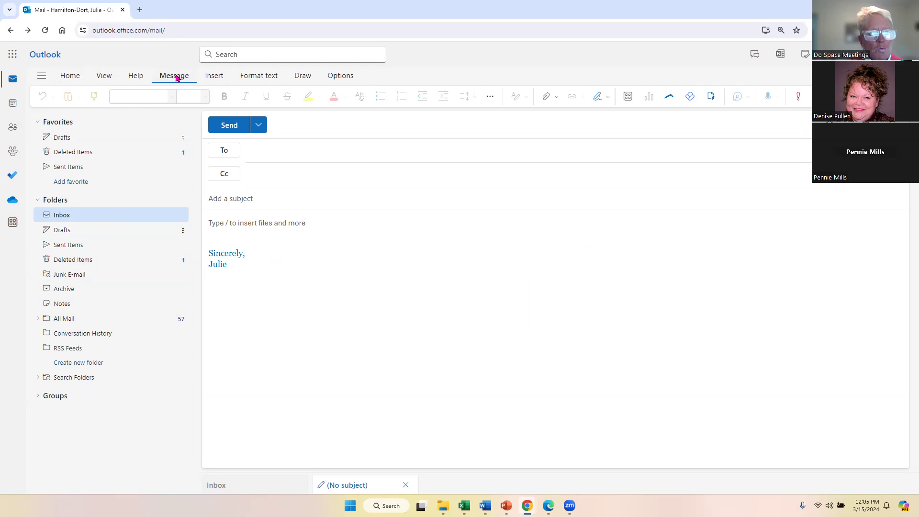
pyautogui.click(265, 151)
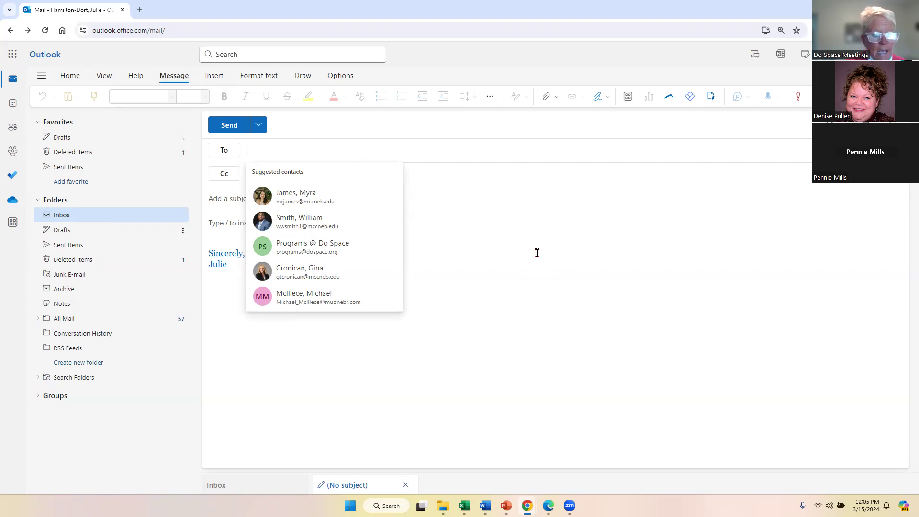
pyautogui.write('psp')
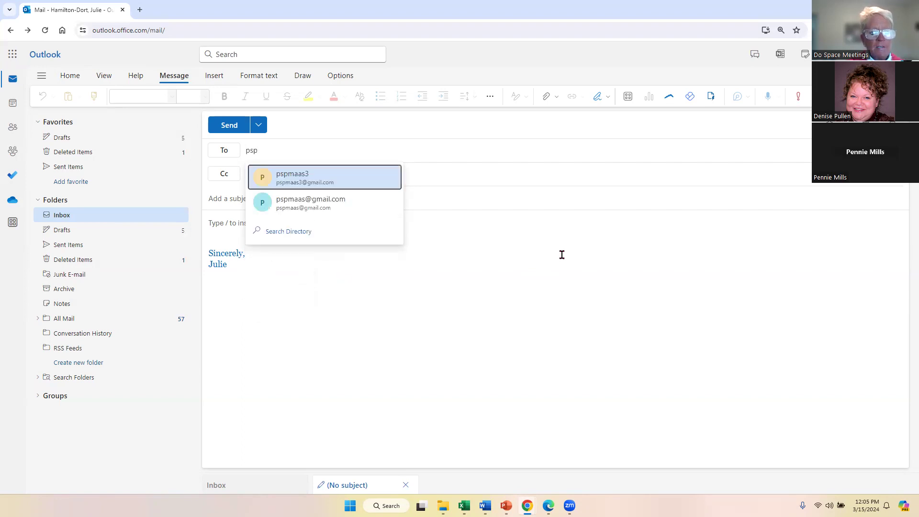
pyautogui.click(294, 186)
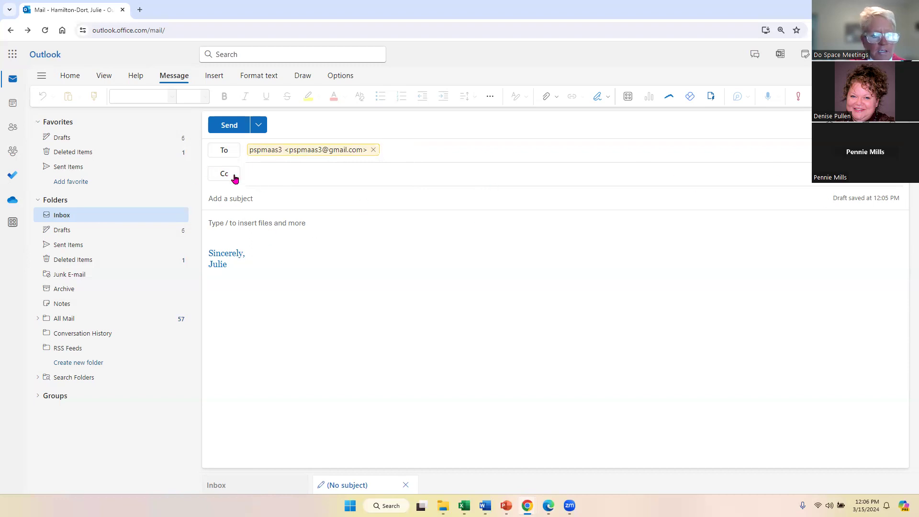
pyautogui.click(218, 198)
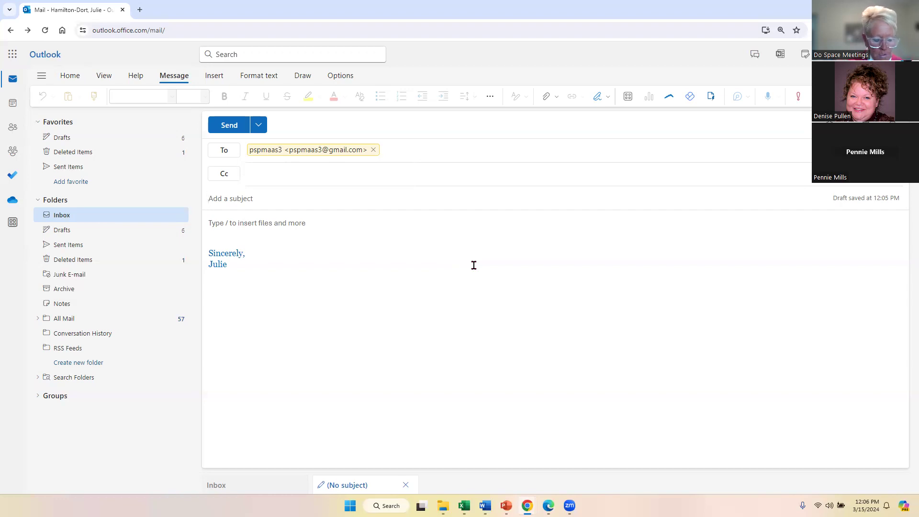
# Add subject 'Example' and a greeting plus 'I hope you are doing well.' directly above the signature.
pyautogui.write('Example')
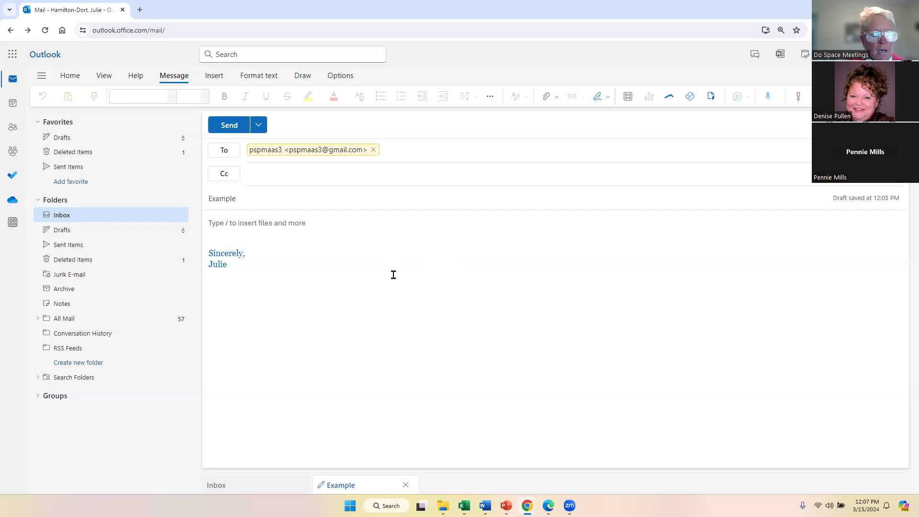
pyautogui.click(211, 225)
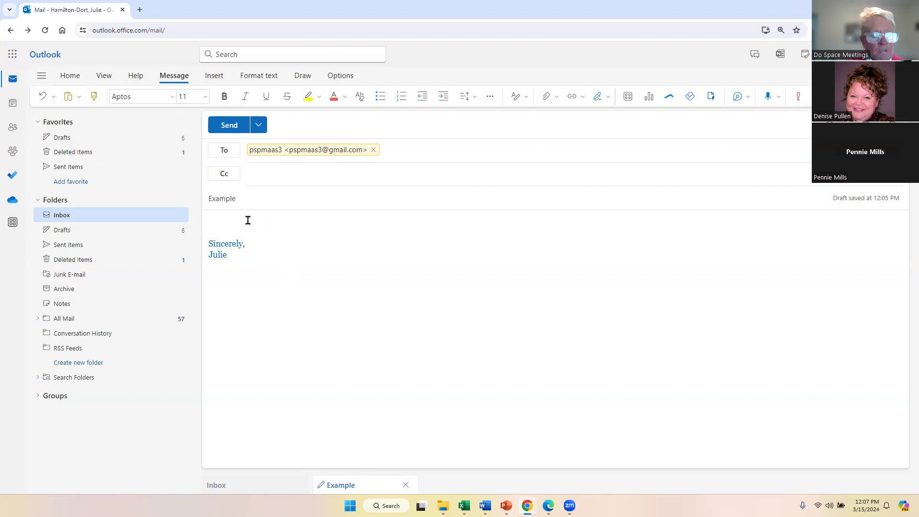
pyautogui.write('Hi Pat,')
pyautogui.press('Return')
pyautogui.write('I')
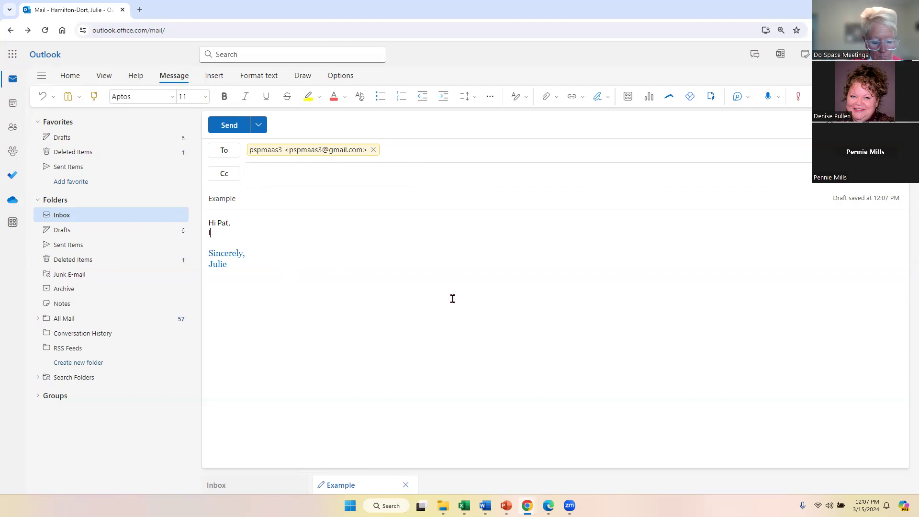
pyautogui.write(' hope ')
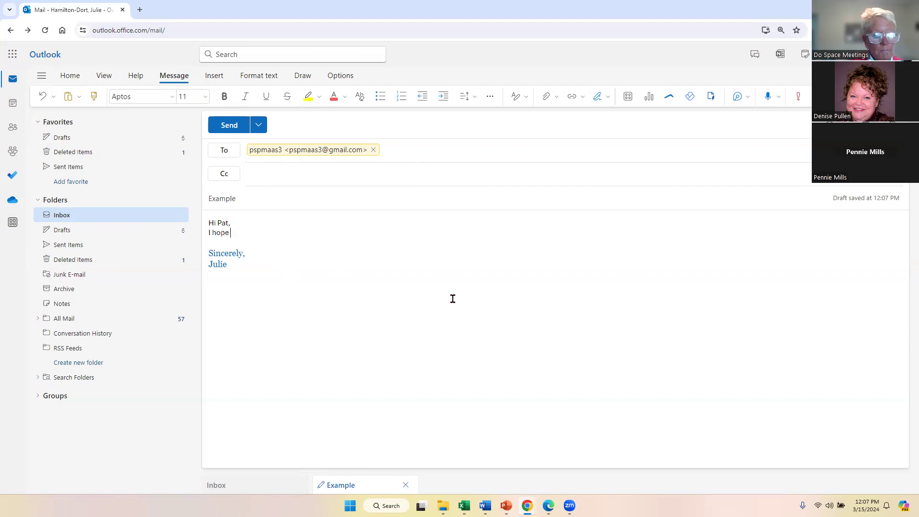
pyautogui.write('you are doing')
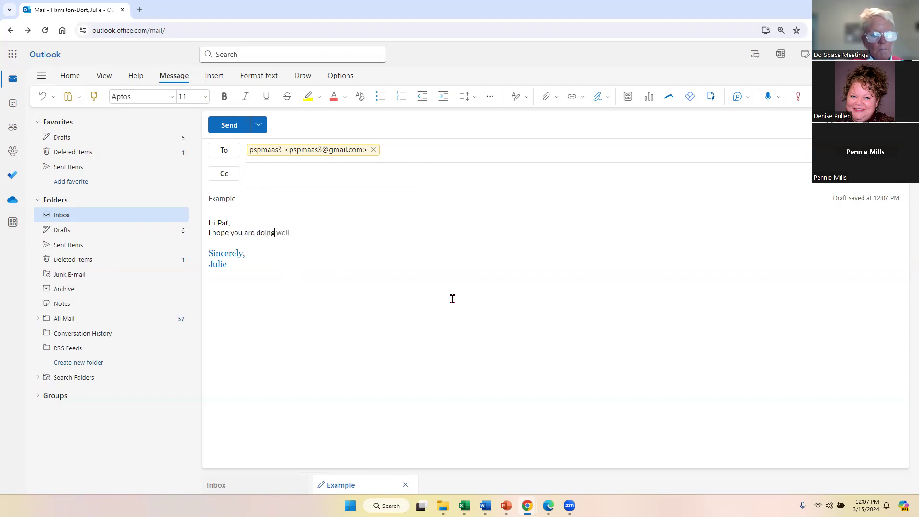
pyautogui.press('Tab')
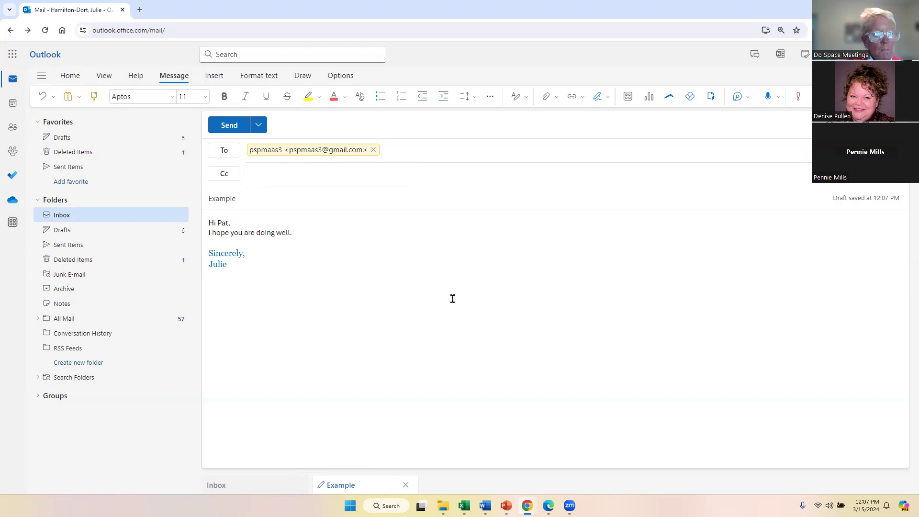
pyautogui.write('.')
pyautogui.press('Return')
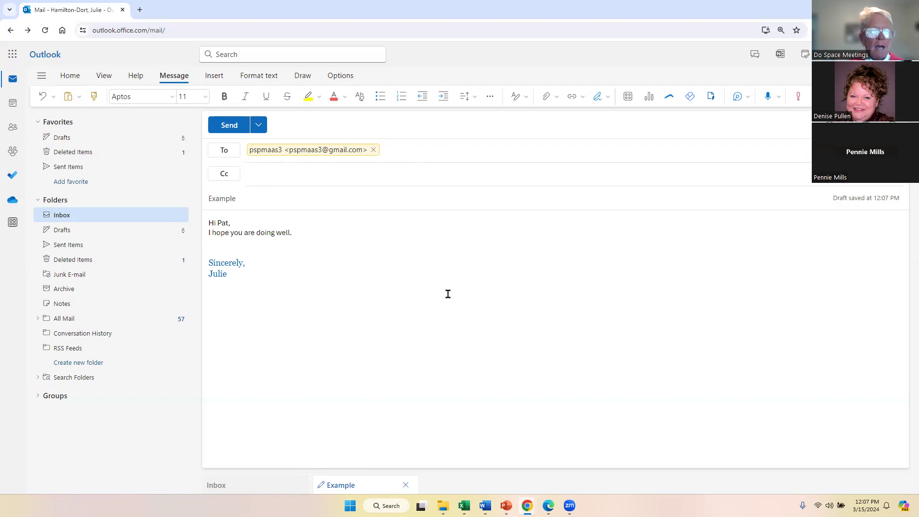
pyautogui.click(211, 262)
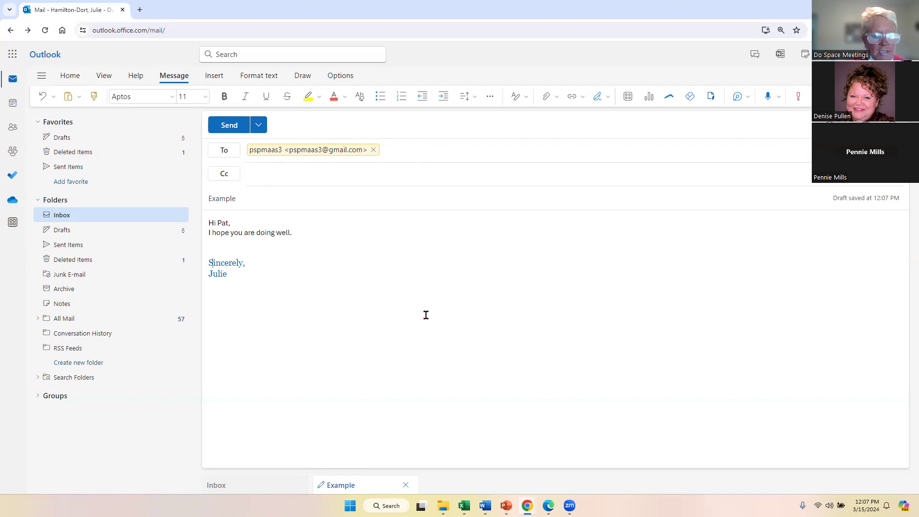
pyautogui.press('BackSpace')
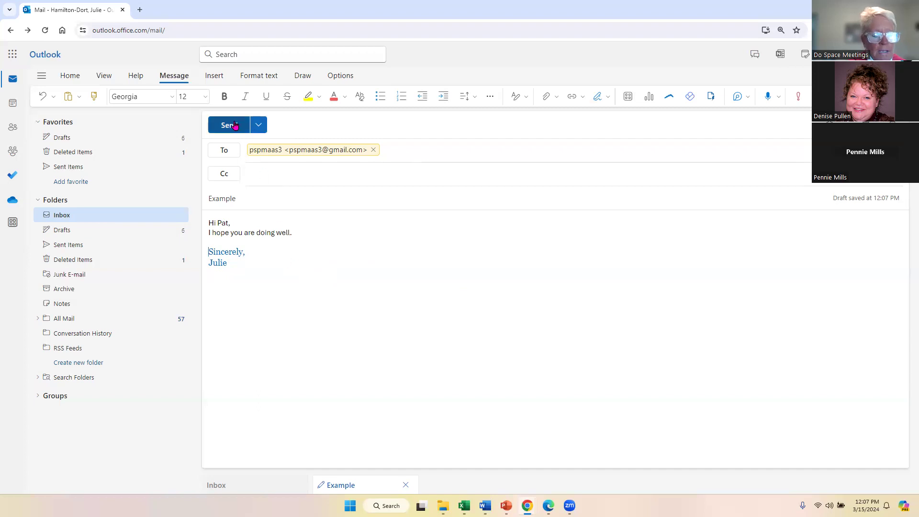
# Check the Send options, including Schedule send, then send the Example message immediately.
pyautogui.click(259, 125)
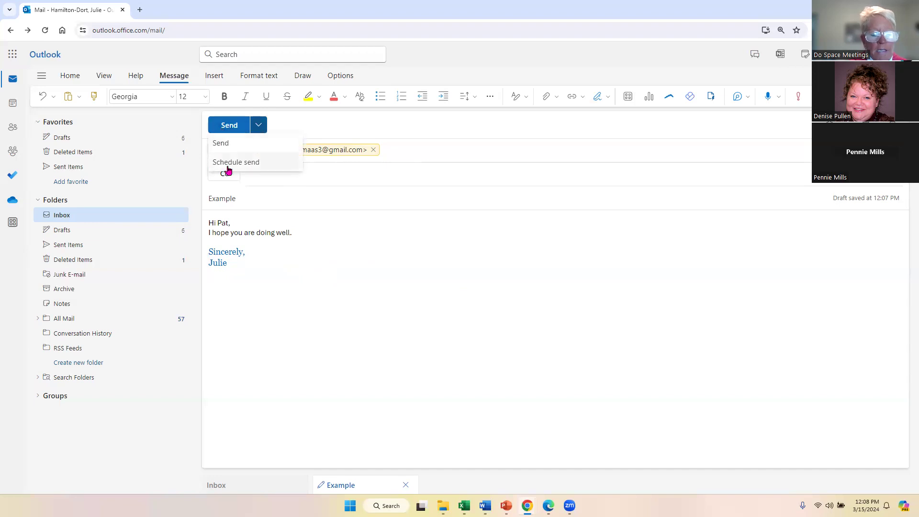
pyautogui.click(232, 126)
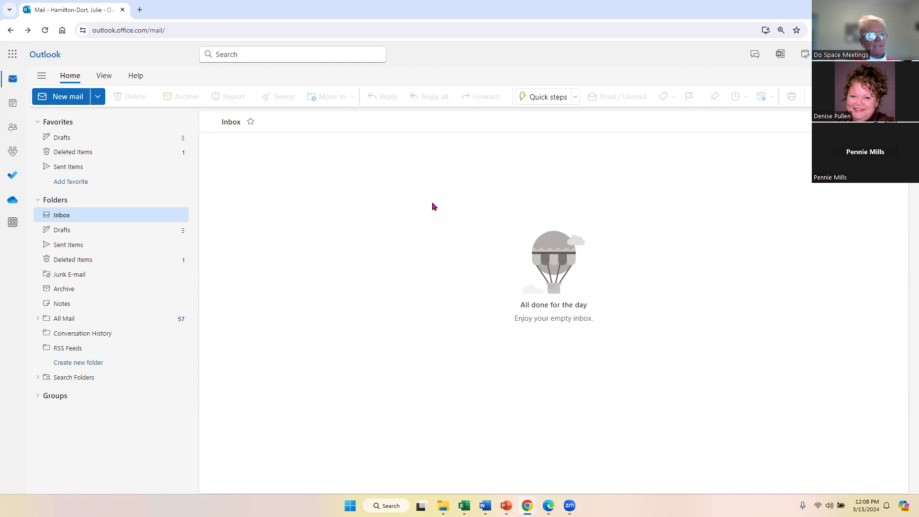
# Start another new email addressed to the account owner's work address from the suggestions.
pyautogui.click(62, 101)
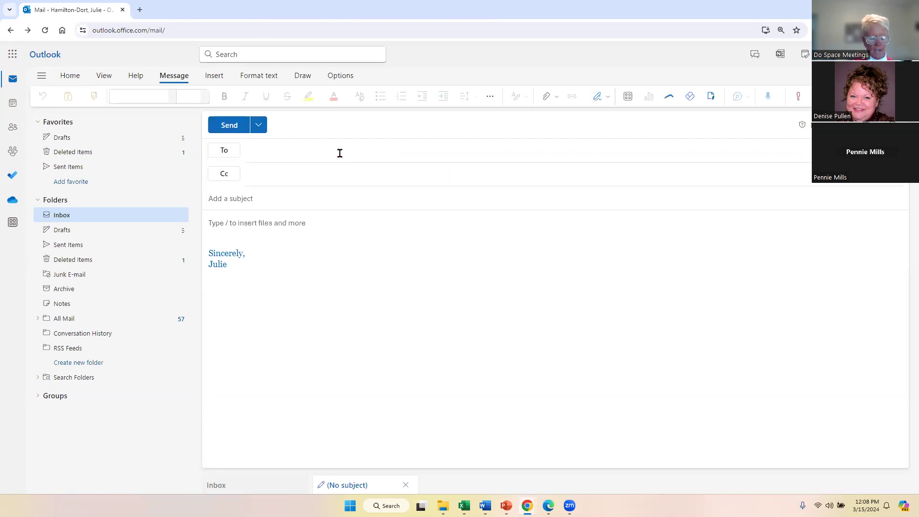
pyautogui.write('jaham')
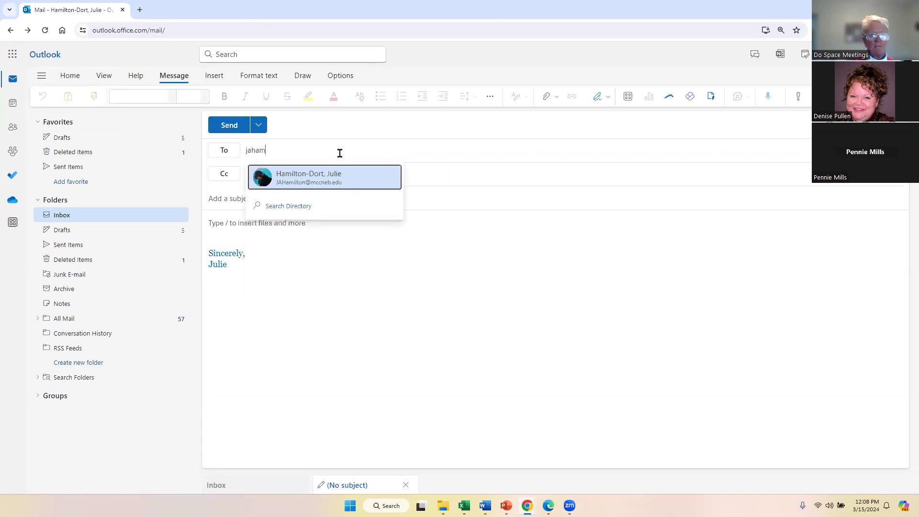
pyautogui.click(303, 181)
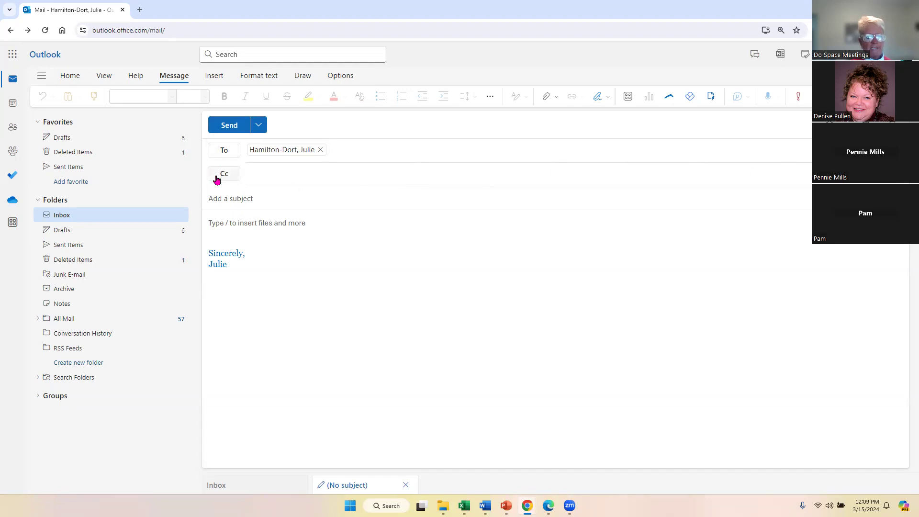
# Add the same person's personal Gmail contact as the Cc recipient.
pyautogui.click(320, 179)
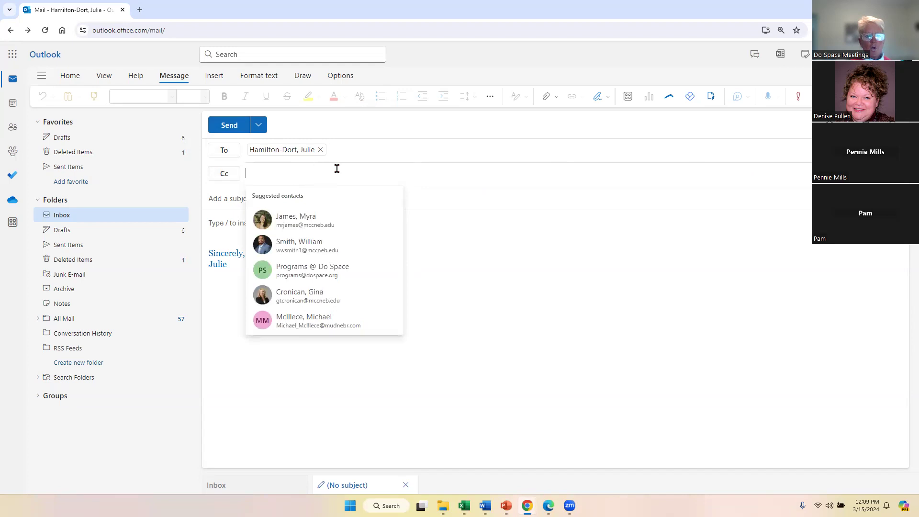
pyautogui.click(404, 175)
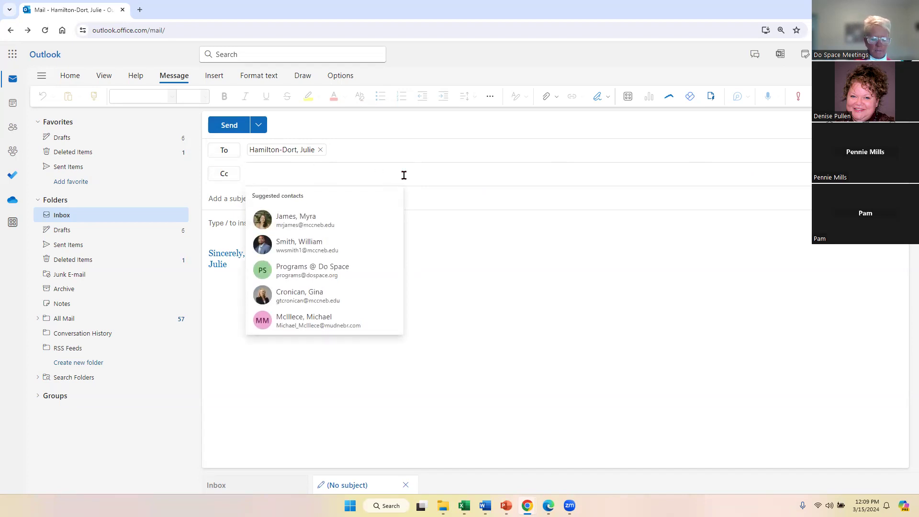
pyautogui.write('jd')
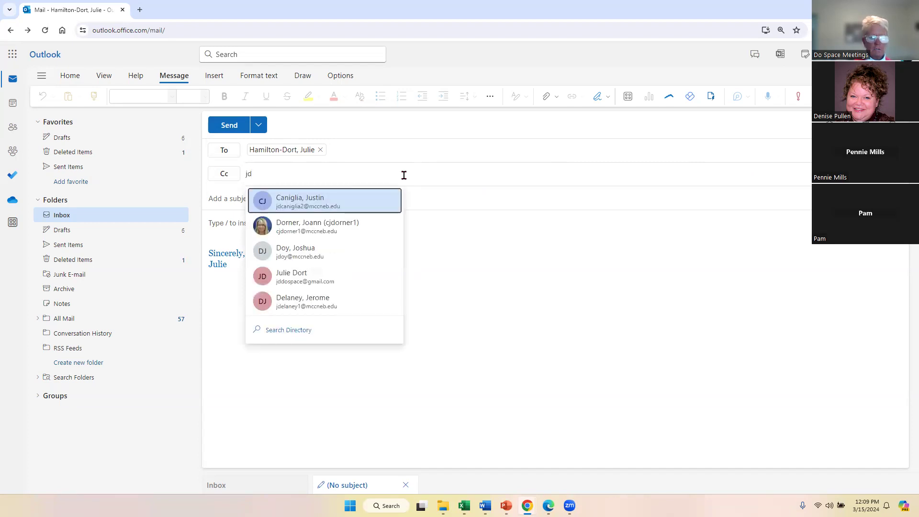
pyautogui.click(280, 276)
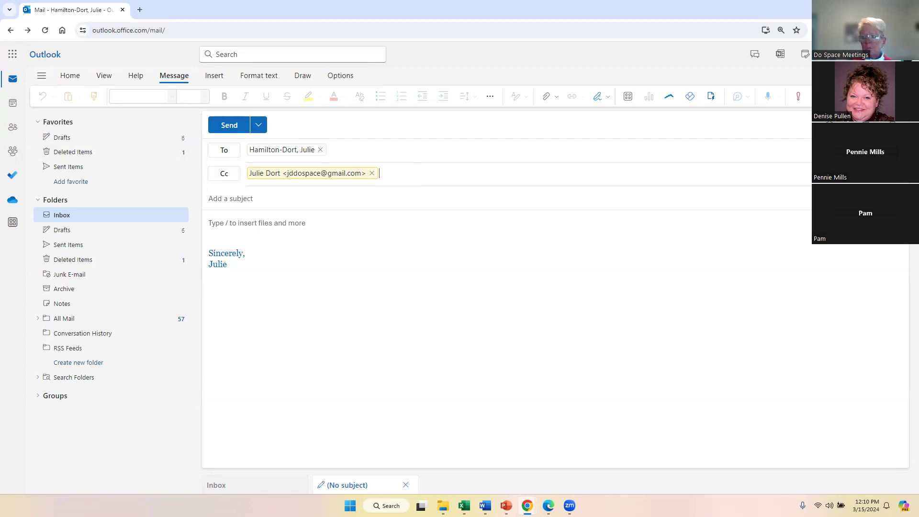
# Show the empty Bcc recipient line beneath To and Cc.
pyautogui.click(894, 150)
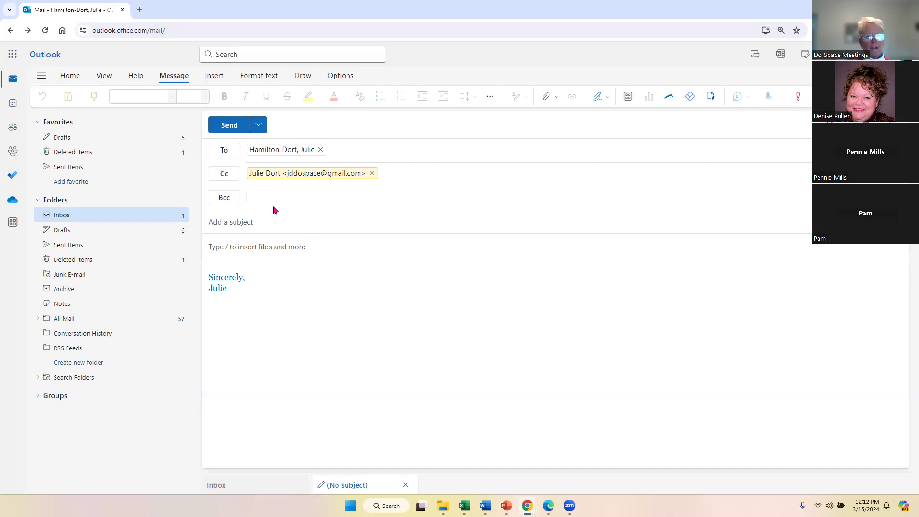
# Set the subject to 'Lunch & Learn', correcting the typos along the way.
pyautogui.click(243, 226)
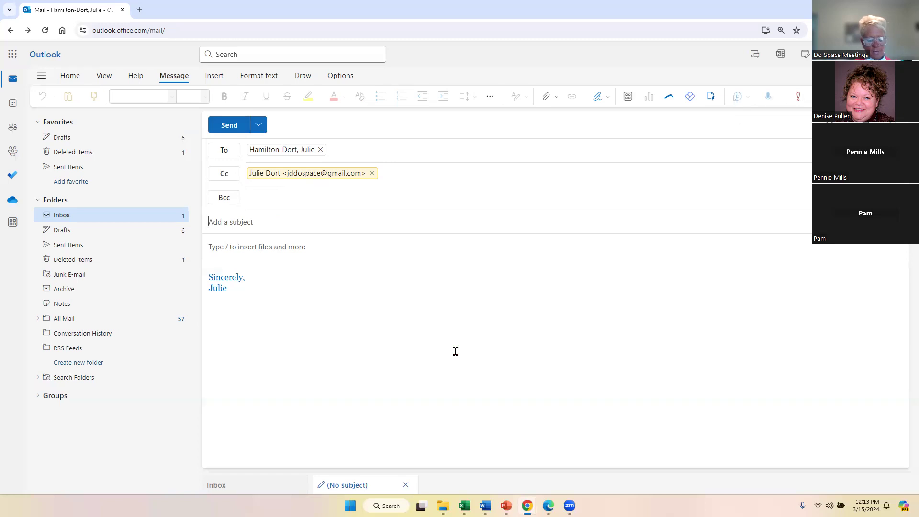
pyautogui.write('Lunch & lean')
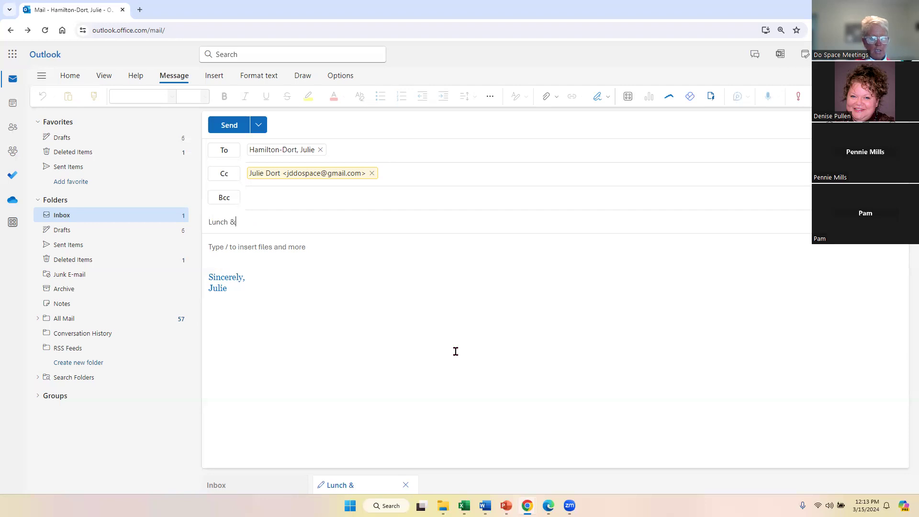
pyautogui.press('BackSpace')
pyautogui.press('BackSpace')
pyautogui.press('BackSpace')
pyautogui.press('BackSpace')
pyautogui.write('Laern')
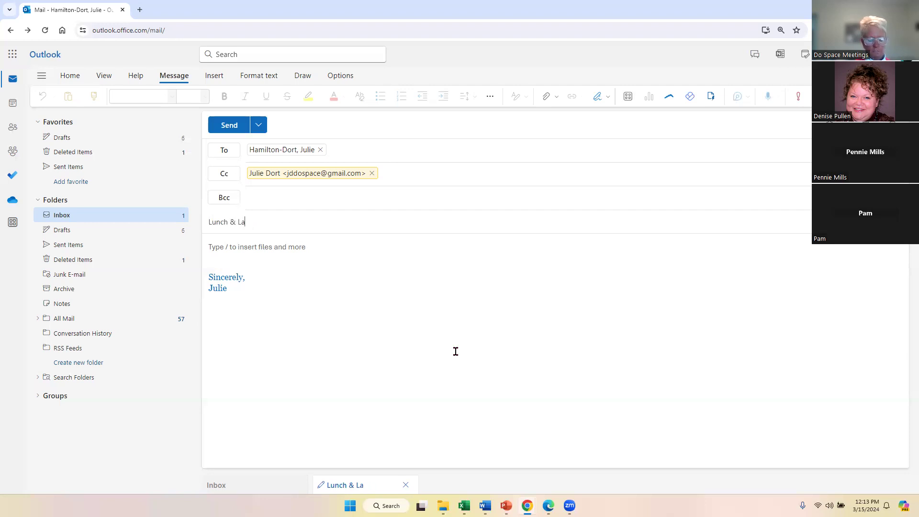
pyautogui.press('BackSpace')
pyautogui.press('BackSpace')
pyautogui.press('BackSpace')
pyautogui.press('BackSpace')
pyautogui.write('earn')
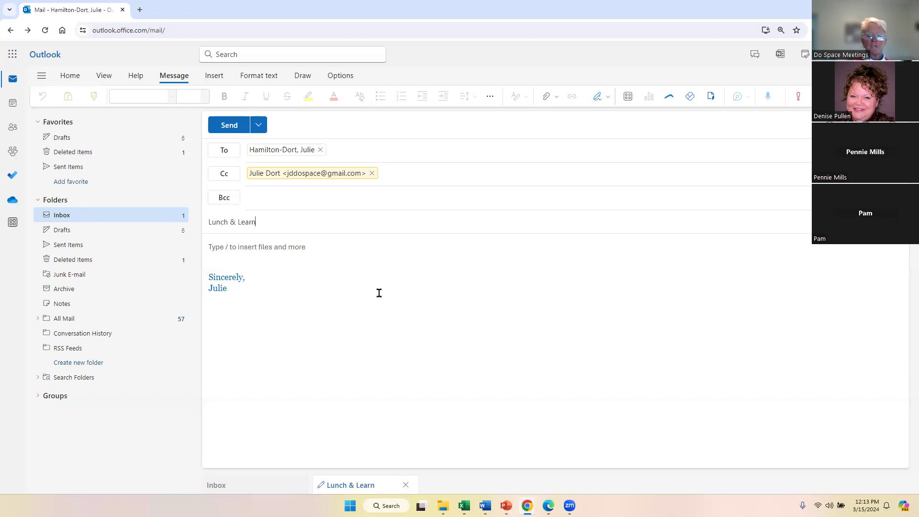
pyautogui.click(223, 249)
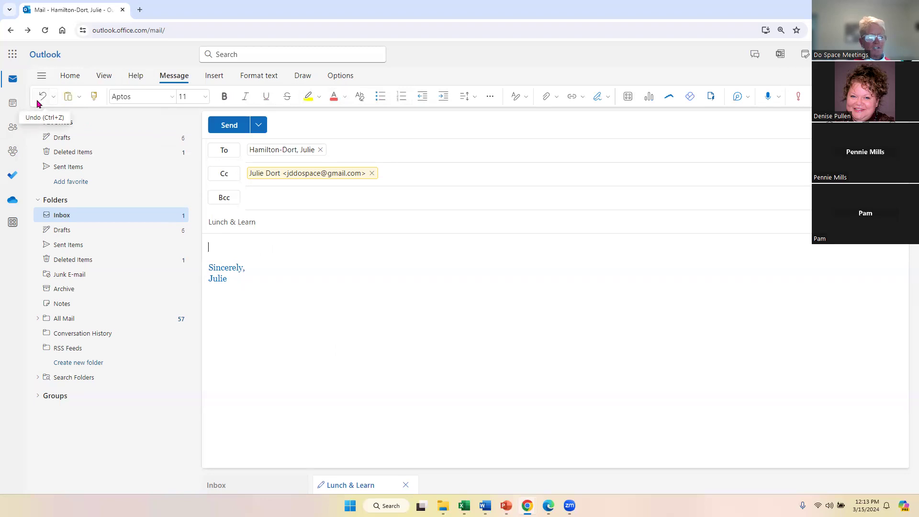
# Open the Paste dropdown on the Message ribbon to view the paste options.
pyautogui.click(80, 97)
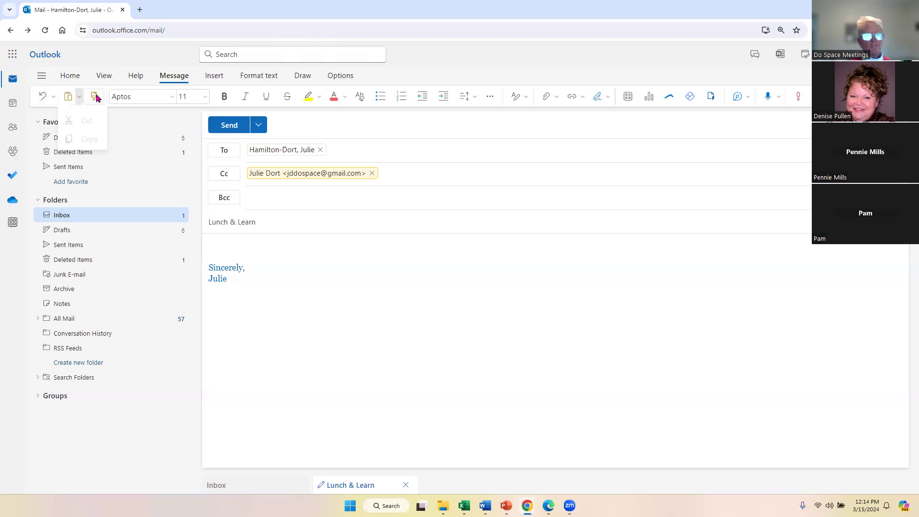
pyautogui.click(171, 99)
pyautogui.click(171, 99)
pyautogui.click(171, 99)
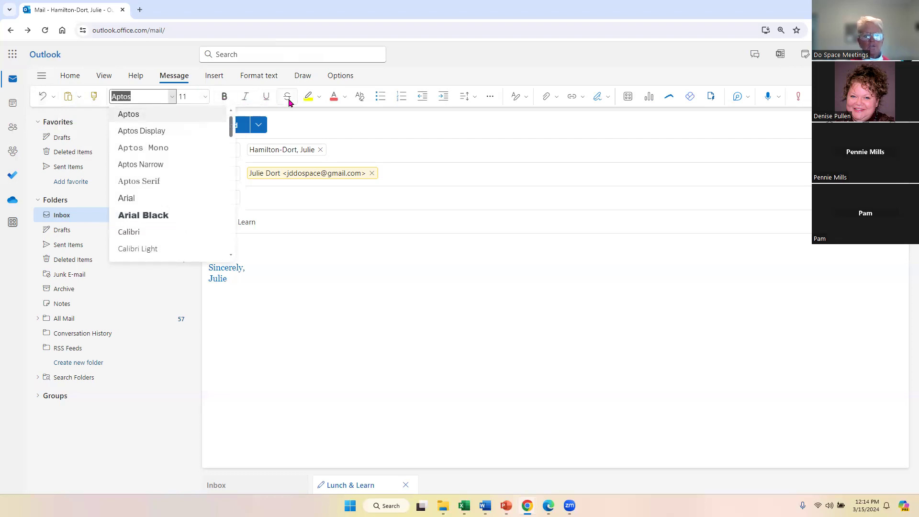
pyautogui.click(320, 97)
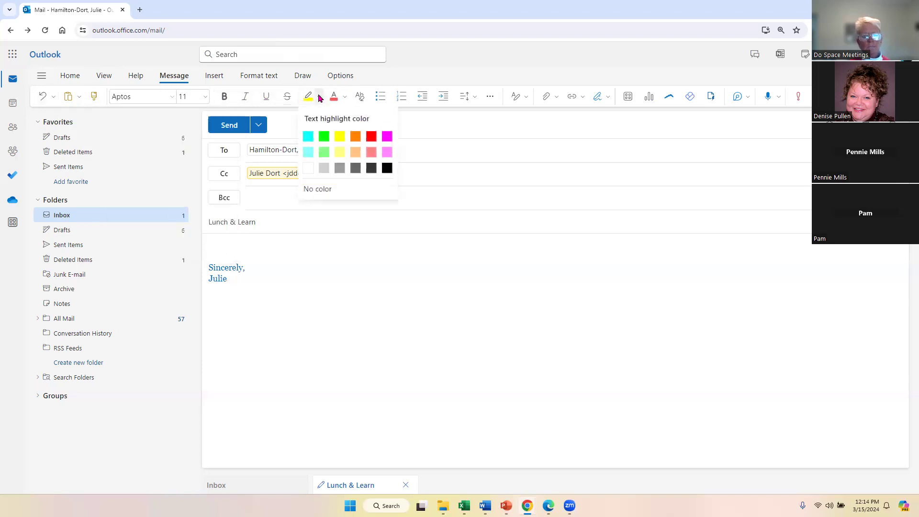
pyautogui.click(345, 100)
pyautogui.click(345, 98)
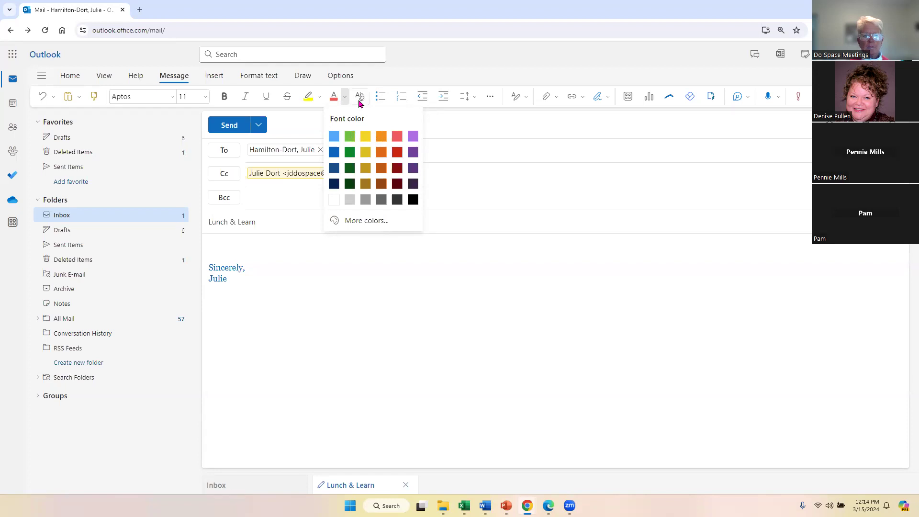
pyautogui.click(484, 244)
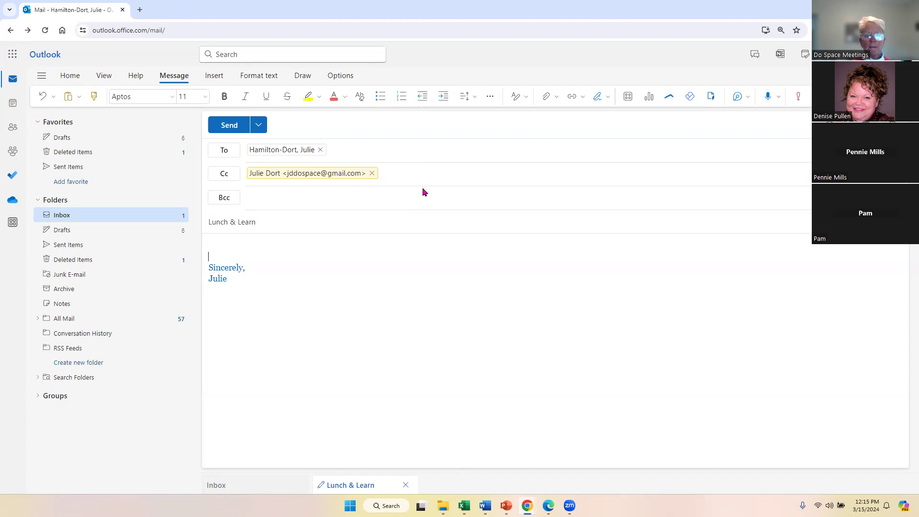
pyautogui.click(473, 97)
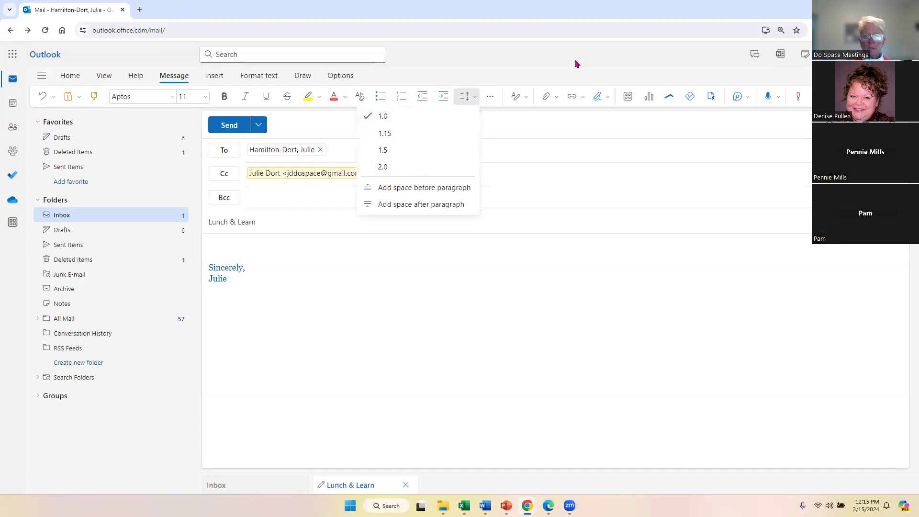
pyautogui.click(557, 72)
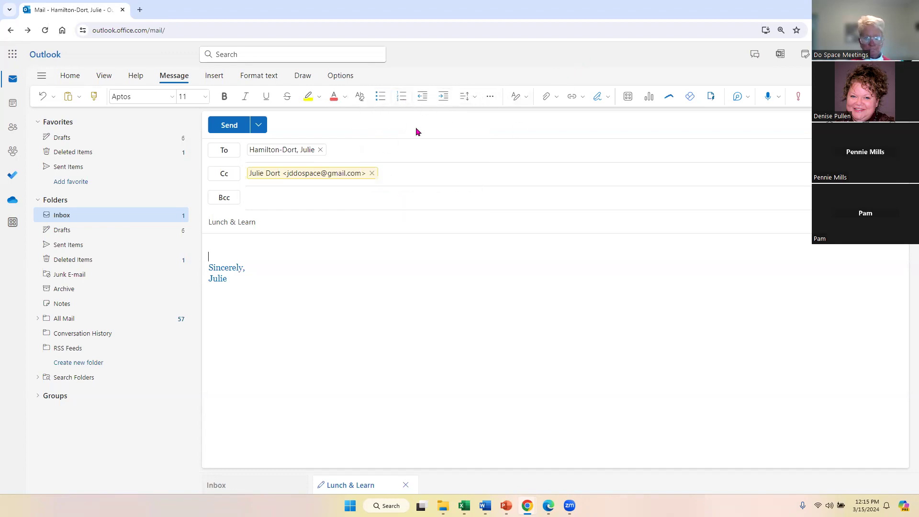
pyautogui.click(492, 97)
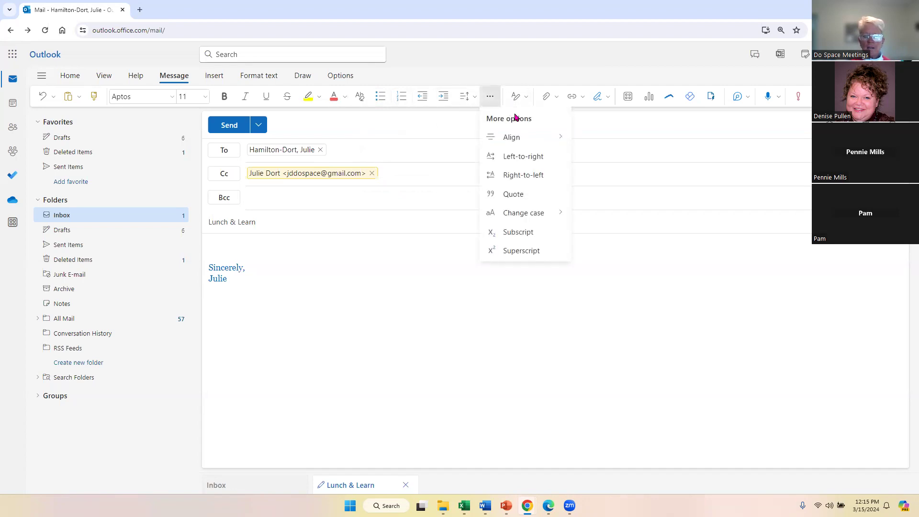
pyautogui.moveTo(516, 144)
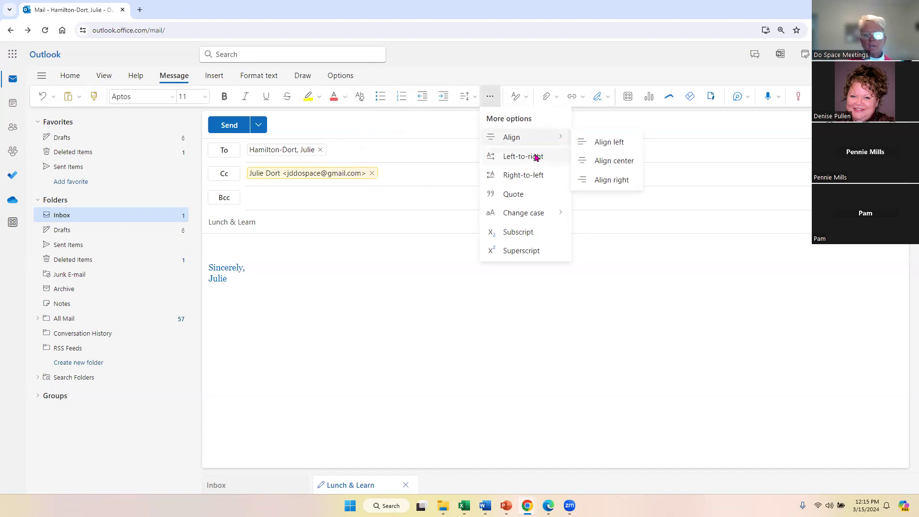
pyautogui.click(534, 158)
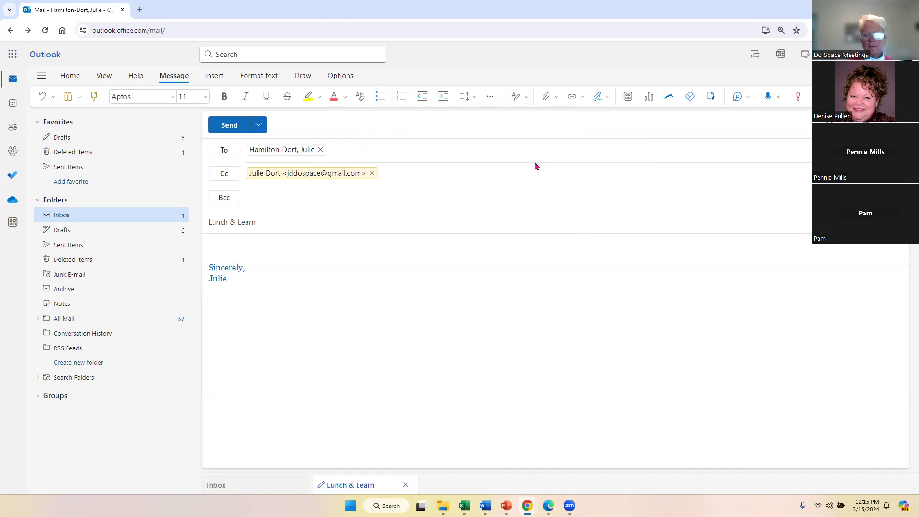
pyautogui.click(490, 97)
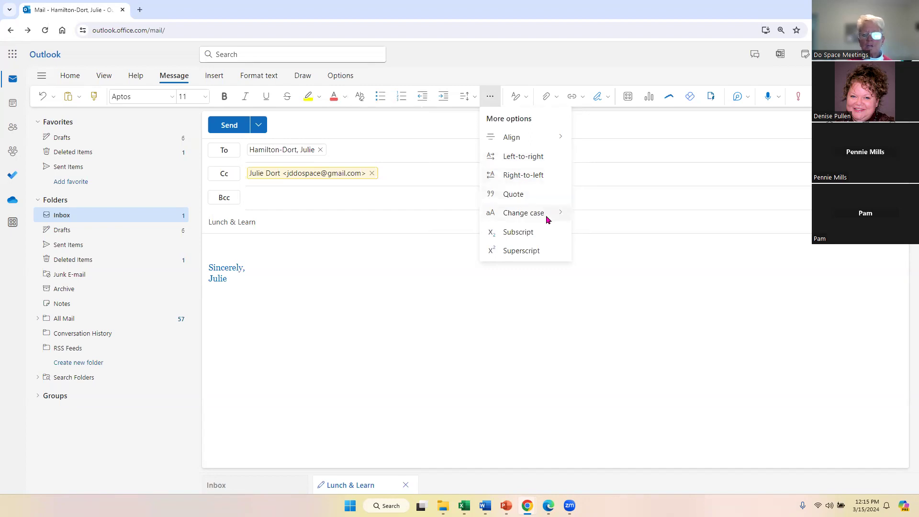
pyautogui.moveTo(548, 219)
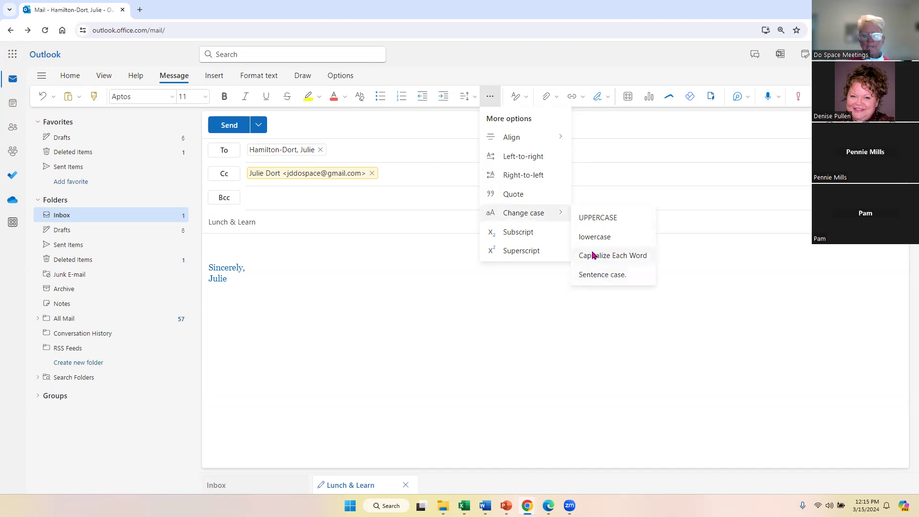
pyautogui.click(523, 262)
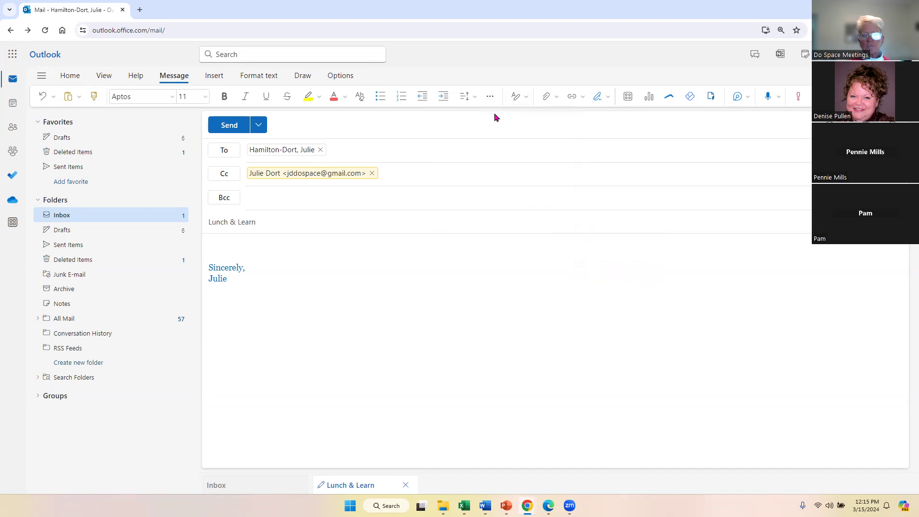
# Look at the Styles list, then show the Attach file choices with suggested files like Book3.xlsx.
pyautogui.click(526, 99)
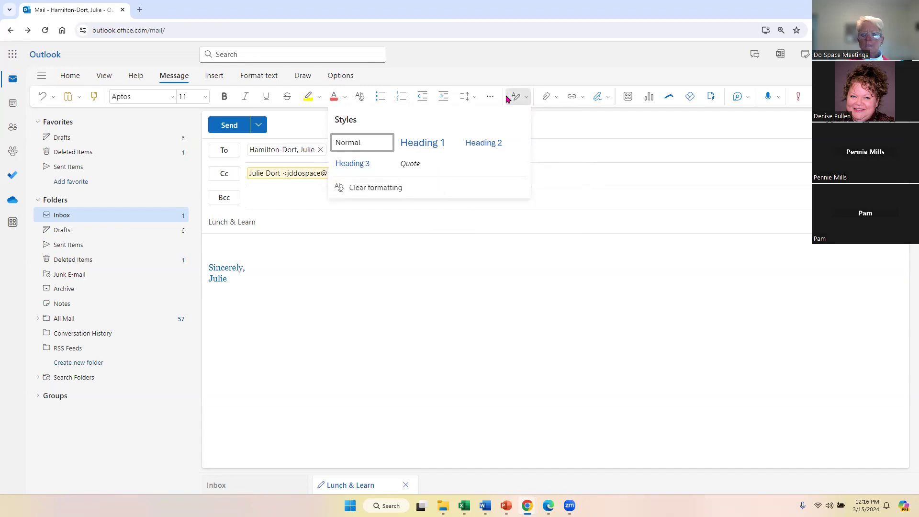
pyautogui.click(558, 98)
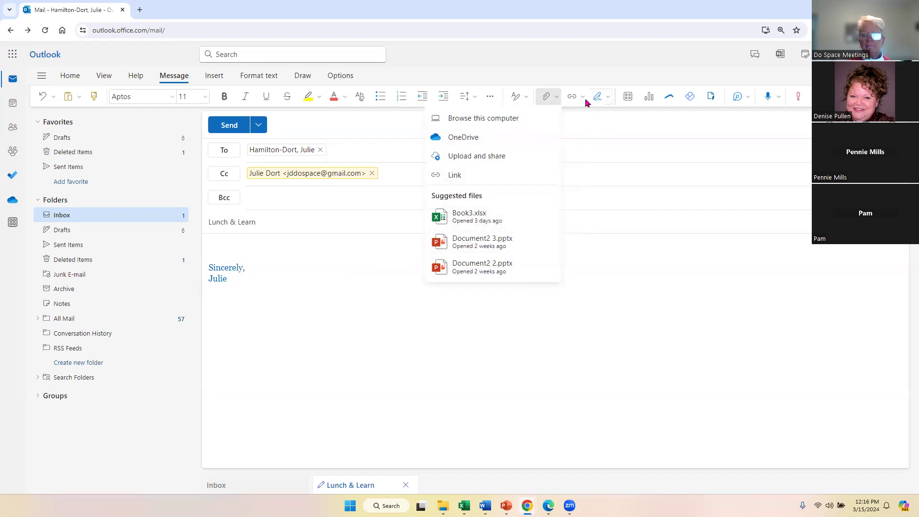
# View the saved signatures (Formal, MCC, Do Space Webinar, Formal Signature), then open the Apps panel.
pyautogui.click(611, 99)
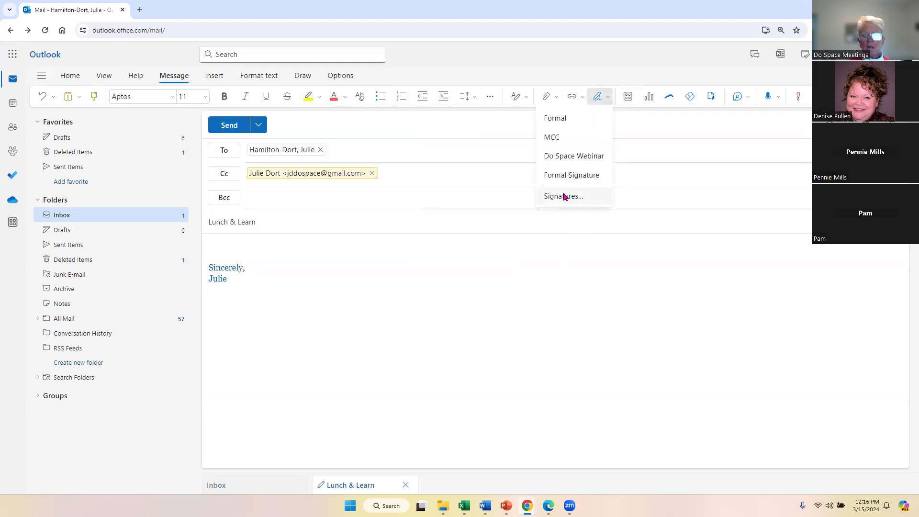
pyautogui.click(628, 97)
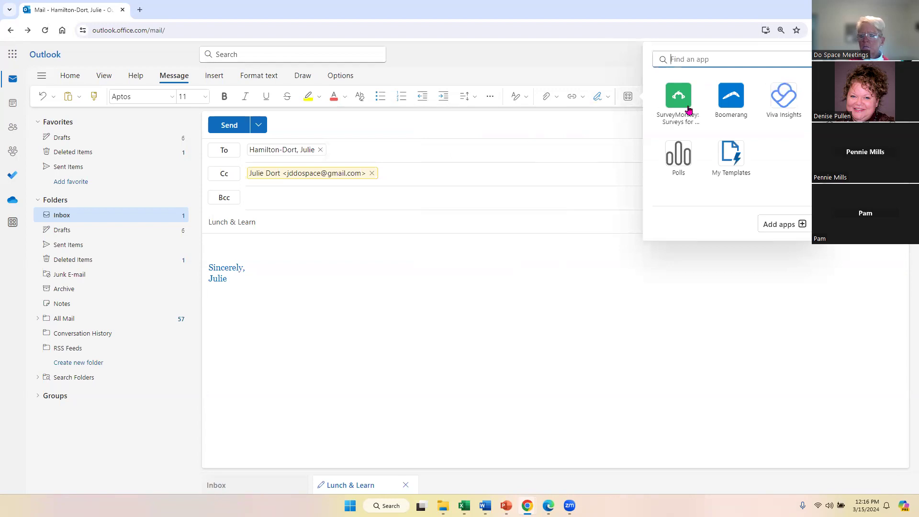
# Dismiss the Apps panel so the Lunch & Learn draft body is back in focus.
pyautogui.click(776, 304)
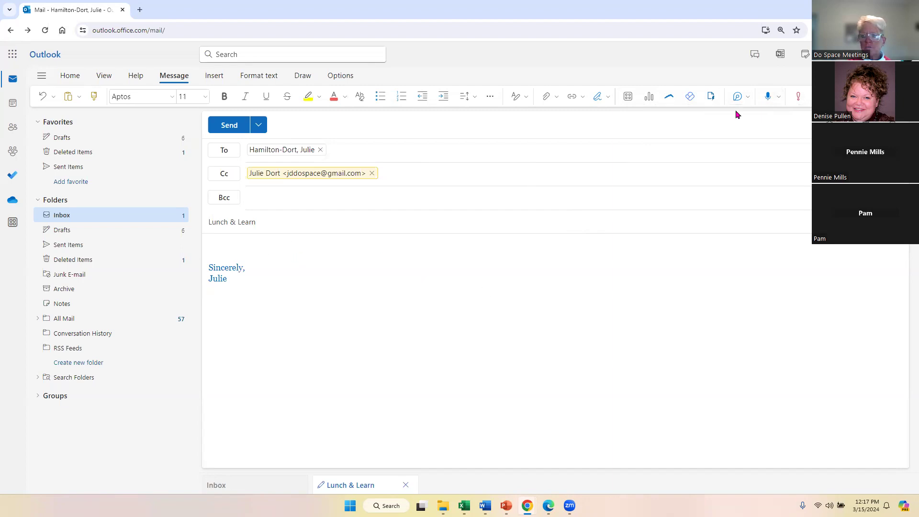
# Keep English (United States) for dictation, allow microphone access, and dismiss the mic-detection warning.
pyautogui.click(780, 97)
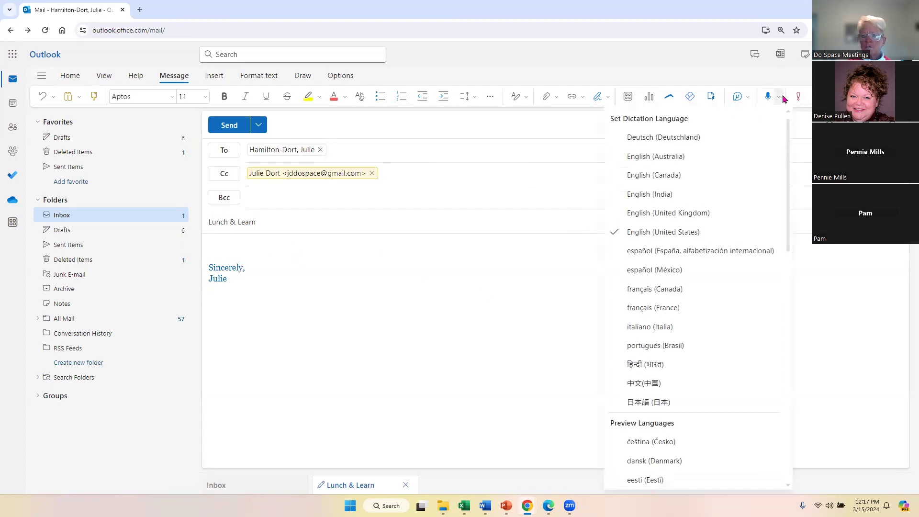
pyautogui.click(669, 235)
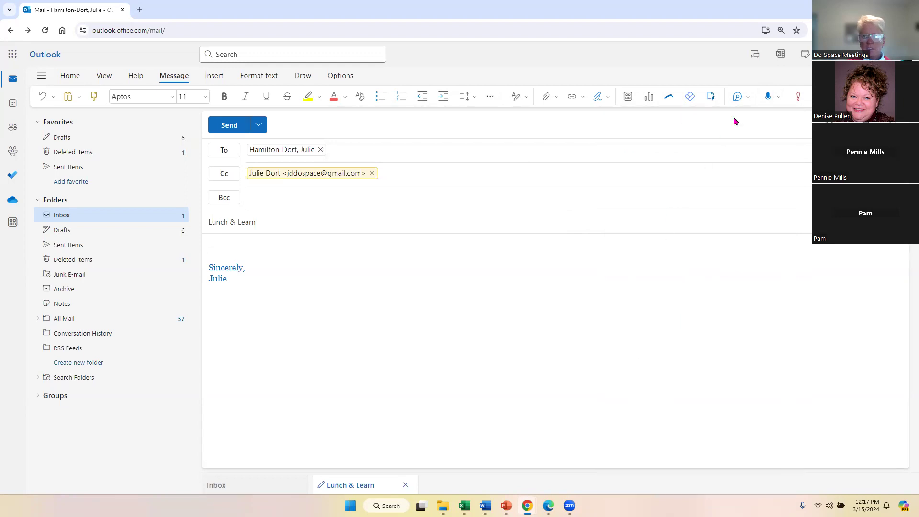
pyautogui.click(768, 96)
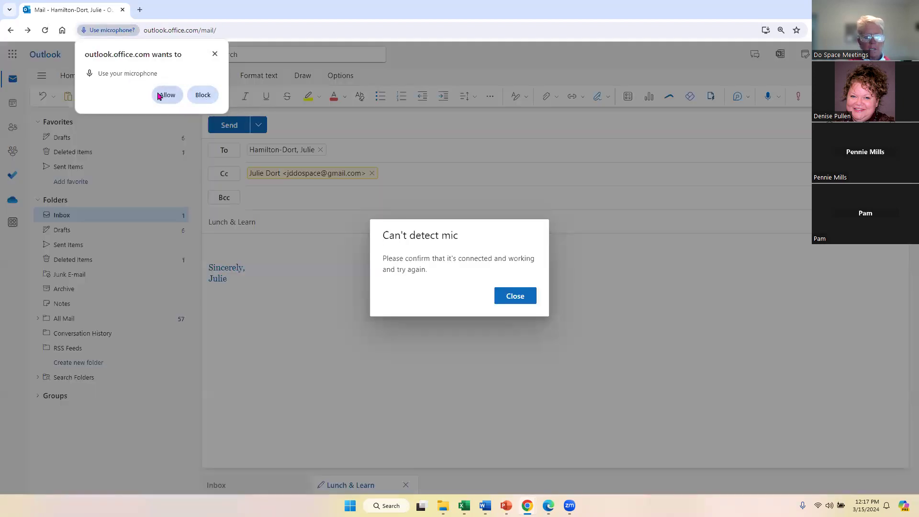
pyautogui.click(167, 94)
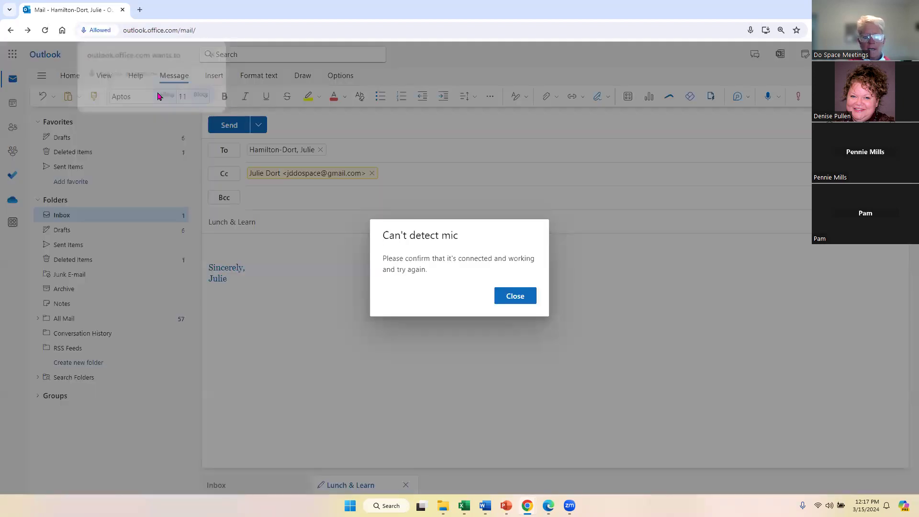
pyautogui.click(512, 297)
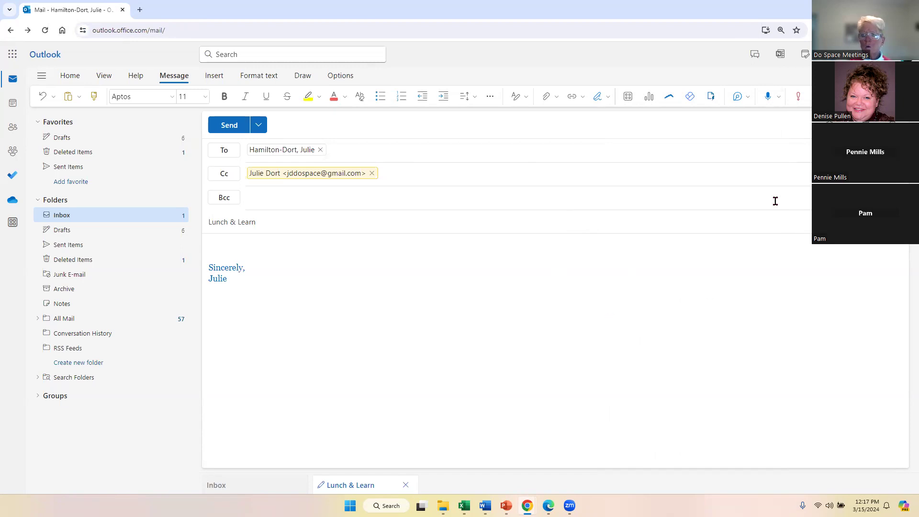
# Dictate the message, then delete the garbled first dictated line.
pyautogui.click(769, 100)
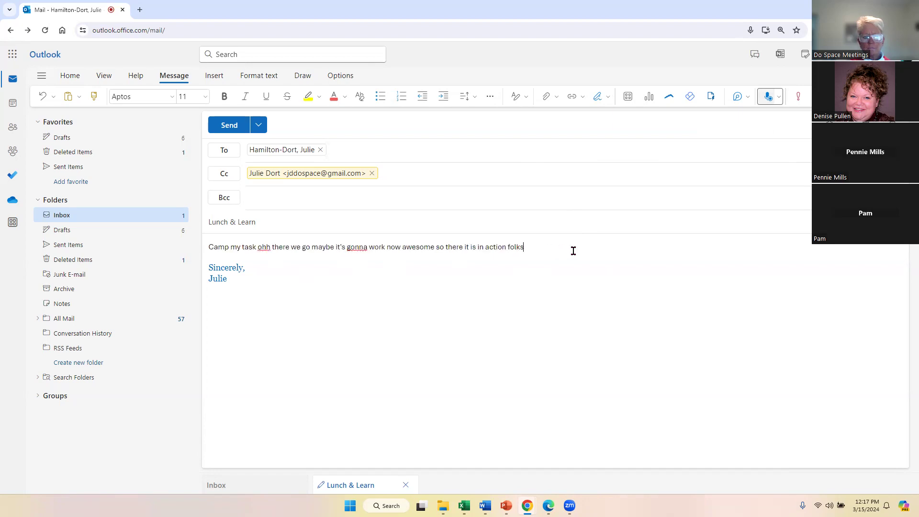
pyautogui.moveTo(574, 251); pyautogui.dragTo(208, 245)
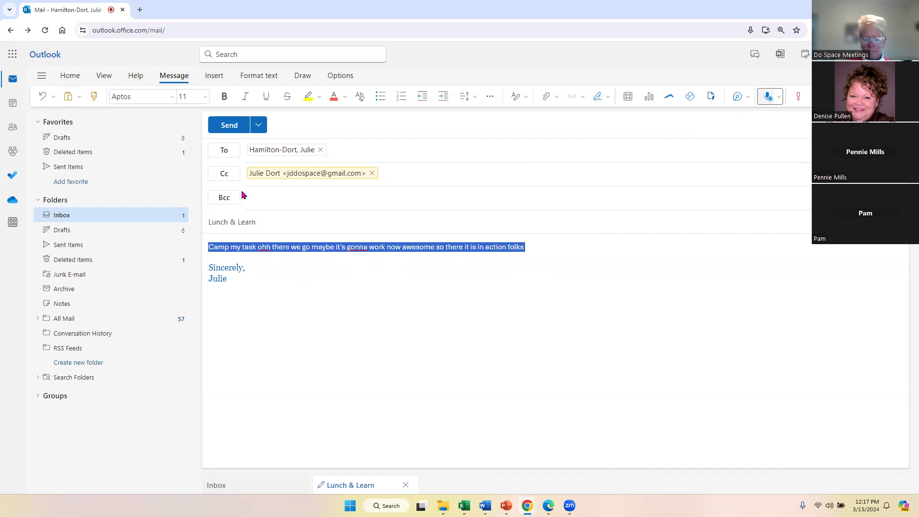
pyautogui.press('BackSpace')
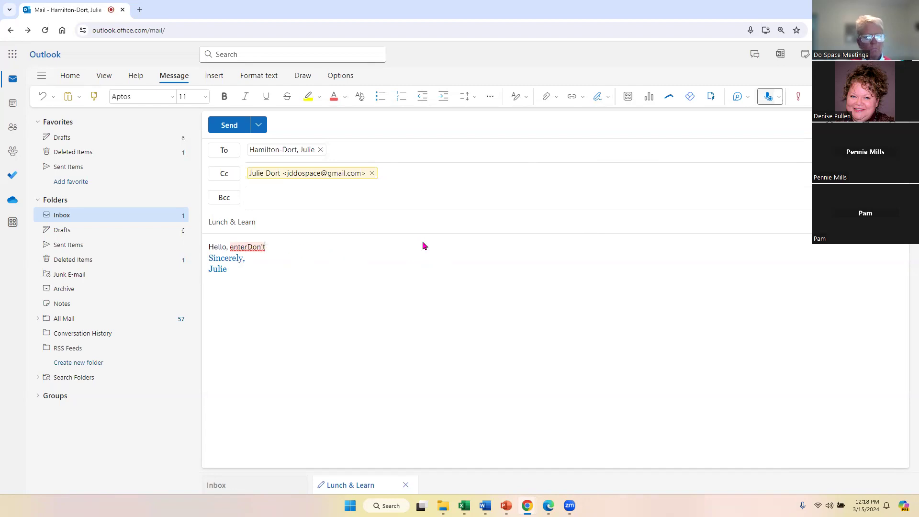
# Remove stray characters after 'Hello,' and dictate the sentence on a new line.
pyautogui.press('BackSpace')
pyautogui.press('BackSpace')
pyautogui.press('BackSpace')
pyautogui.press('Return')
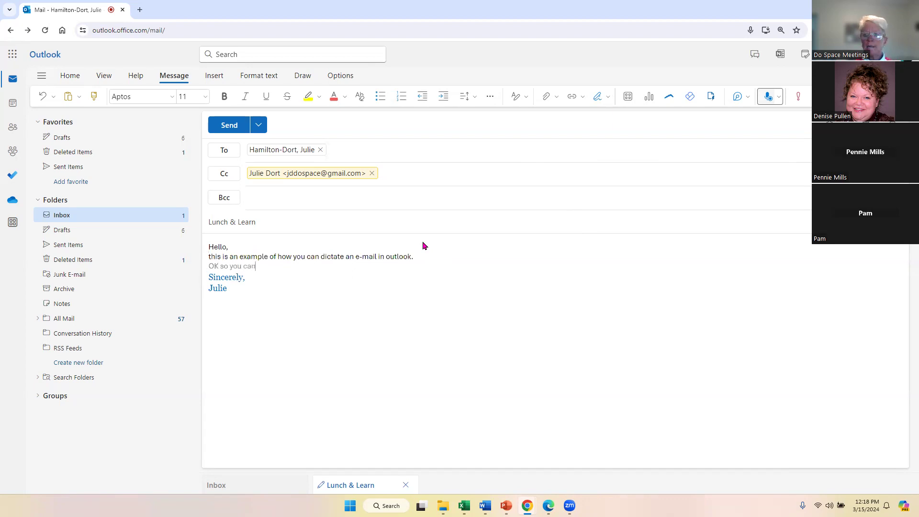
pyautogui.click(767, 98)
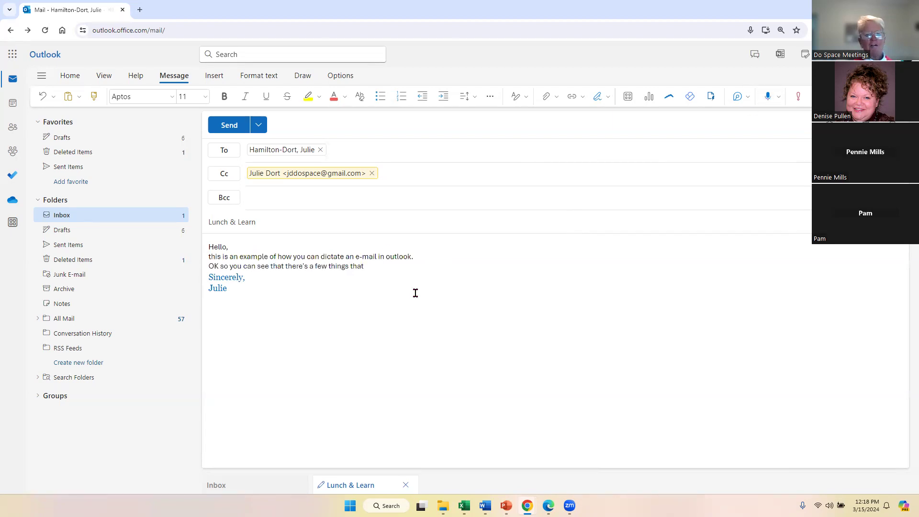
# Delete the extra dictated line and capitalise the sentence's first letter to 'T'.
pyautogui.moveTo(364, 266); pyautogui.dragTo(207, 277)
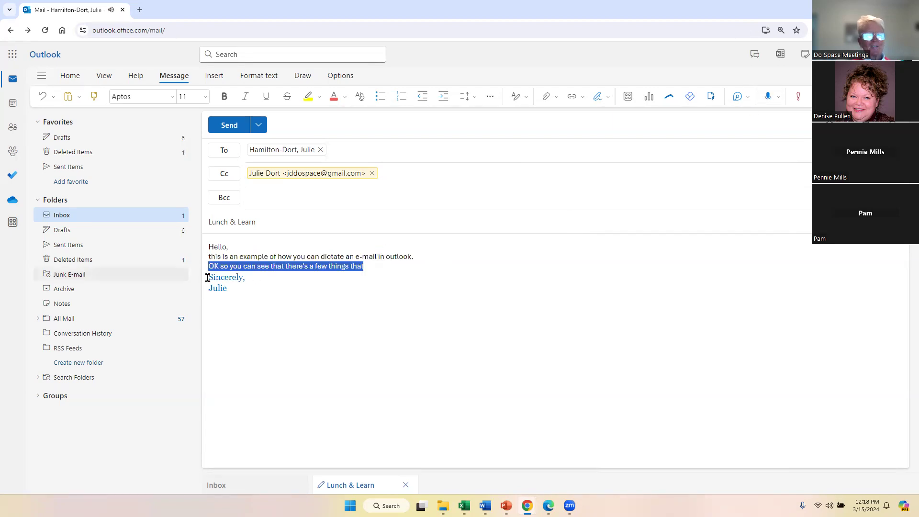
pyautogui.press('Delete')
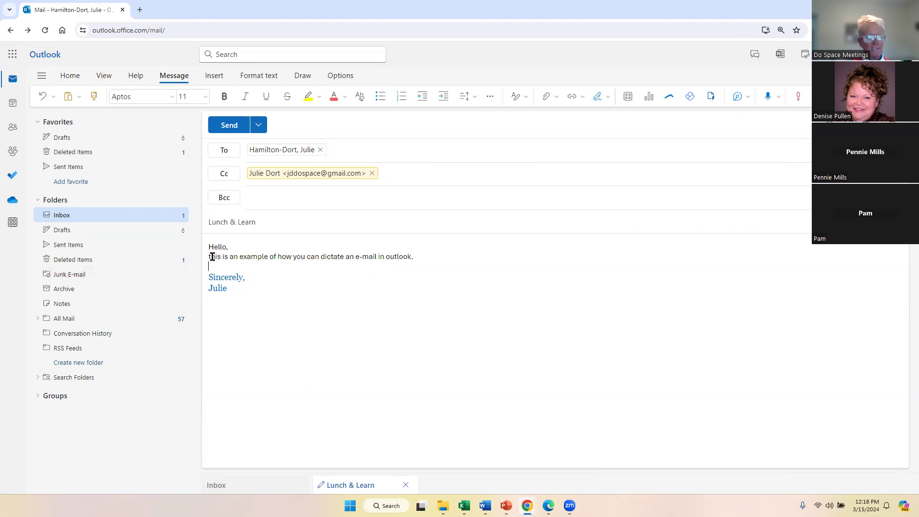
pyautogui.press('BackSpace')
pyautogui.write('T')
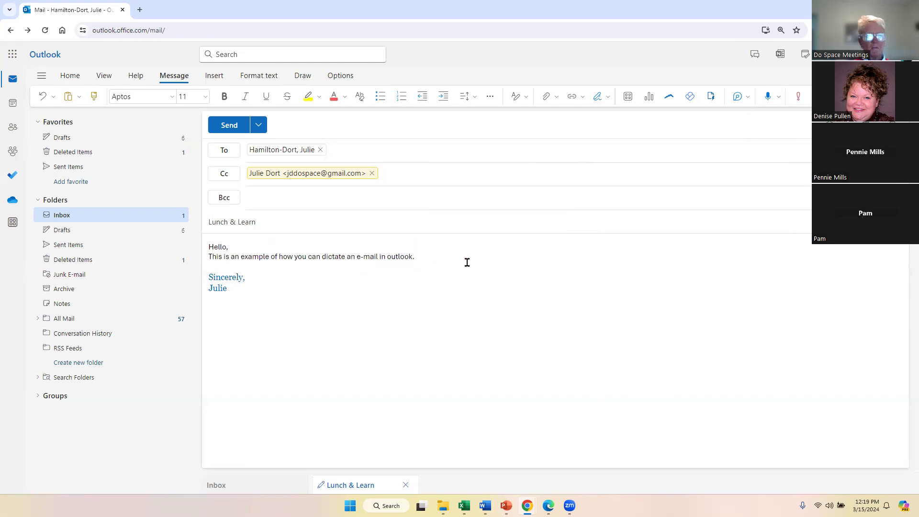
# Select 'Hello,' and the dictated sentence about dictating an e-mail together.
pyautogui.moveTo(467, 262); pyautogui.dragTo(186, 239)
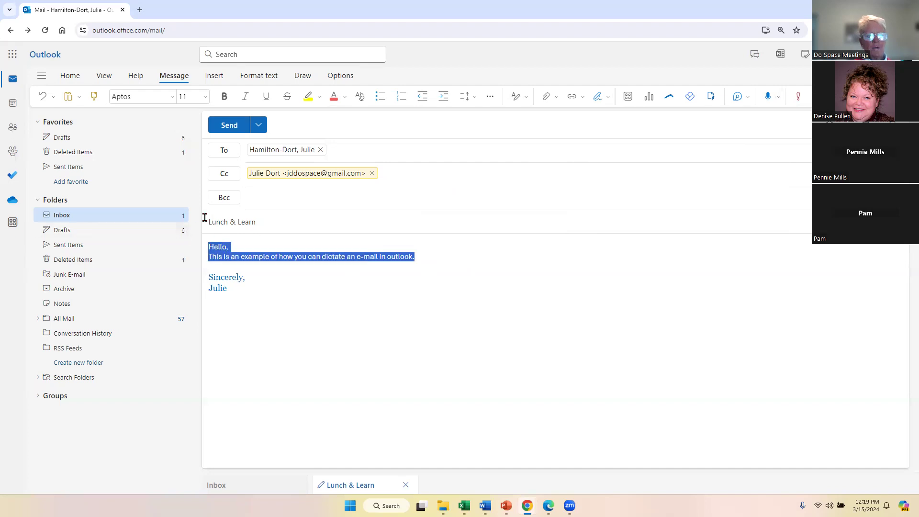
# Set the selected body text font to Times New Roman.
pyautogui.click(171, 98)
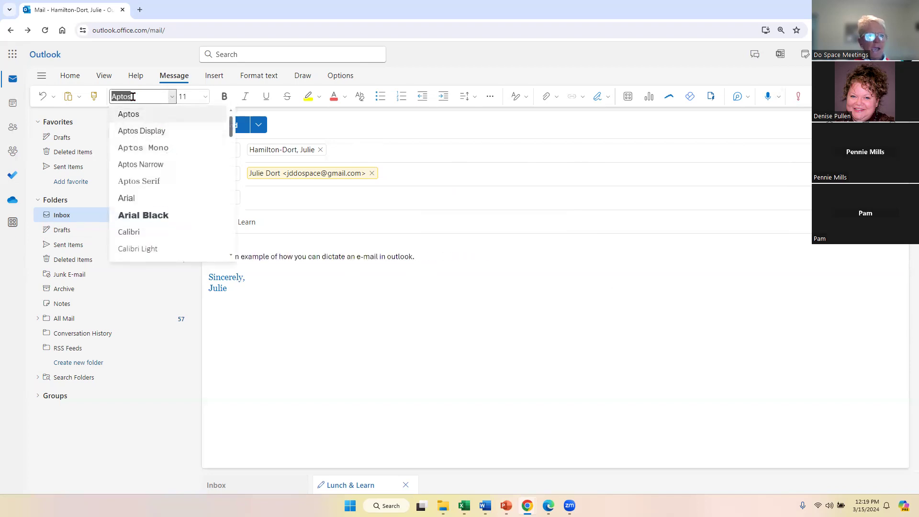
pyautogui.write('Ge')
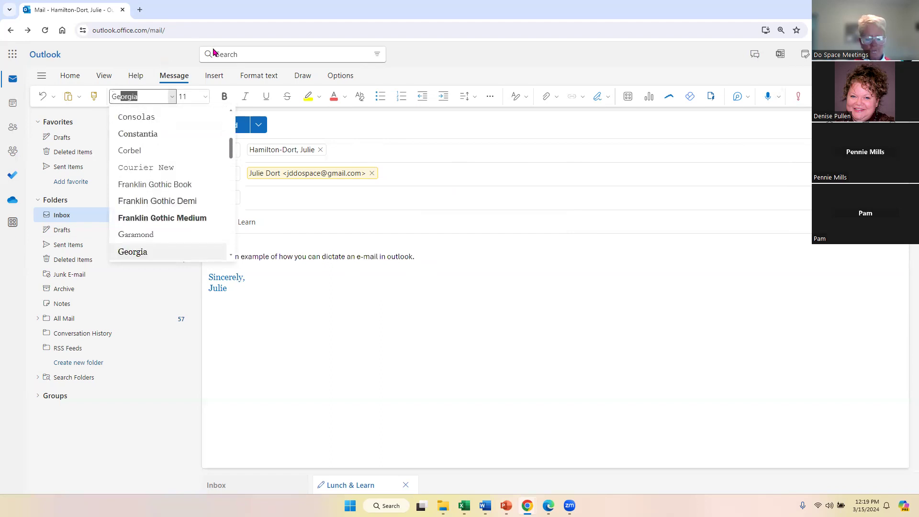
pyautogui.press('BackSpace')
pyautogui.press('BackSpace')
pyautogui.press('BackSpace')
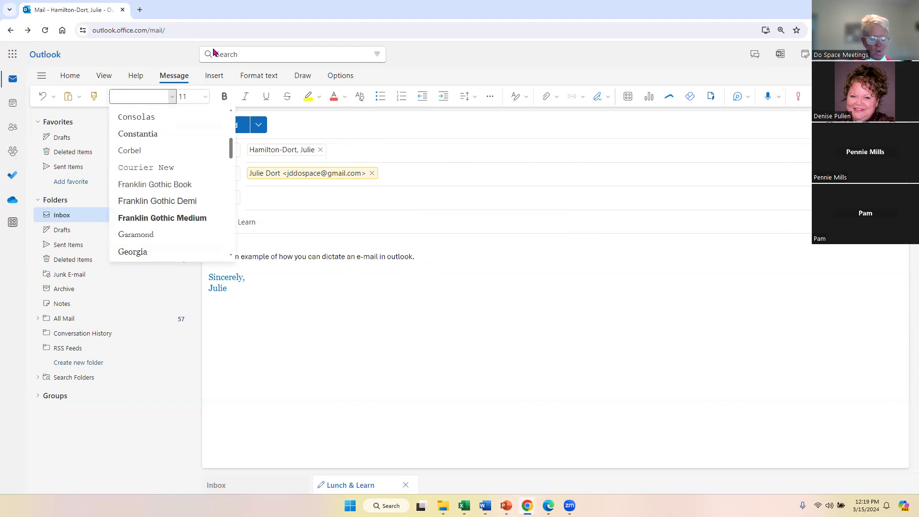
pyautogui.write('Times')
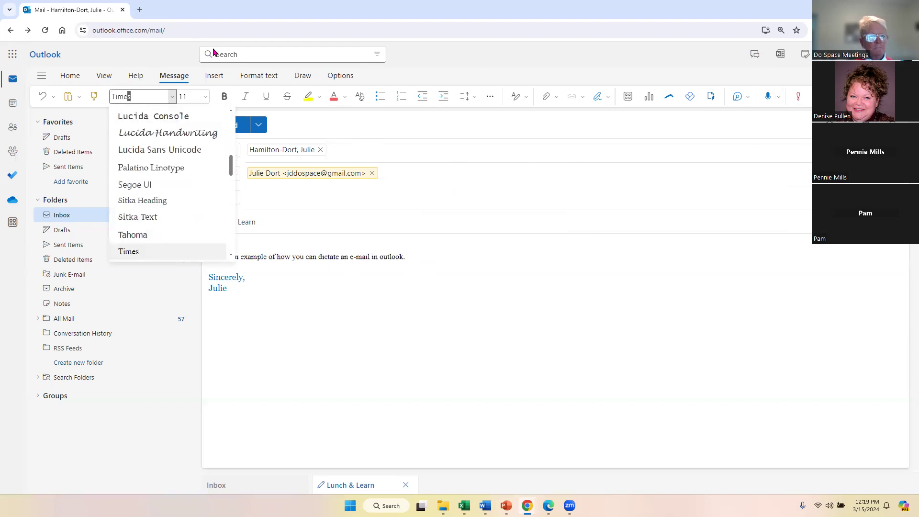
pyautogui.scroll(-2, 173, 168)
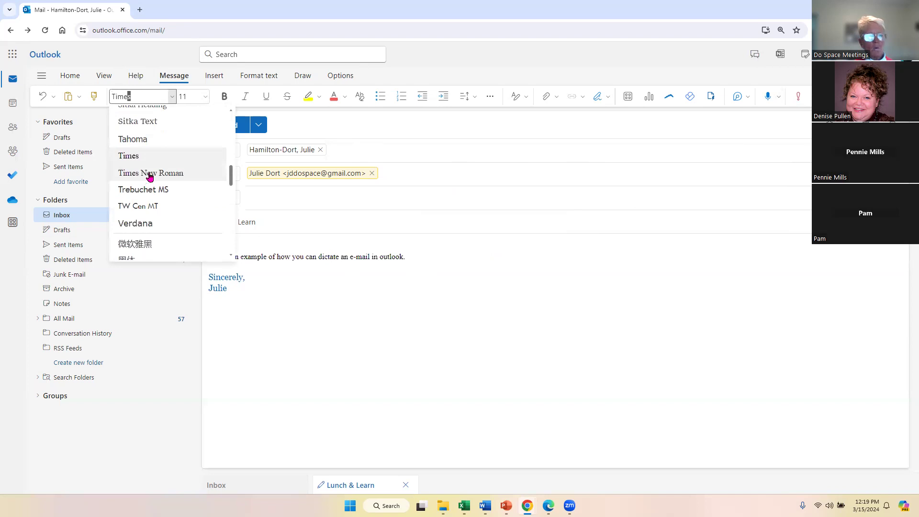
pyautogui.click(149, 173)
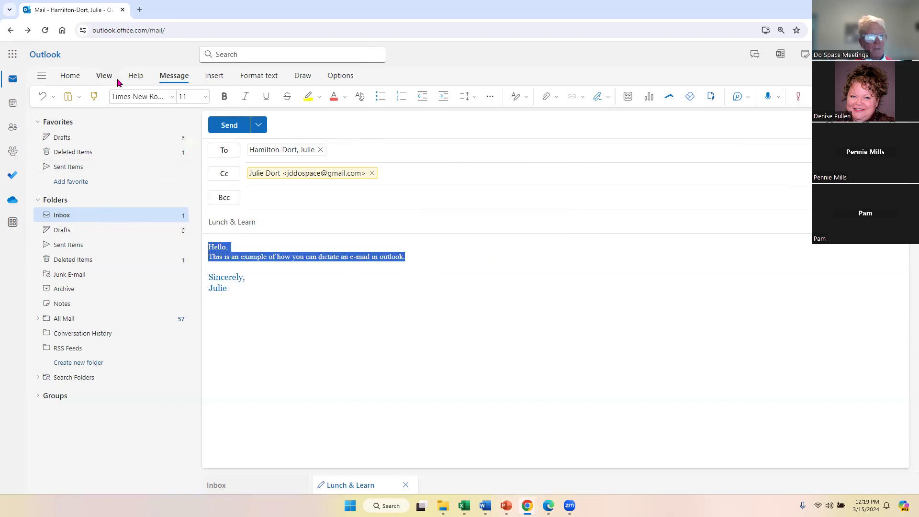
# Make the text 20-point, bold and light blue, then add a blank line after it.
pyautogui.click(205, 97)
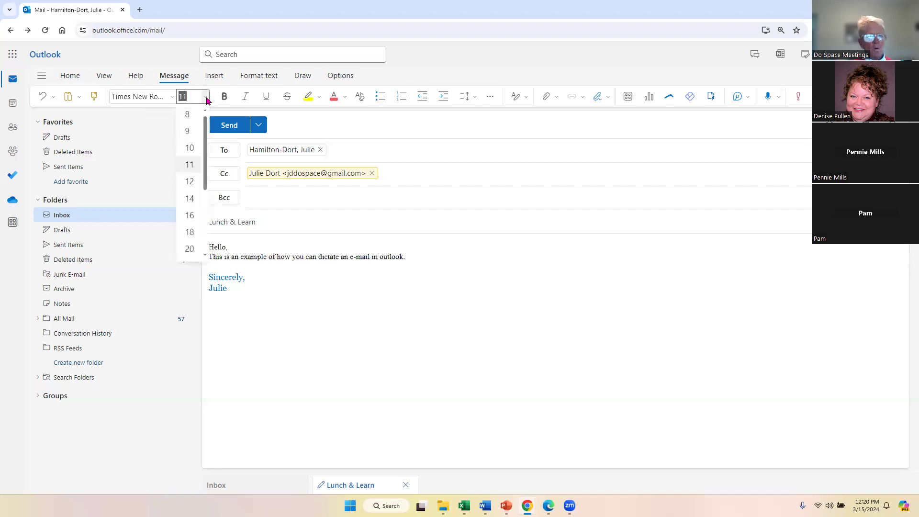
pyautogui.click(189, 248)
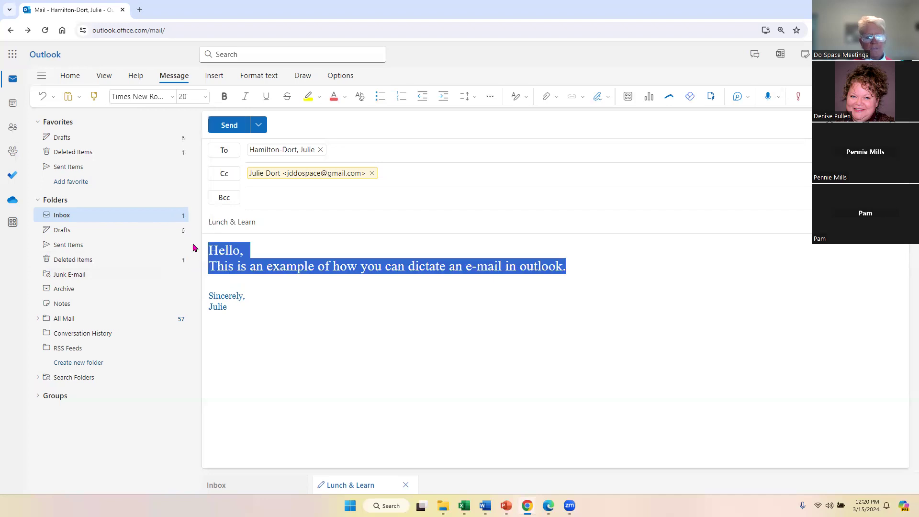
pyautogui.click(226, 96)
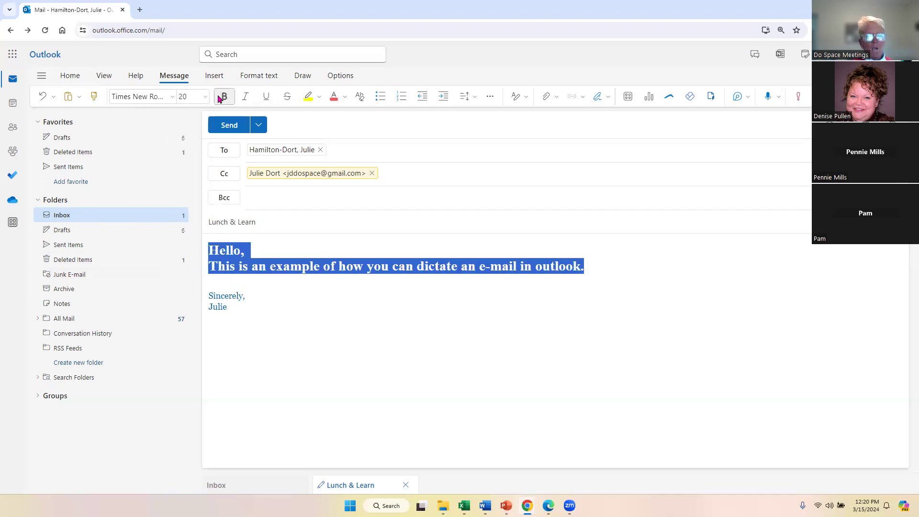
pyautogui.click(344, 97)
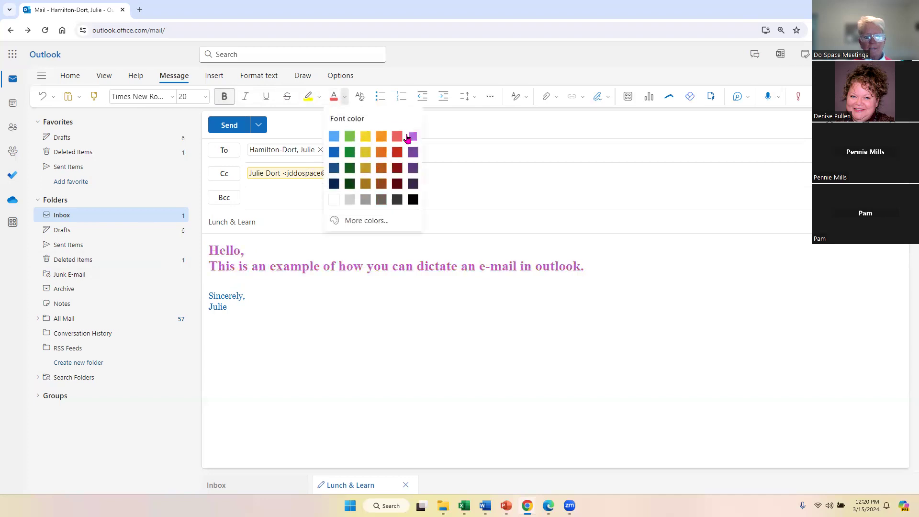
pyautogui.click(334, 141)
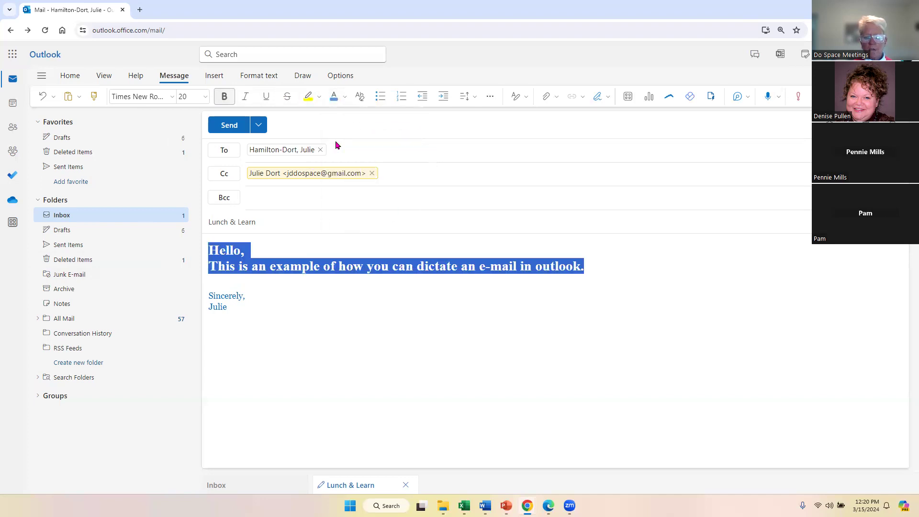
pyautogui.click(617, 267)
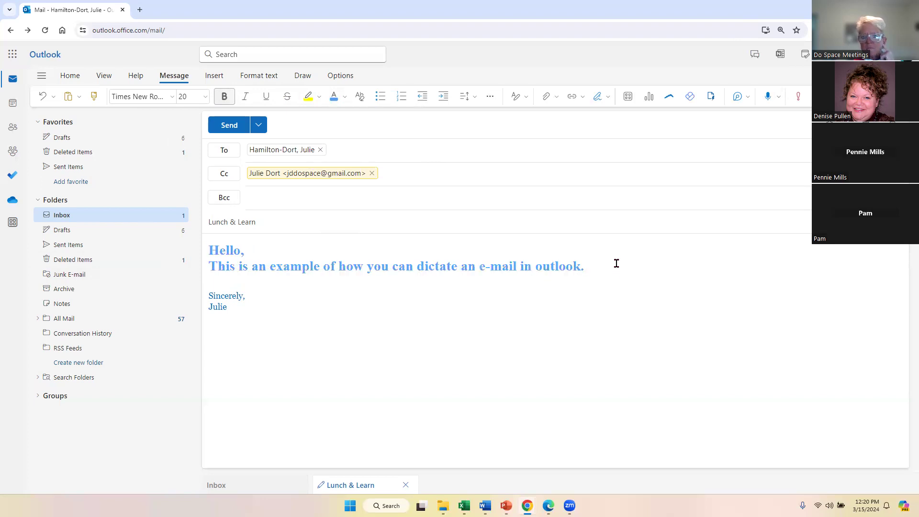
pyautogui.press('Return')
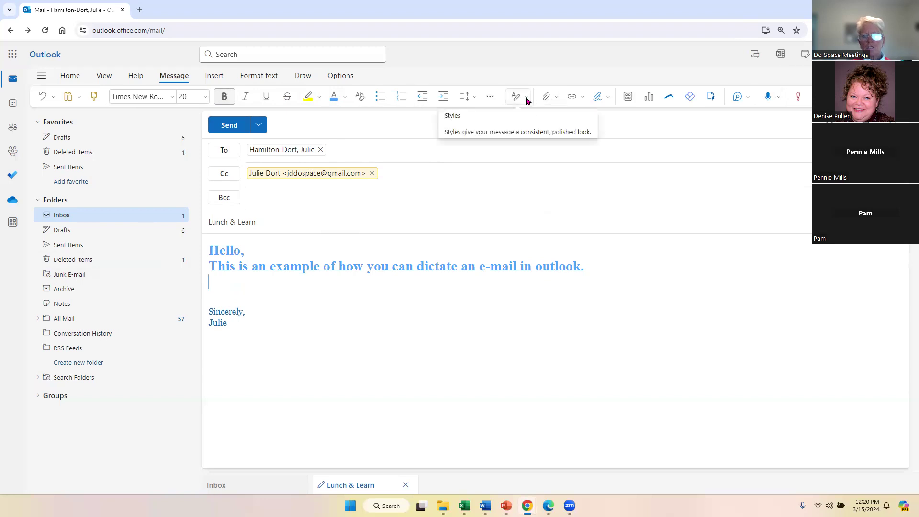
# Open the Insert Pictures file dialog in the Do Space Presentations folder.
pyautogui.click(222, 84)
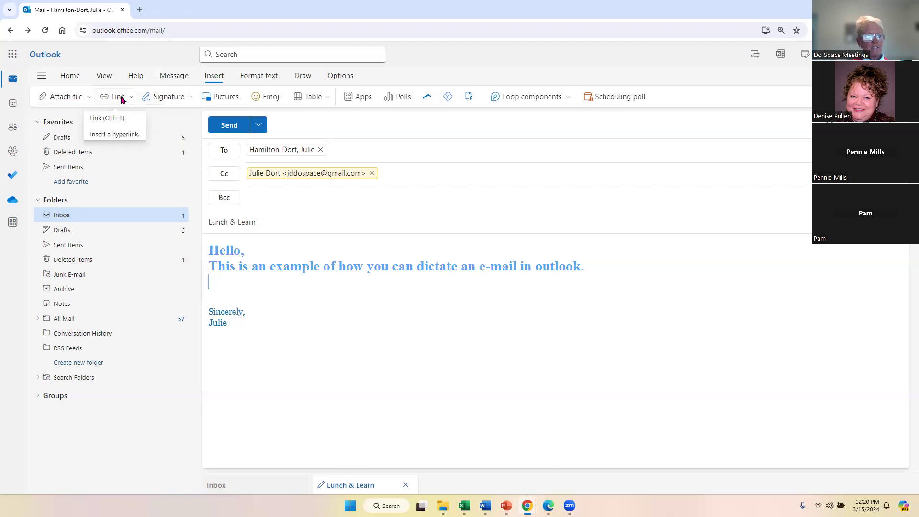
pyautogui.click(223, 99)
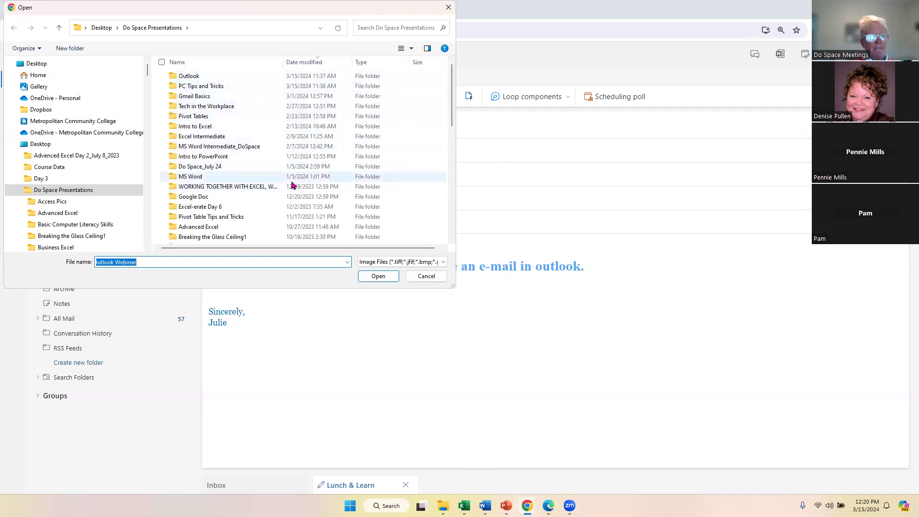
# Browse through the Windows 11 folders into the Bailey and Blue photo folder.
pyautogui.scroll(-2, 293, 179)
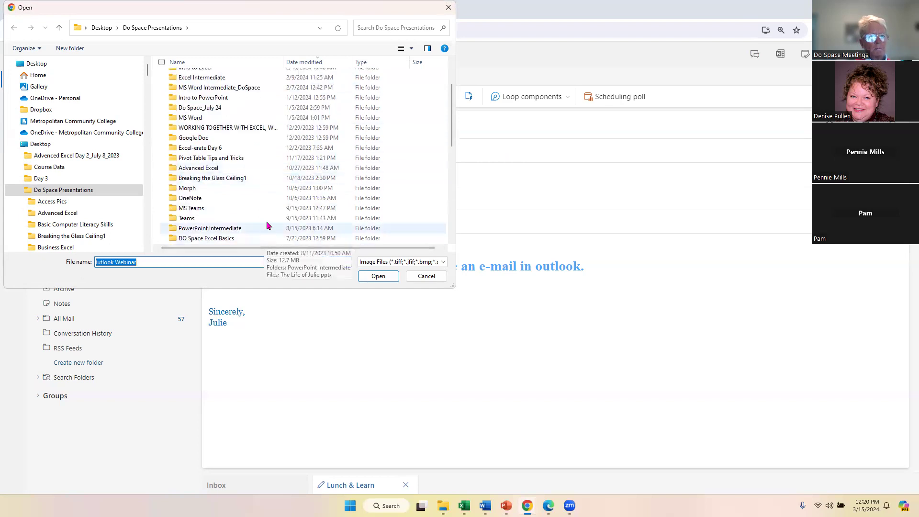
pyautogui.scroll(-2, 268, 181)
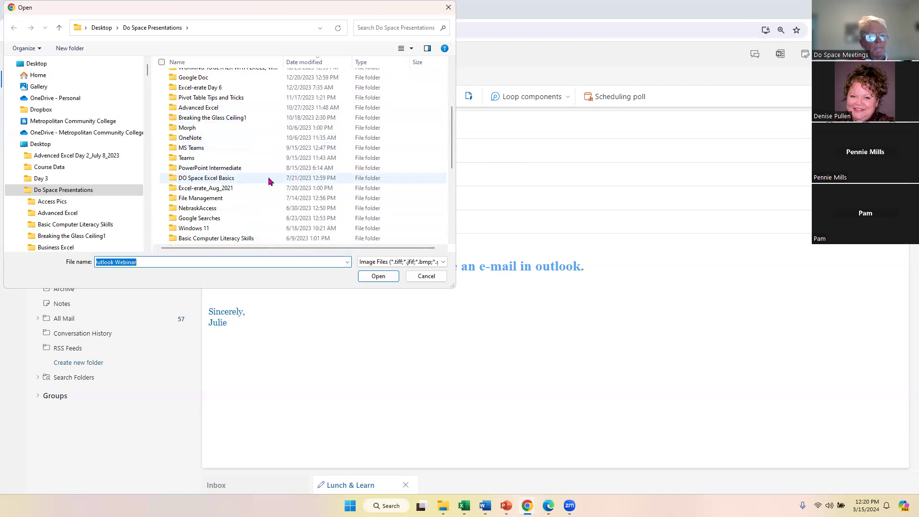
pyautogui.doubleClick(227, 230)
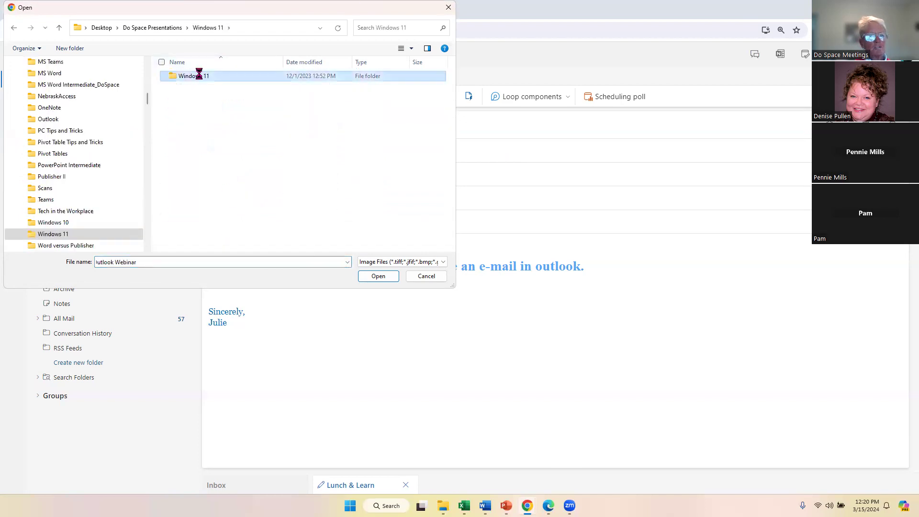
pyautogui.doubleClick(200, 75)
pyautogui.click(241, 87)
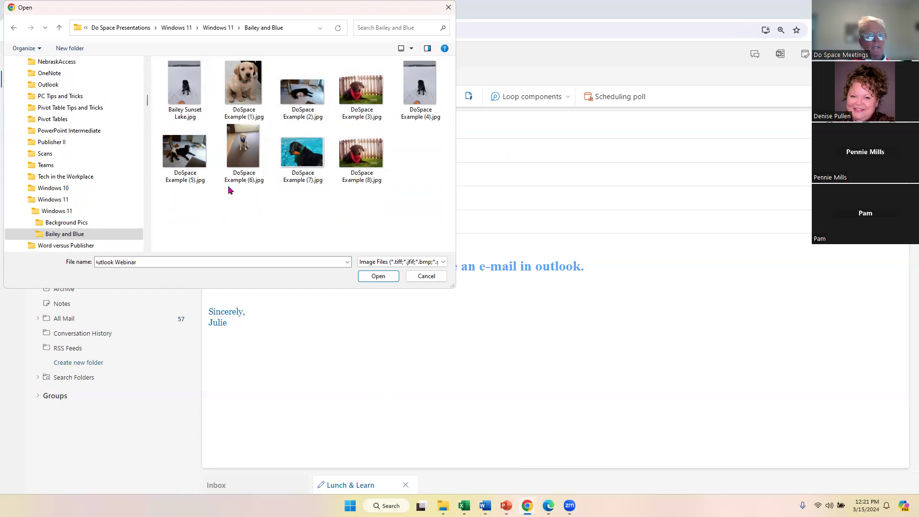
# Try out selections of Bailey Sunset Lake and DoSpace Example photos (1) to (5).
pyautogui.click(196, 93)
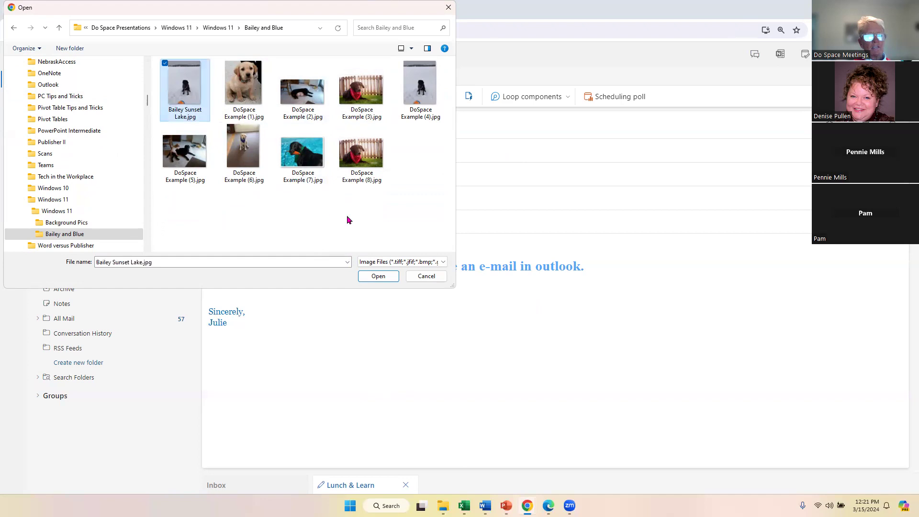
pyautogui.click(356, 169)
pyautogui.click(302, 95)
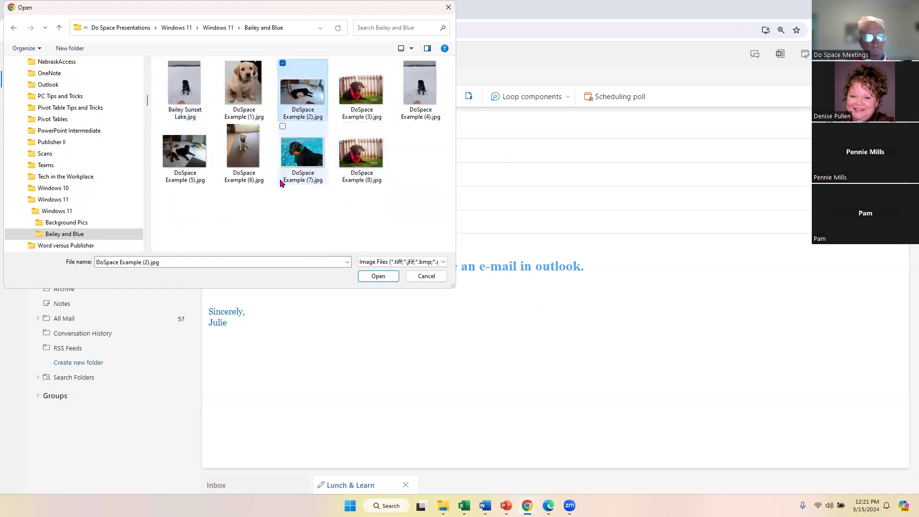
pyautogui.click(171, 87)
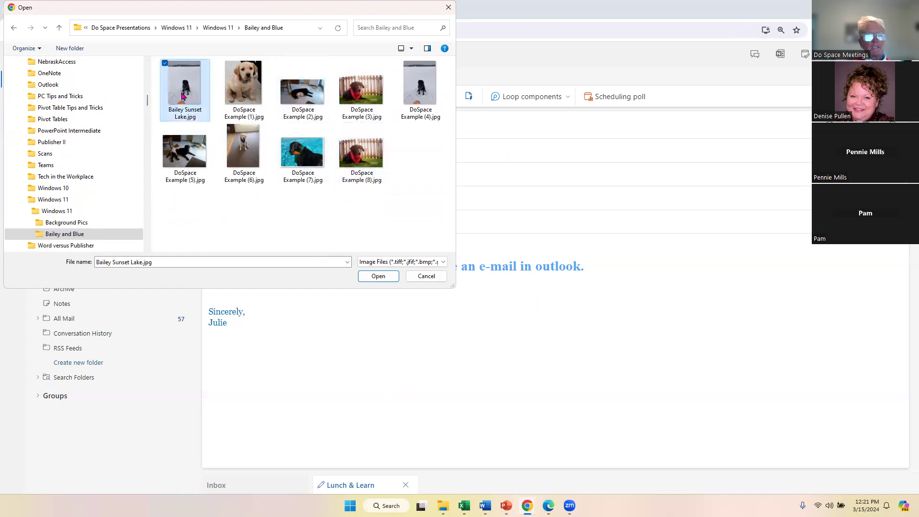
pyautogui.click(186, 150)
pyautogui.click(177, 81)
pyautogui.click(243, 98)
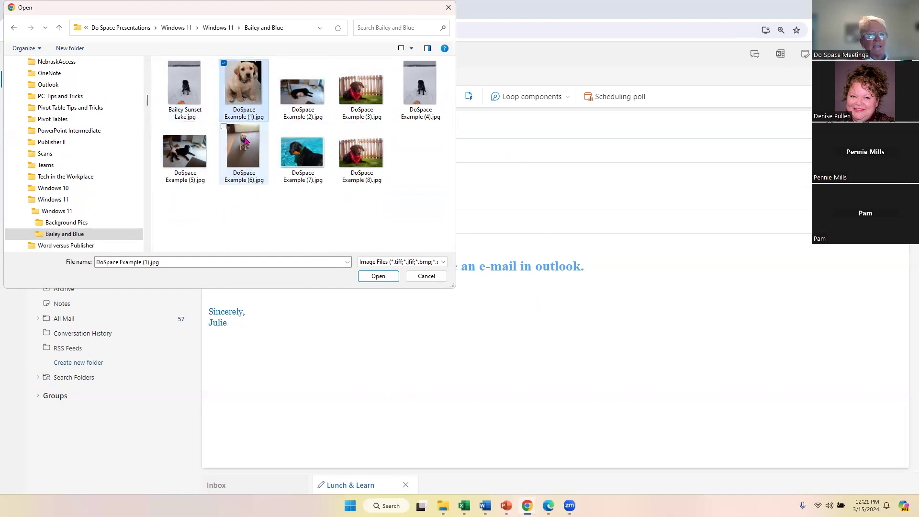
pyautogui.click(198, 110)
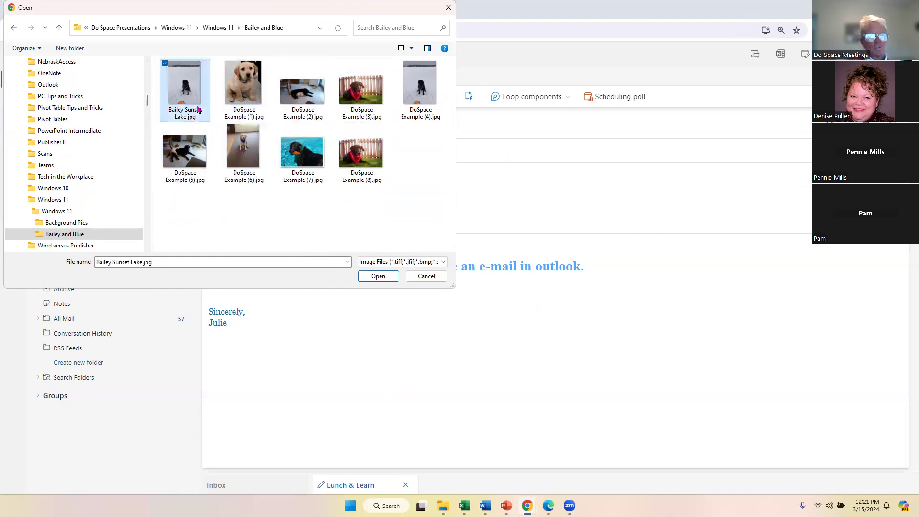
pyautogui.keyDown('ctrl'); pyautogui.click(236, 98); pyautogui.keyUp('ctrl')
pyautogui.keyDown('ctrl'); pyautogui.click(306, 102); pyautogui.keyUp('ctrl')
pyautogui.keyDown('ctrl'); pyautogui.click(363, 100); pyautogui.keyUp('ctrl')
pyautogui.keyDown('ctrl'); pyautogui.click(424, 113); pyautogui.keyUp('ctrl')
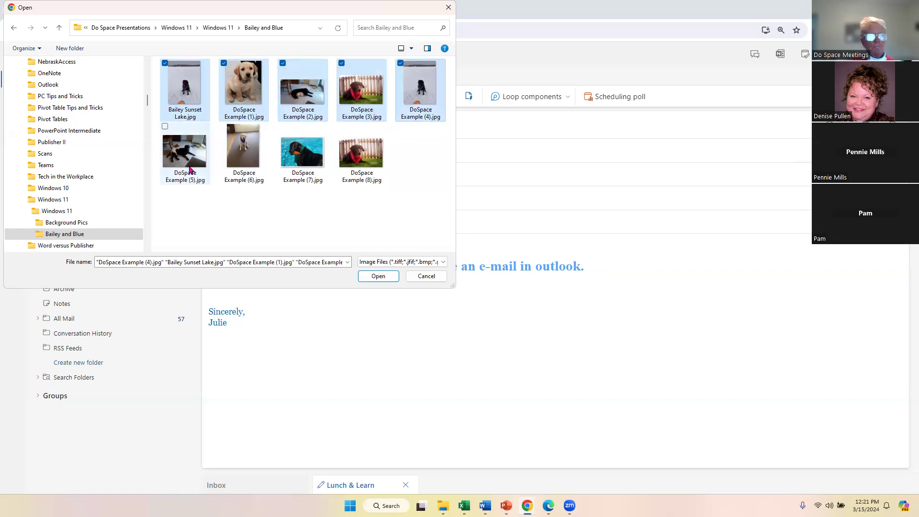
# Select Bailey Sunset Lake plus DoSpace Example (2), (6), (8), (7) and insert them.
pyautogui.click(181, 85)
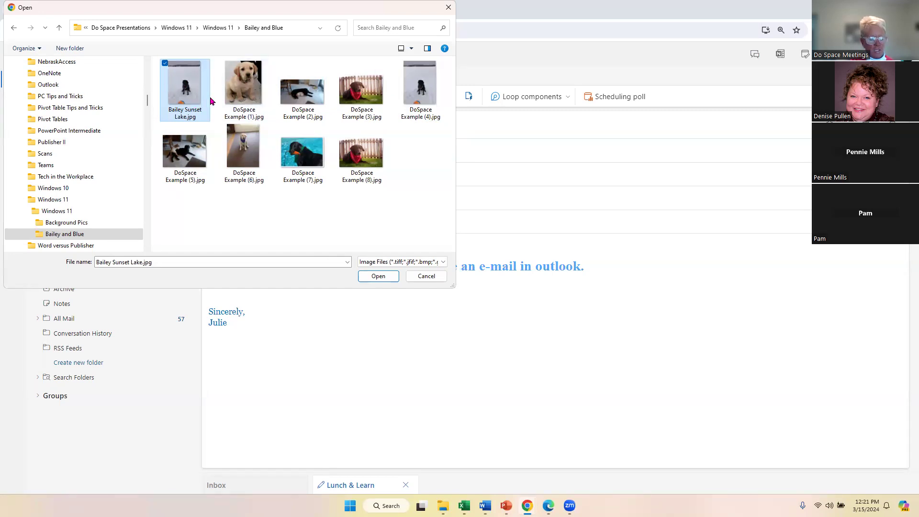
pyautogui.keyDown('ctrl'); pyautogui.click(296, 102); pyautogui.keyUp('ctrl')
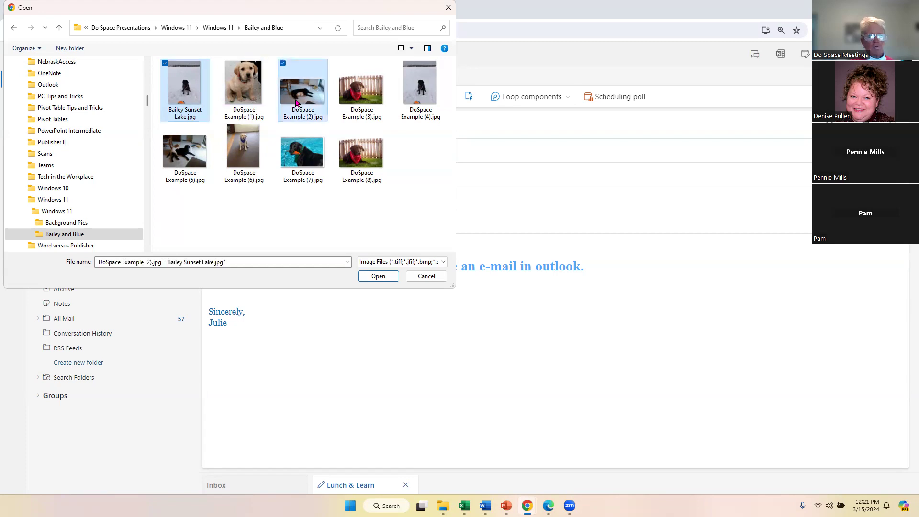
pyautogui.keyDown('ctrl'); pyautogui.click(260, 151); pyautogui.keyUp('ctrl')
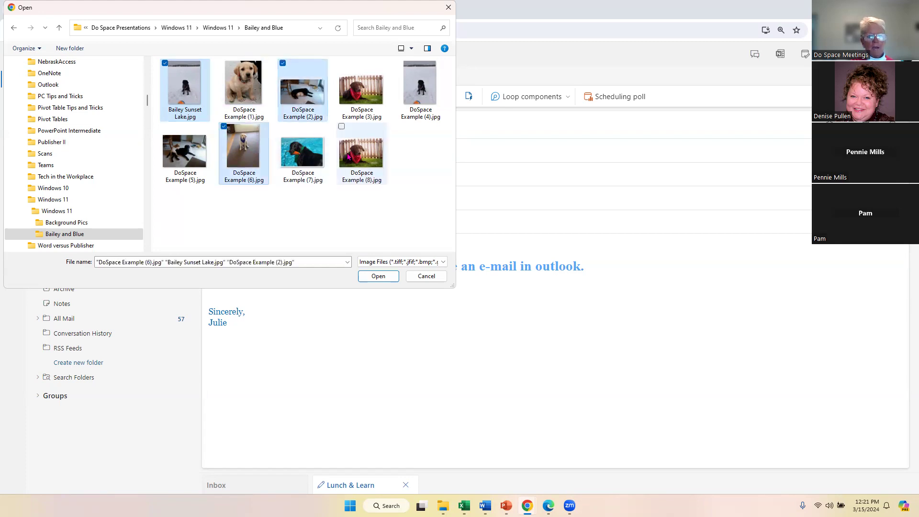
pyautogui.keyDown('ctrl'); pyautogui.click(361, 153); pyautogui.keyUp('ctrl')
pyautogui.keyDown('ctrl'); pyautogui.click(311, 152); pyautogui.keyUp('ctrl')
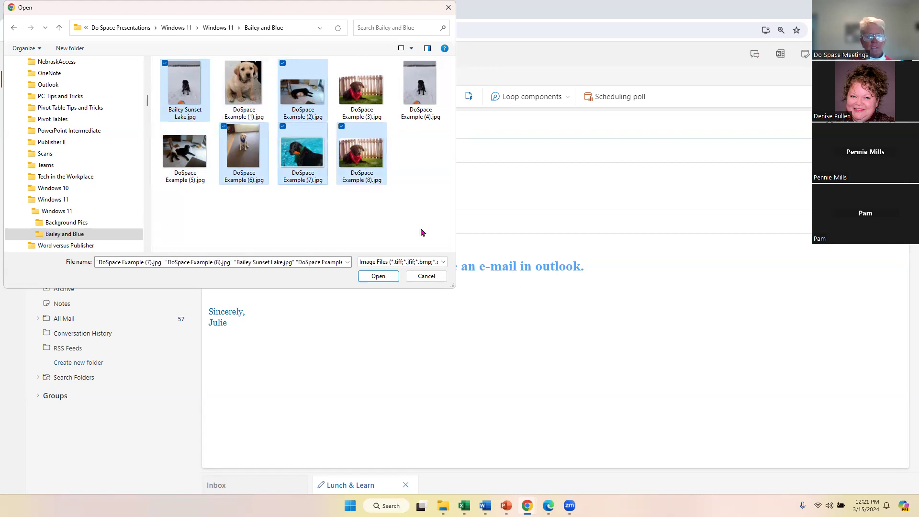
pyautogui.click(379, 276)
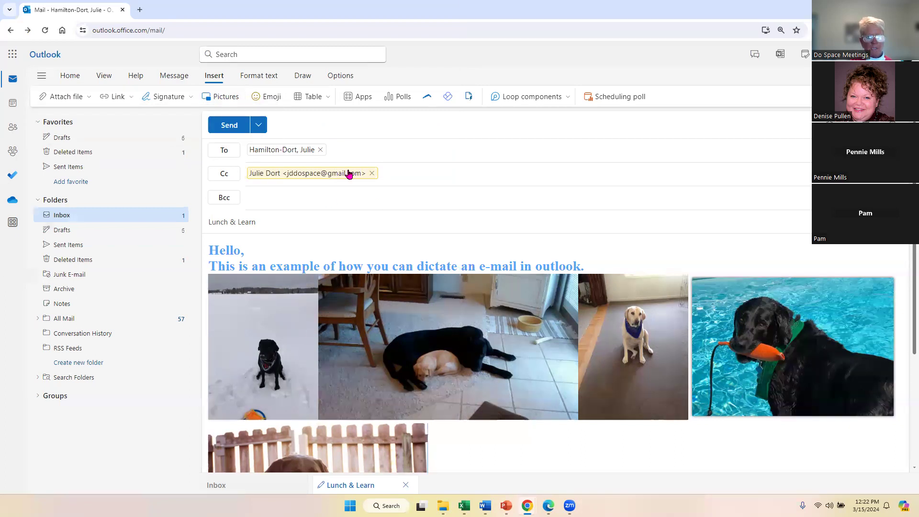
# Add blank lines below the last dog photo, above the Sincerely signature.
pyautogui.scroll(-3, 498, 448)
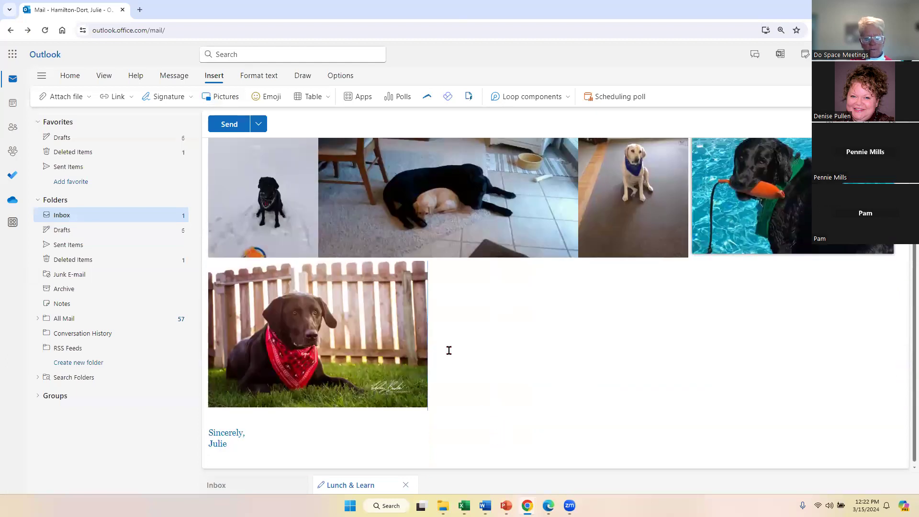
pyautogui.press('Return')
pyautogui.press('Return')
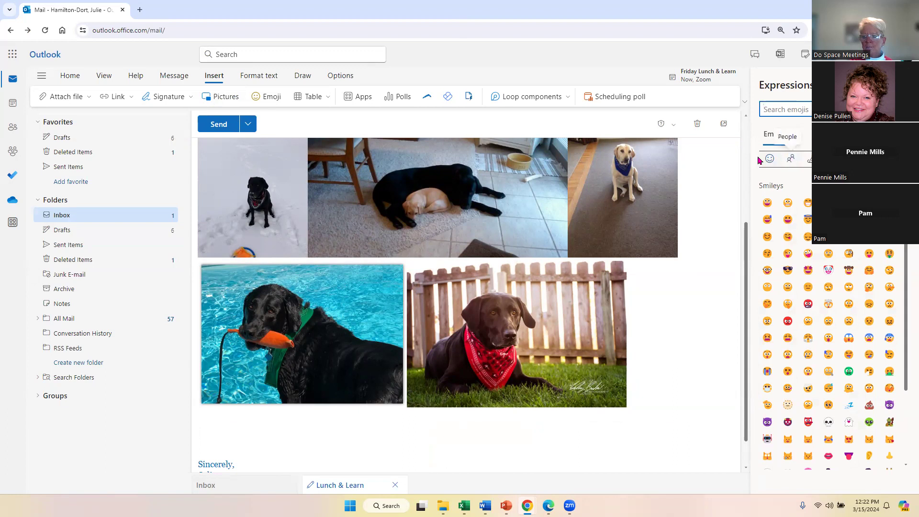
# Insert the 💯 emoji from the Symbols category above the signature, then close the picker.
pyautogui.click(790, 158)
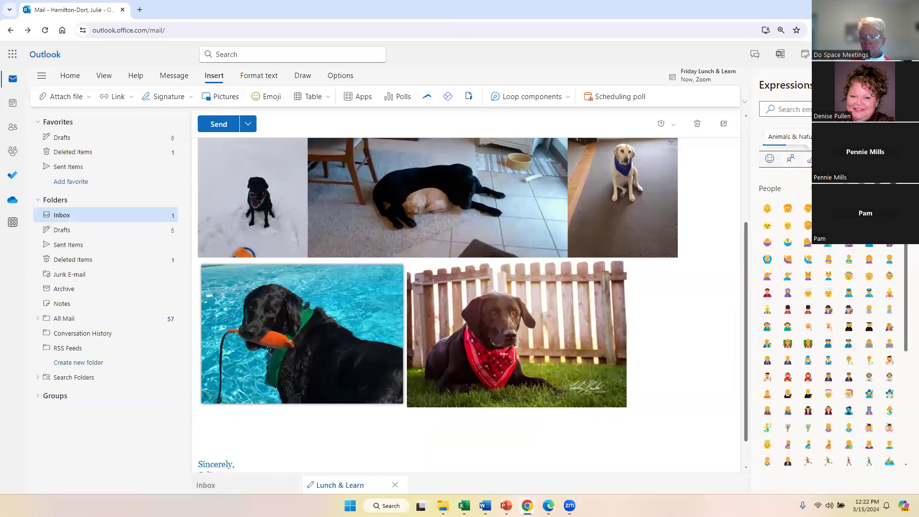
pyautogui.click(811, 158)
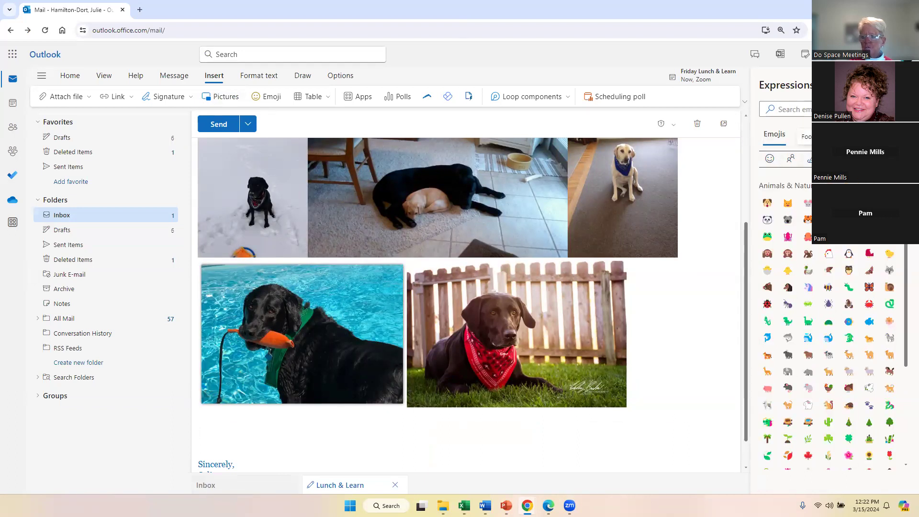
pyautogui.click(831, 159)
pyautogui.click(851, 159)
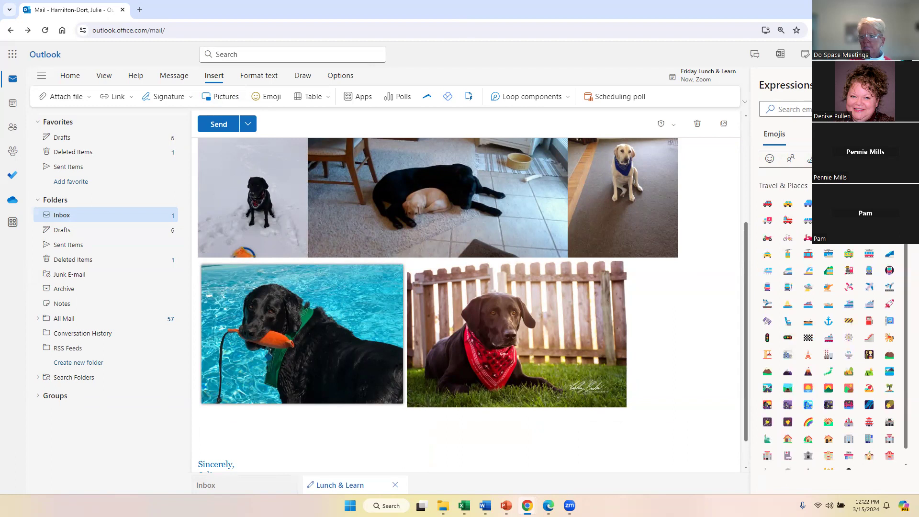
pyautogui.click(872, 159)
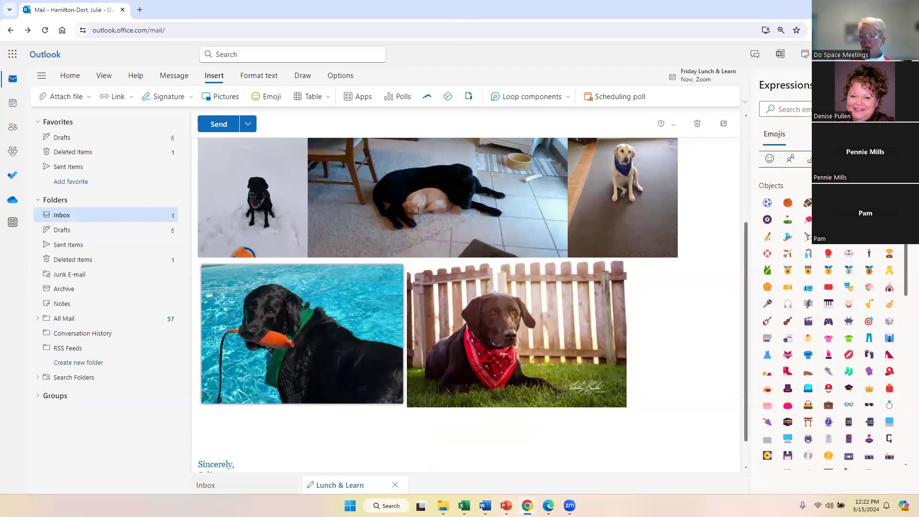
pyautogui.click(893, 158)
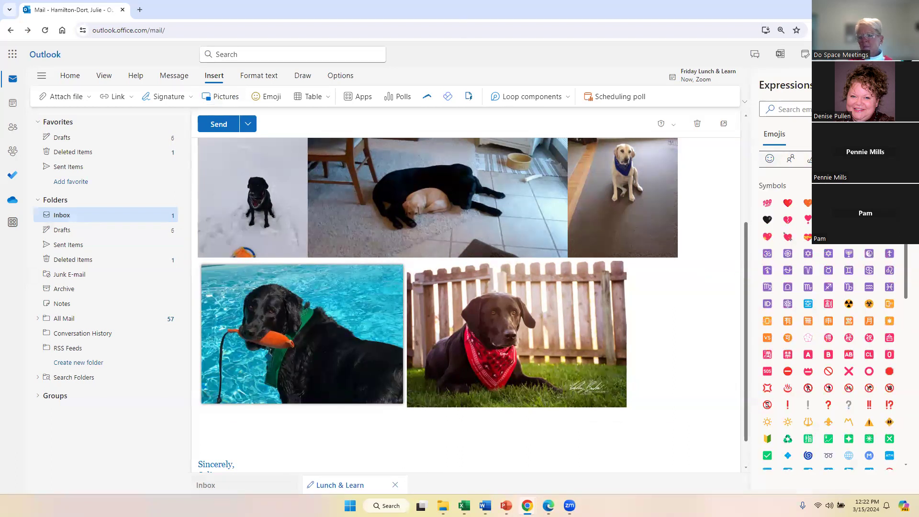
pyautogui.click(767, 202)
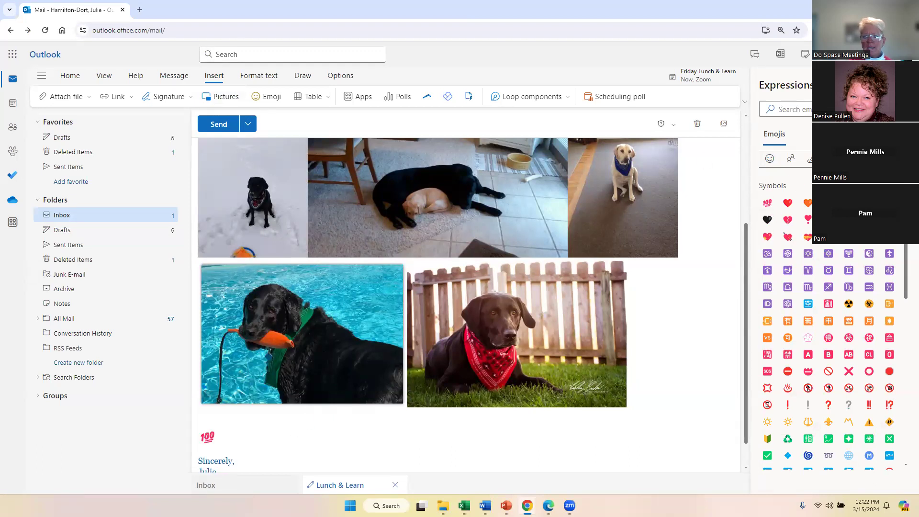
pyautogui.click(900, 86)
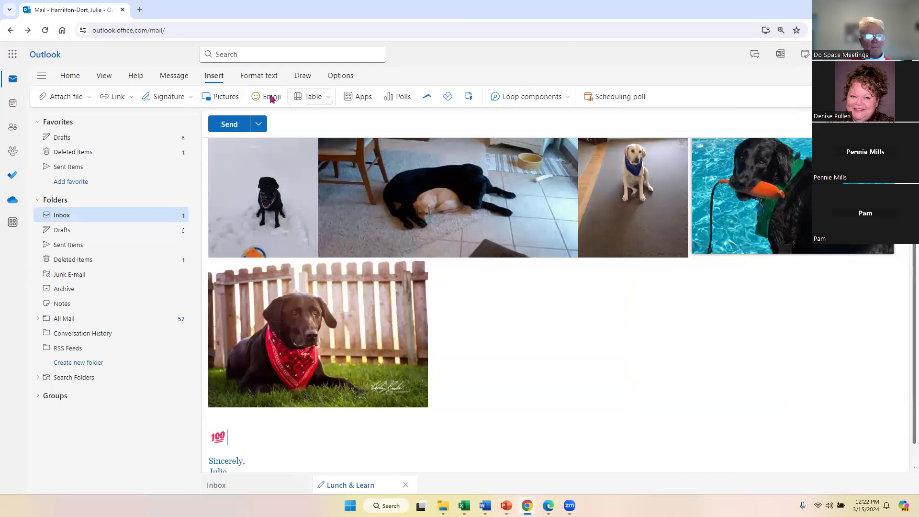
# Look through the Table, Format text and Draw tools without inserting anything.
pyautogui.click(328, 97)
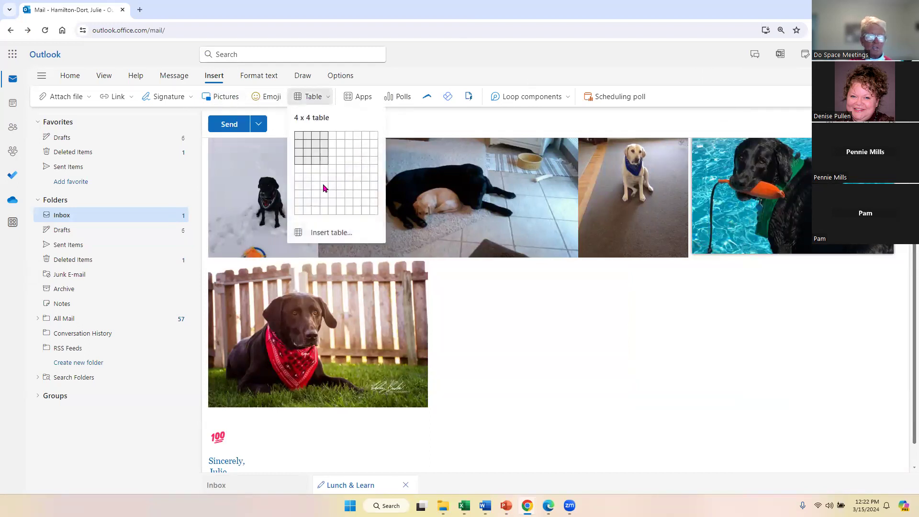
pyautogui.click(401, 79)
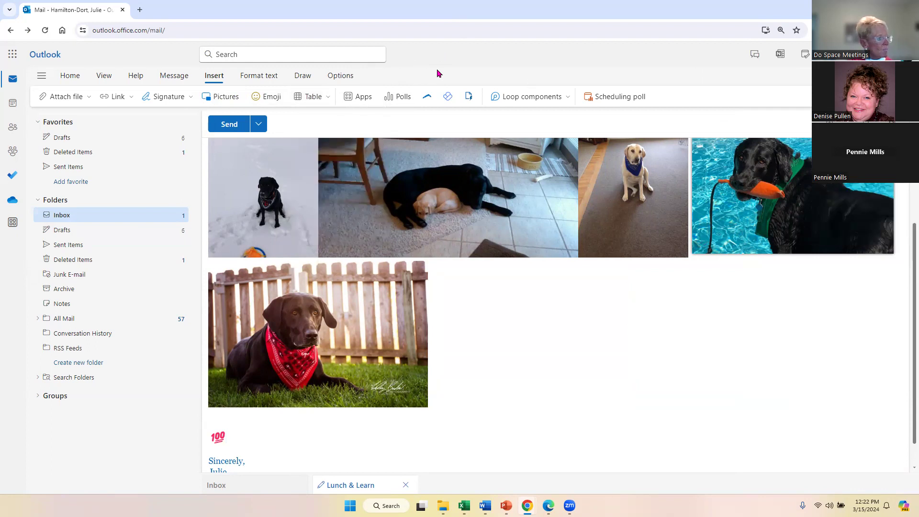
pyautogui.click(259, 76)
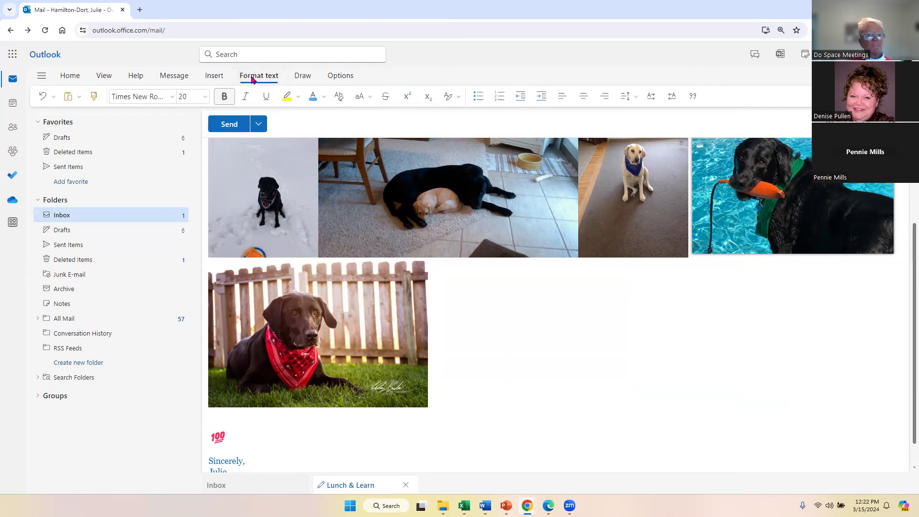
pyautogui.click(303, 77)
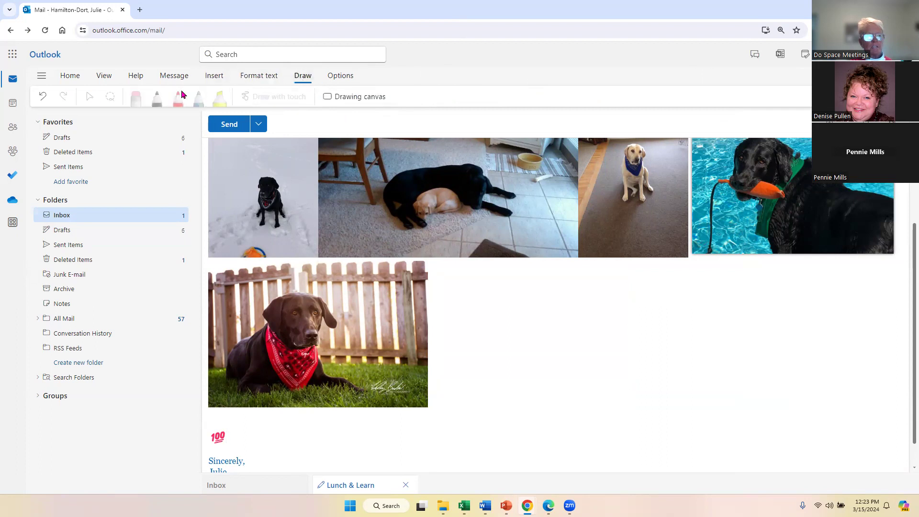
# Turn on both the Cc and Bcc fields from the message Options.
pyautogui.click(340, 77)
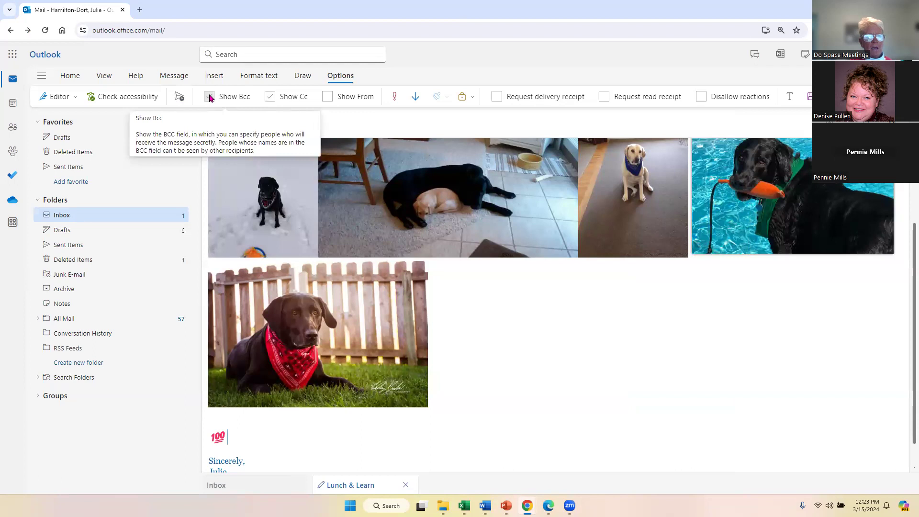
pyautogui.click(270, 97)
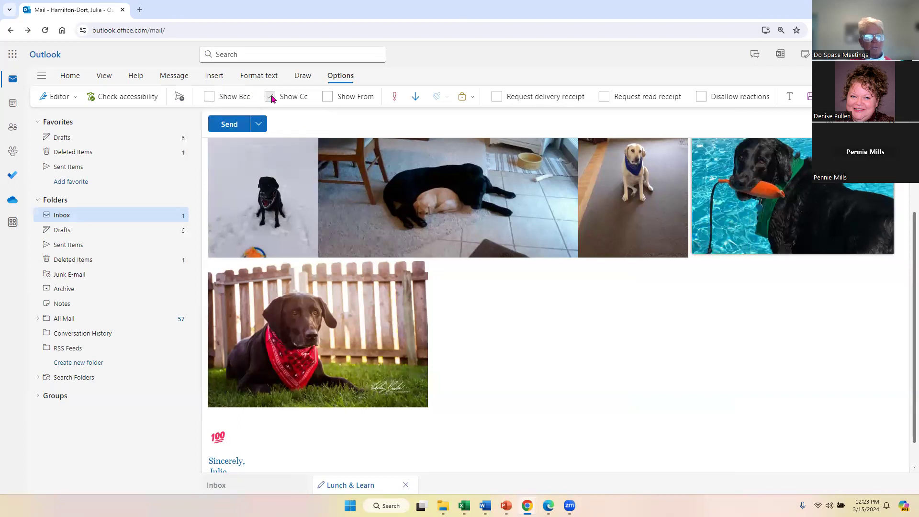
pyautogui.click(269, 98)
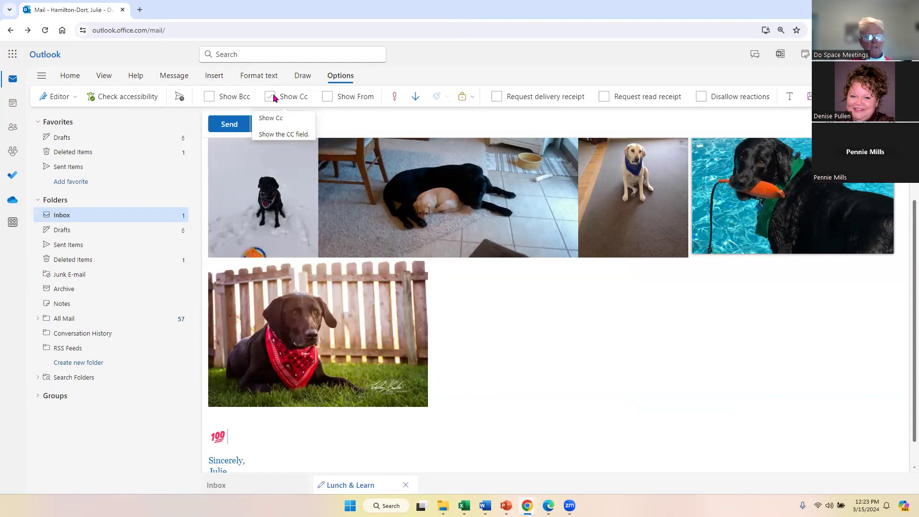
pyautogui.click(215, 99)
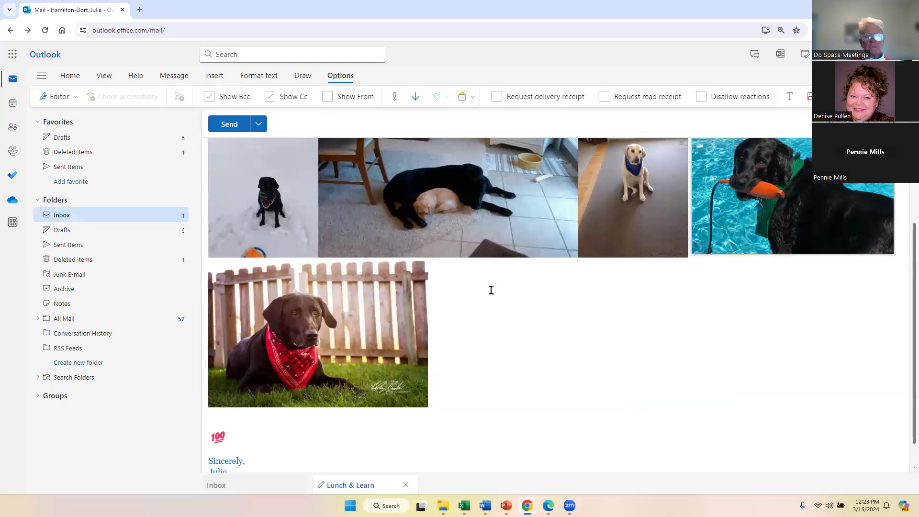
pyautogui.scroll(3, 483, 237)
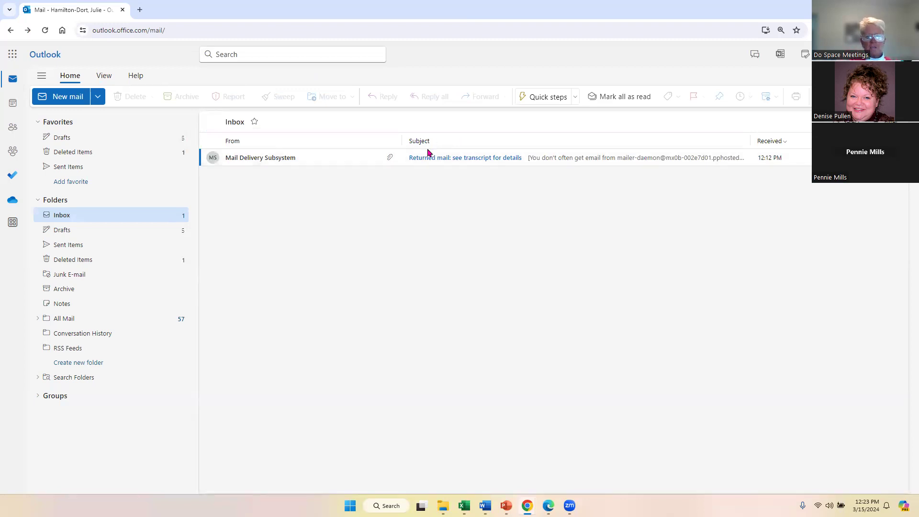
pyautogui.click(415, 160)
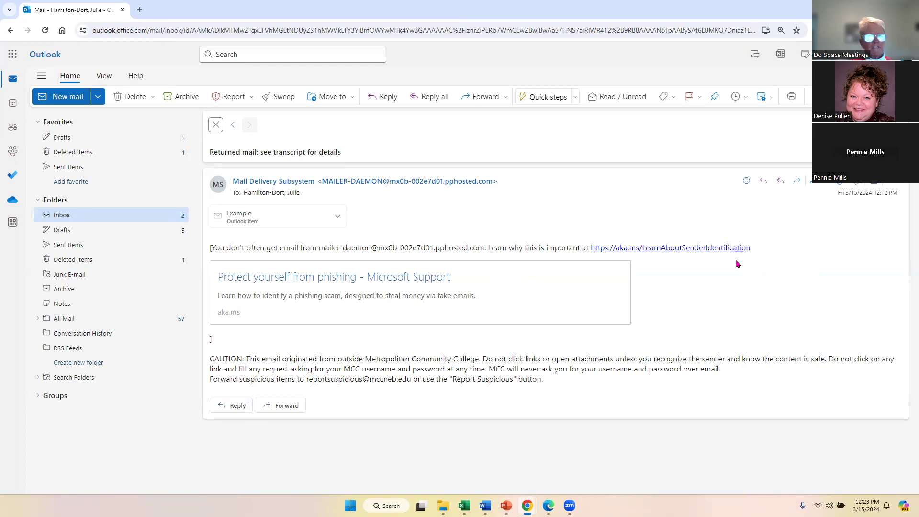
pyautogui.click(215, 127)
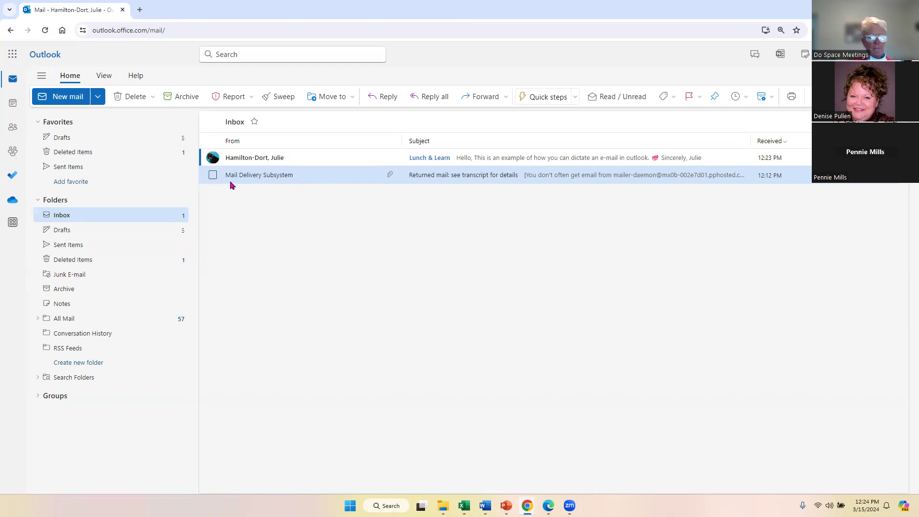
# Delete the Mail Delivery Subsystem returned-mail notice and collapse the folder list.
pyautogui.click(210, 176)
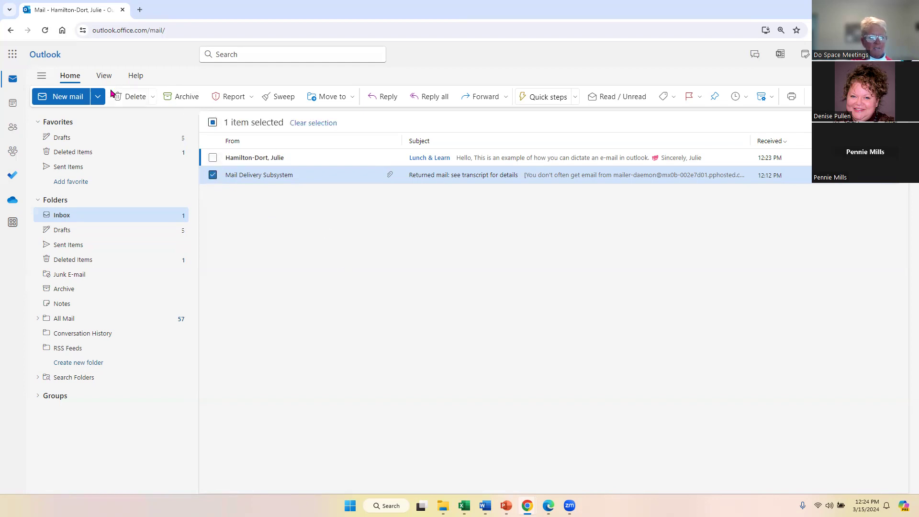
pyautogui.click(127, 98)
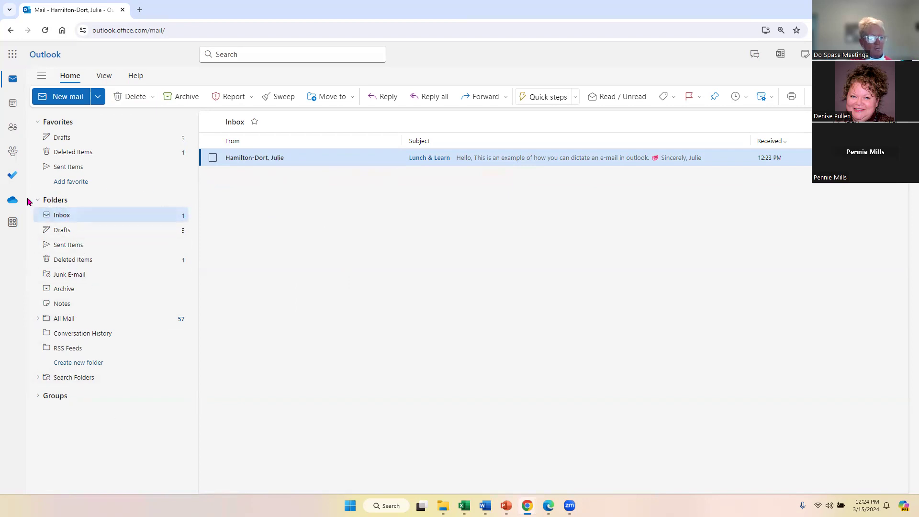
pyautogui.click(45, 201)
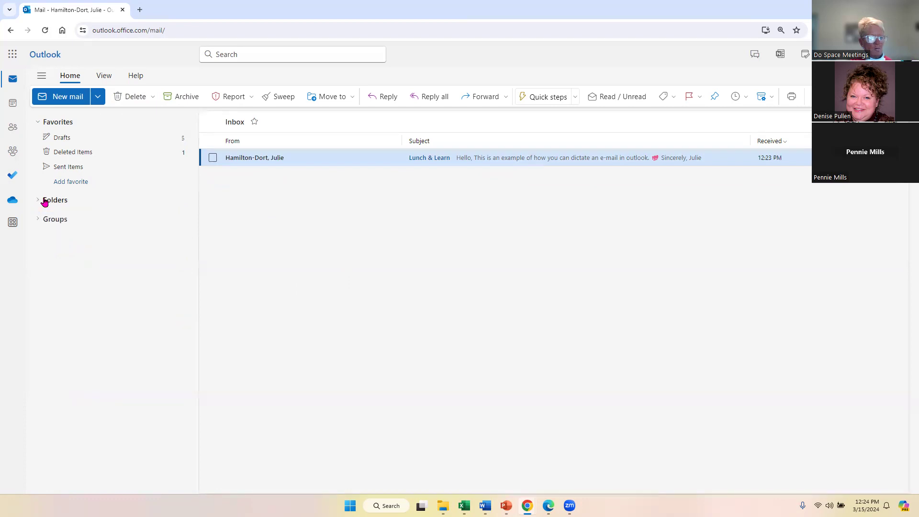
# Add a subfolder named 'Lunch and Learns' beneath the Inbox folder.
pyautogui.click(45, 201)
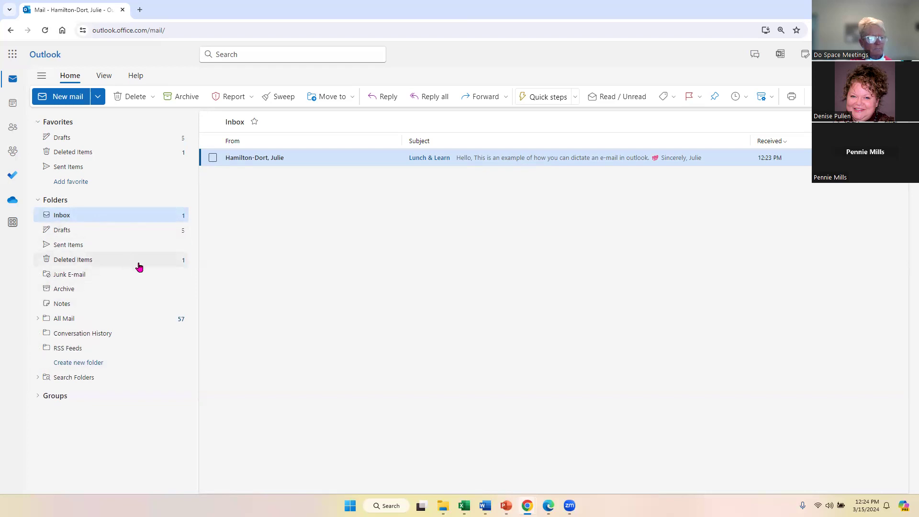
pyautogui.rightClick(56, 214)
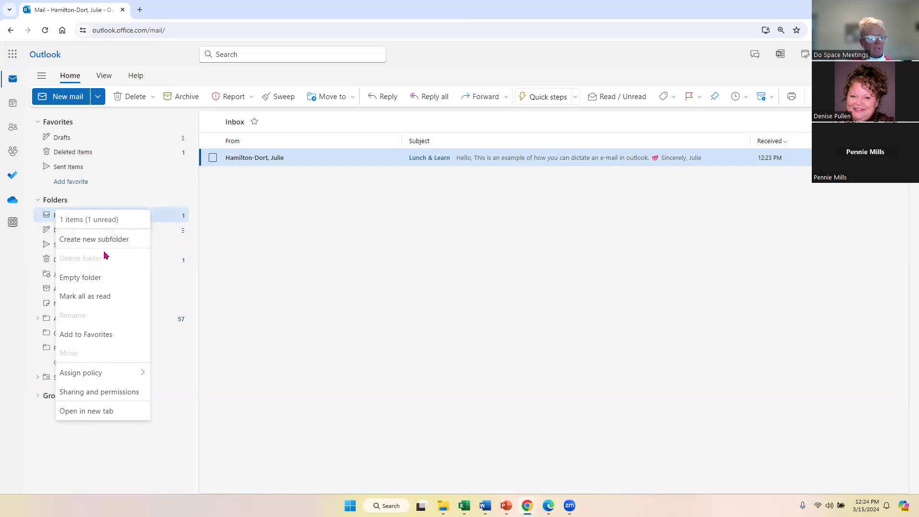
pyautogui.rightClick(48, 214)
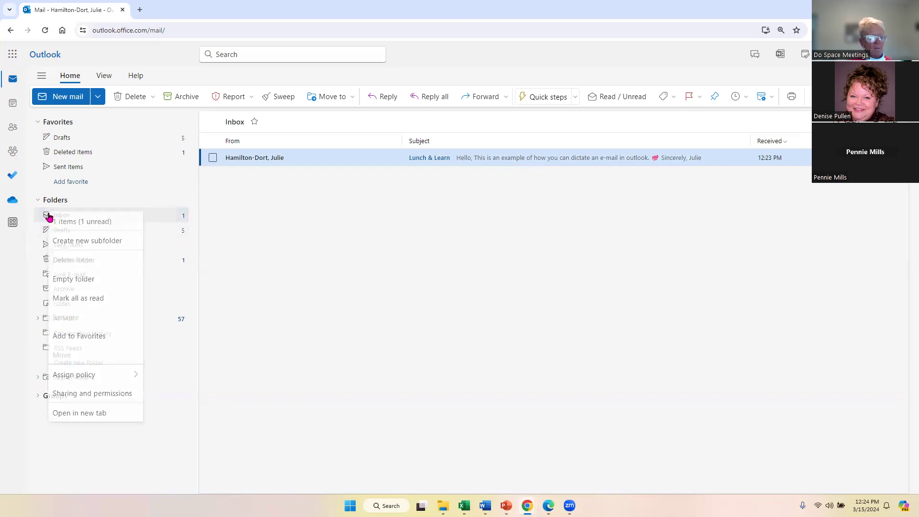
pyautogui.click(89, 244)
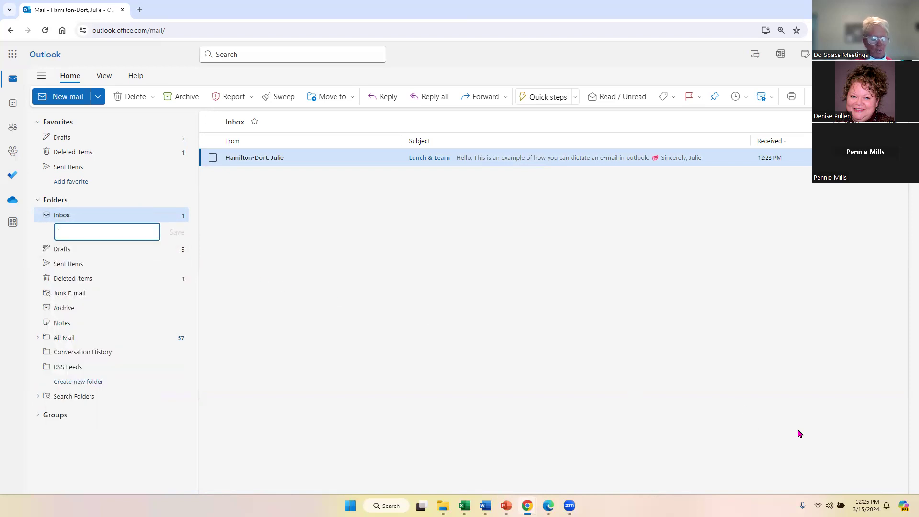
pyautogui.write('Lunch and Learns')
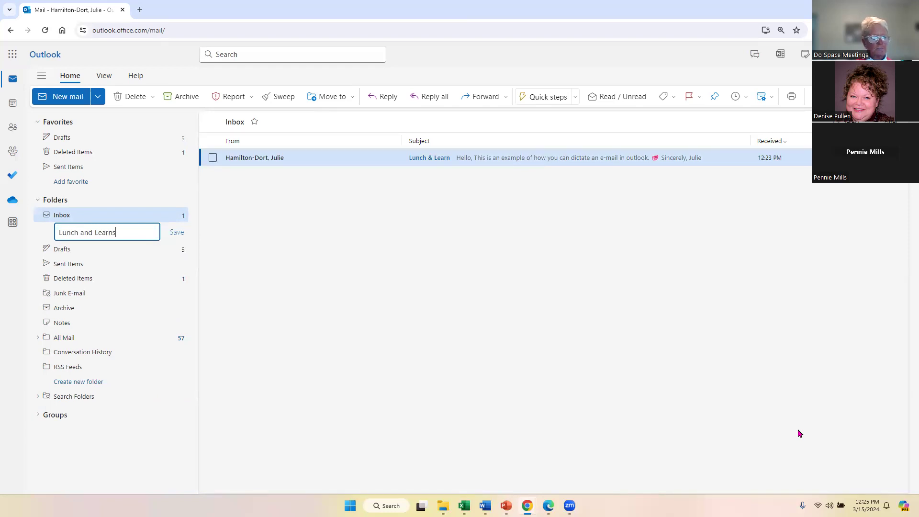
pyautogui.click(536, 304)
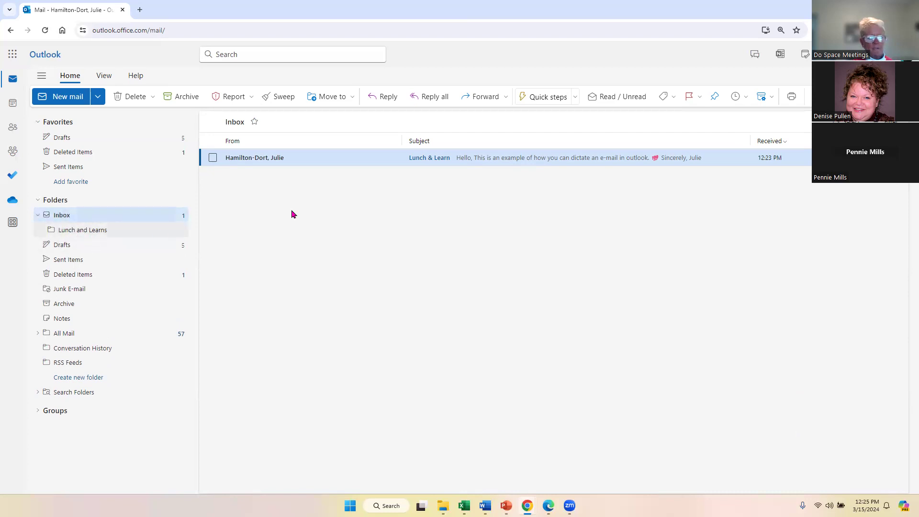
# Move the Lunch & Learn message into Lunch and Learns, then open and close it there.
pyautogui.moveTo(248, 160); pyautogui.dragTo(74, 233)
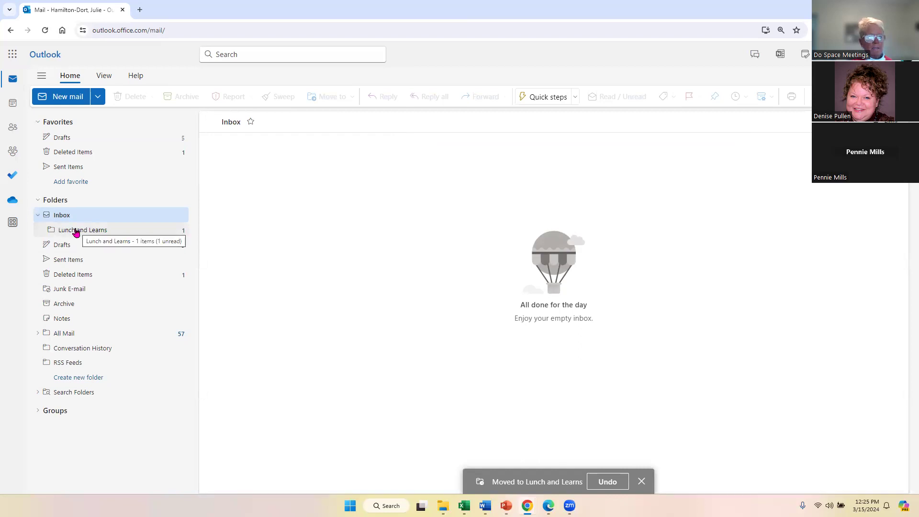
pyautogui.click(76, 231)
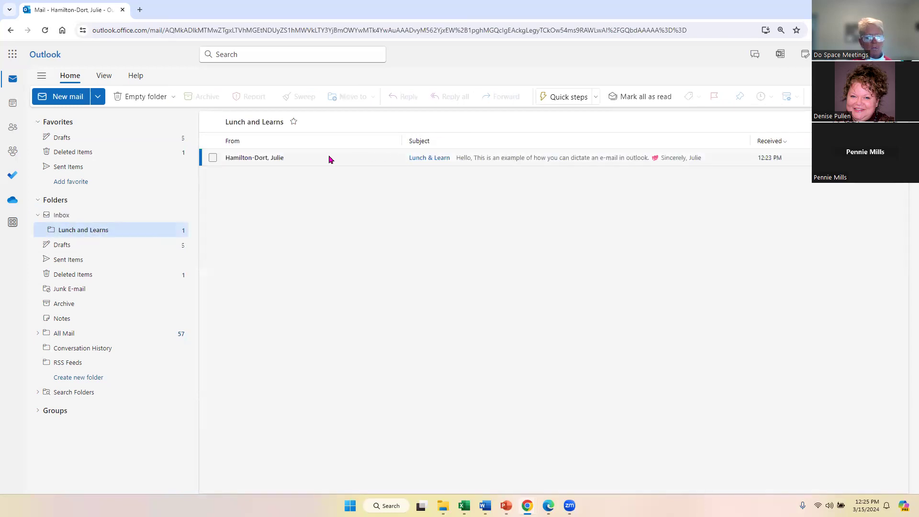
pyautogui.click(425, 165)
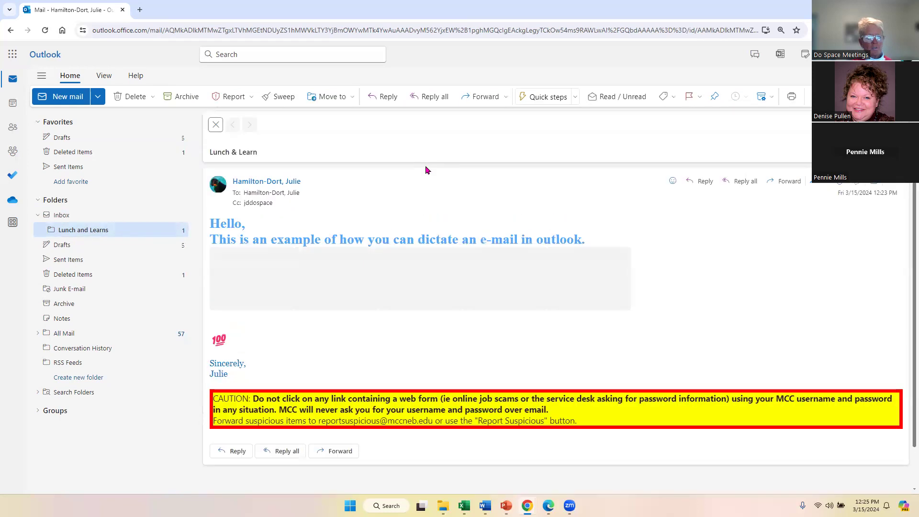
pyautogui.click(211, 126)
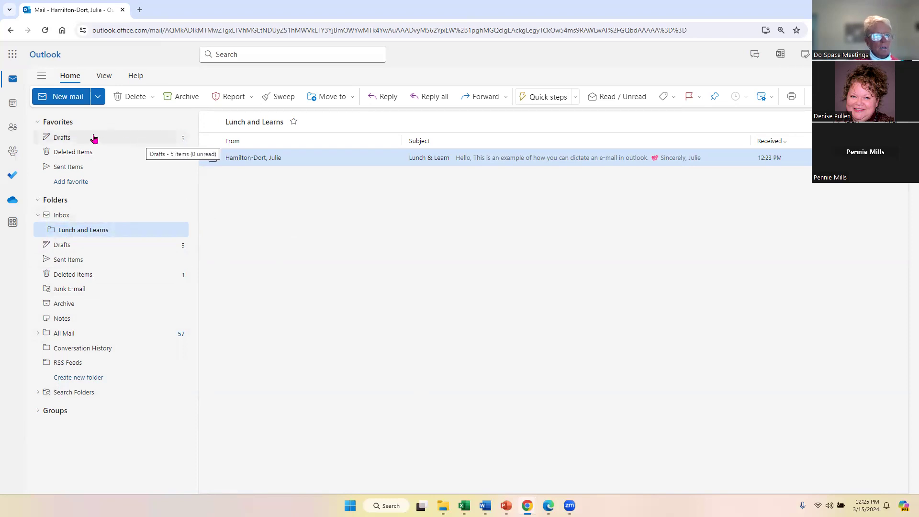
# Address a new email to the suggested contact with subject 'March 15 L & L'.
pyautogui.click(70, 96)
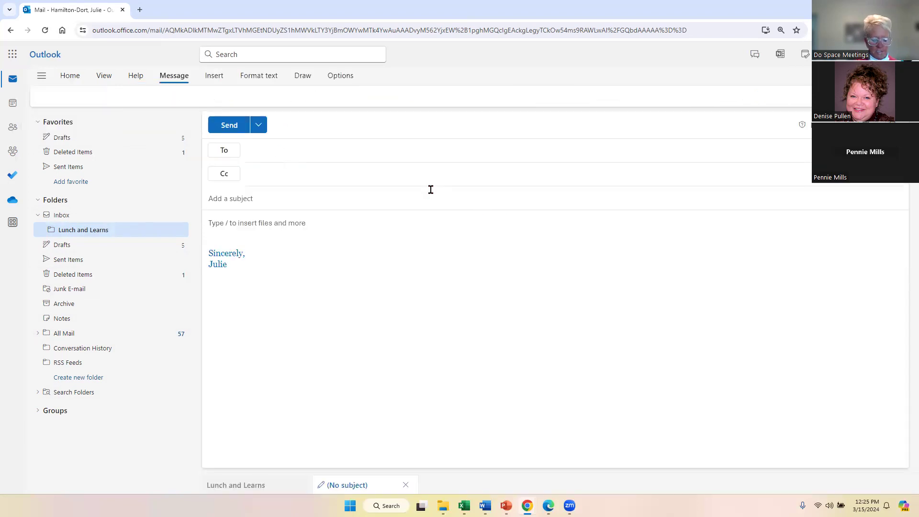
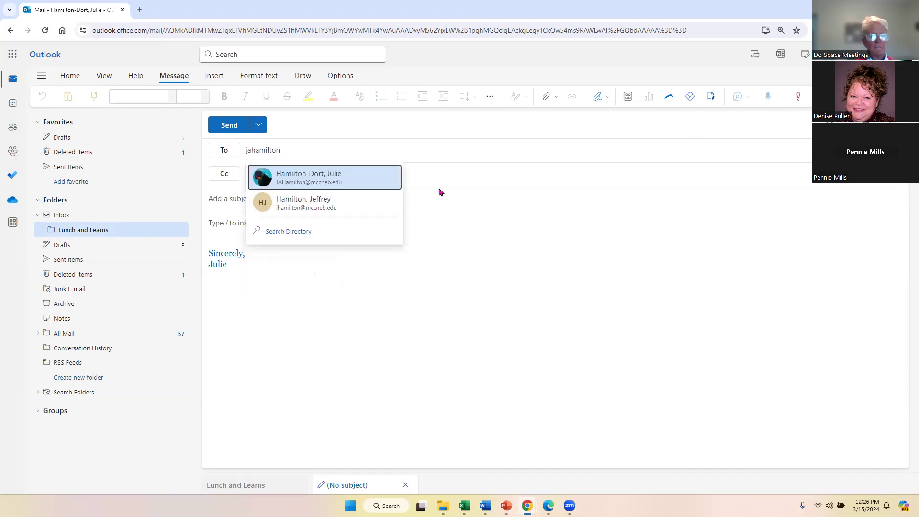
pyautogui.click(300, 175)
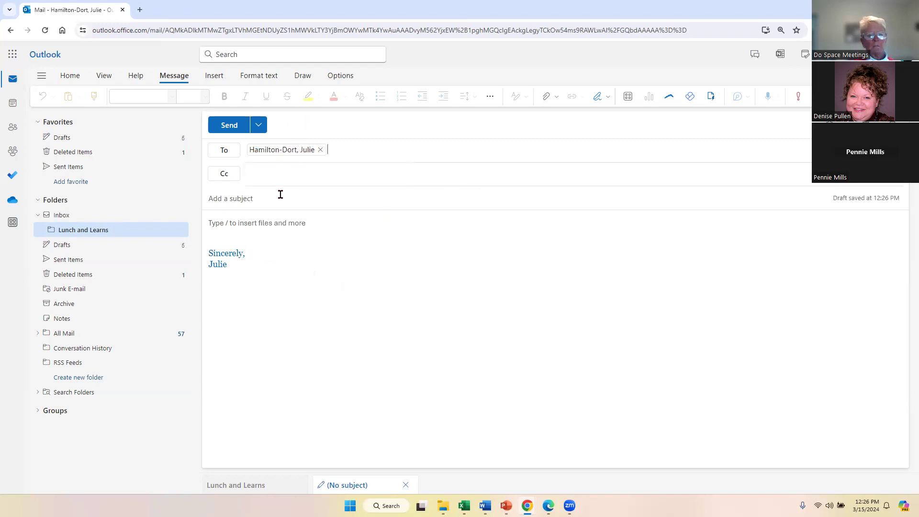
pyautogui.write('March ')
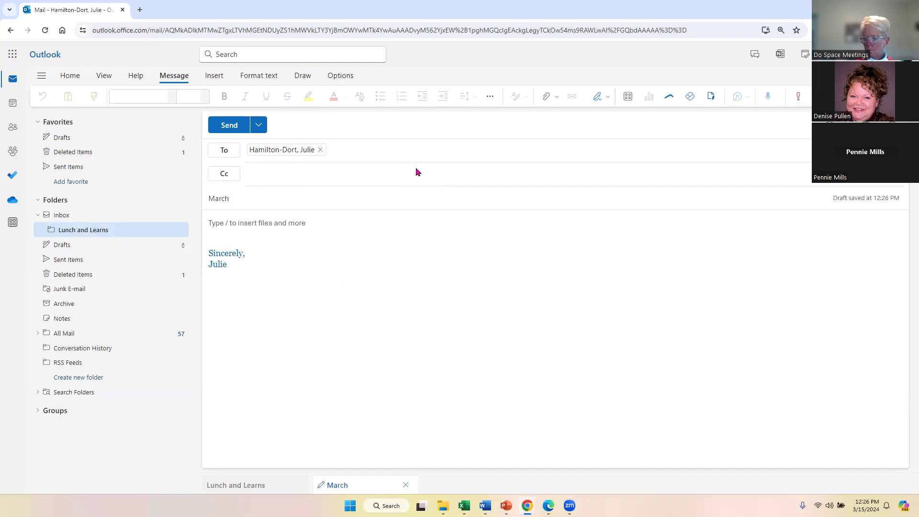
pyautogui.write('15 L & L')
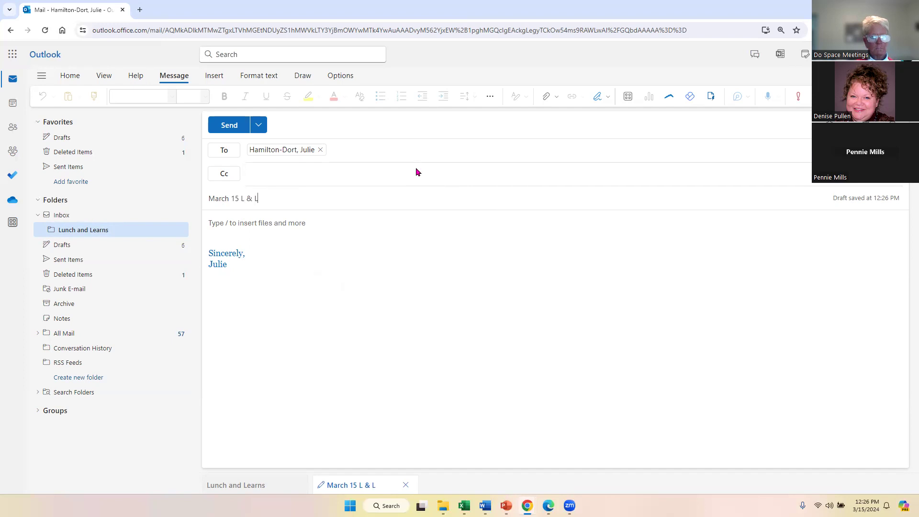
pyautogui.click(235, 229)
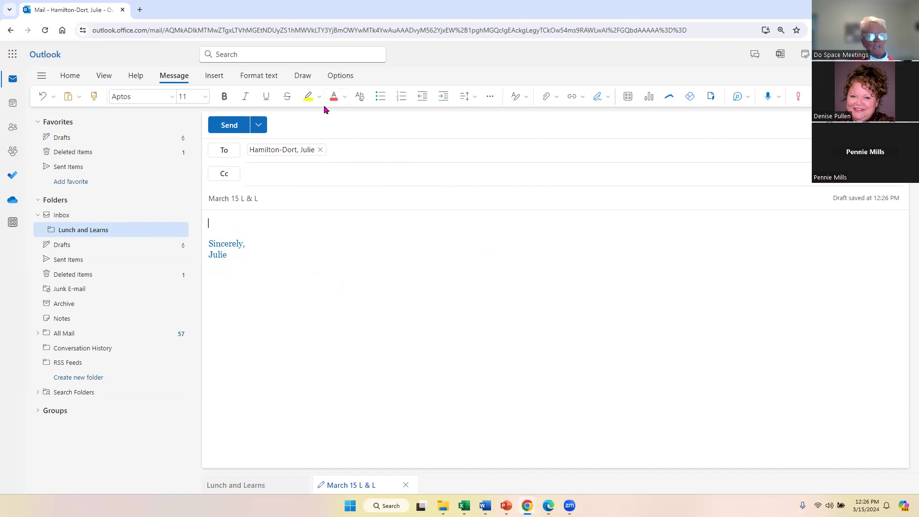
# Attach the suggested 16 KB Word document 'Technology in the Workplace Tr…' to the draft.
pyautogui.click(216, 78)
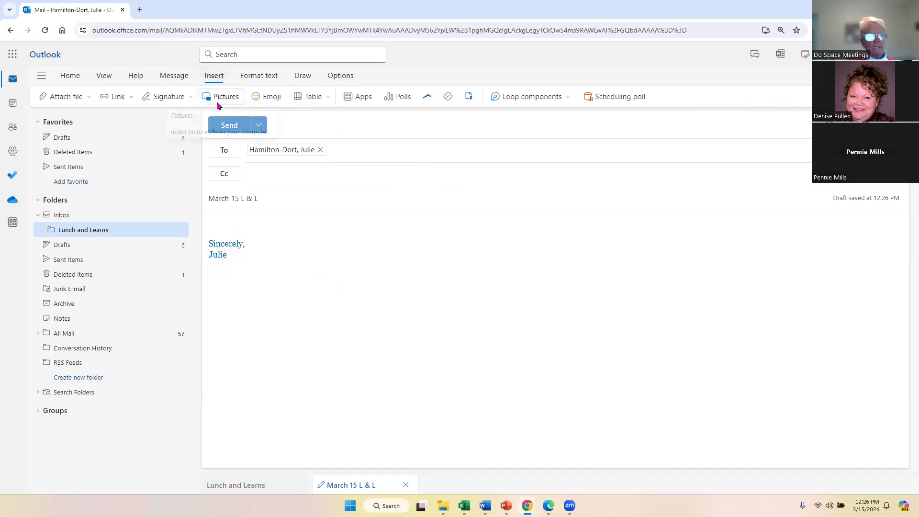
pyautogui.click(89, 97)
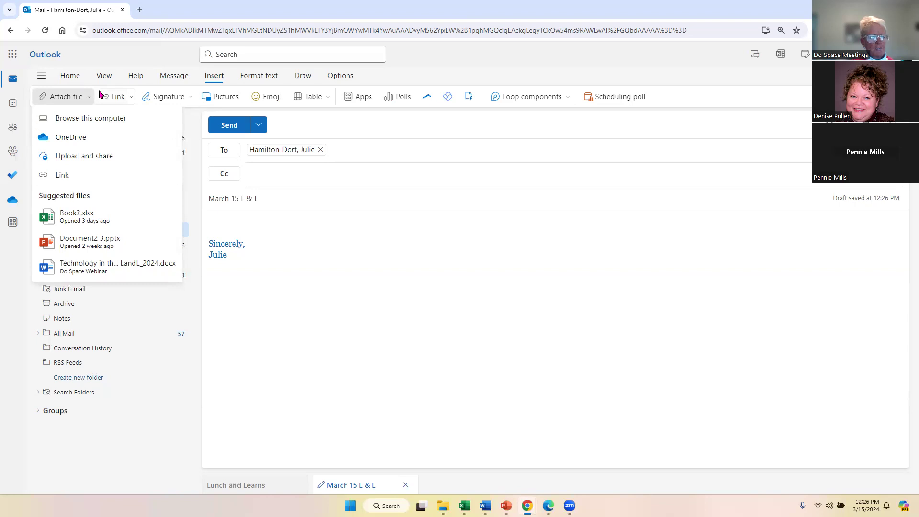
pyautogui.click(91, 272)
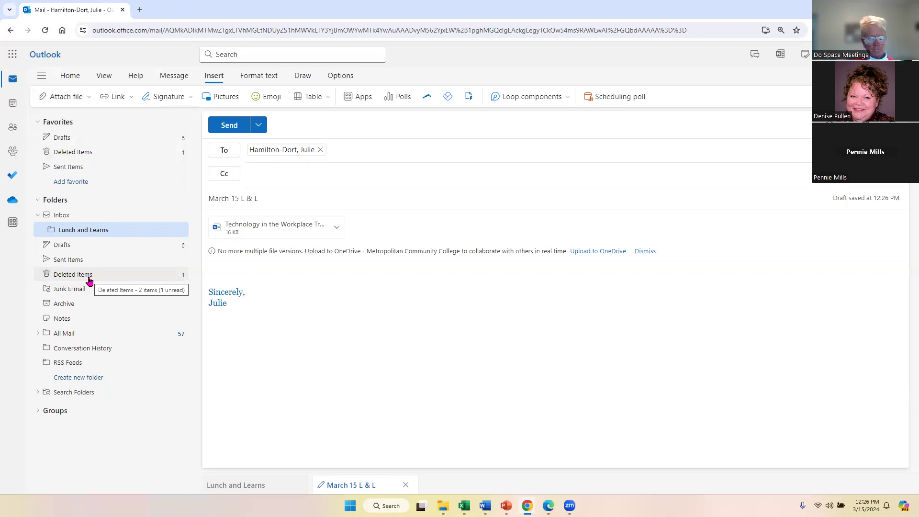
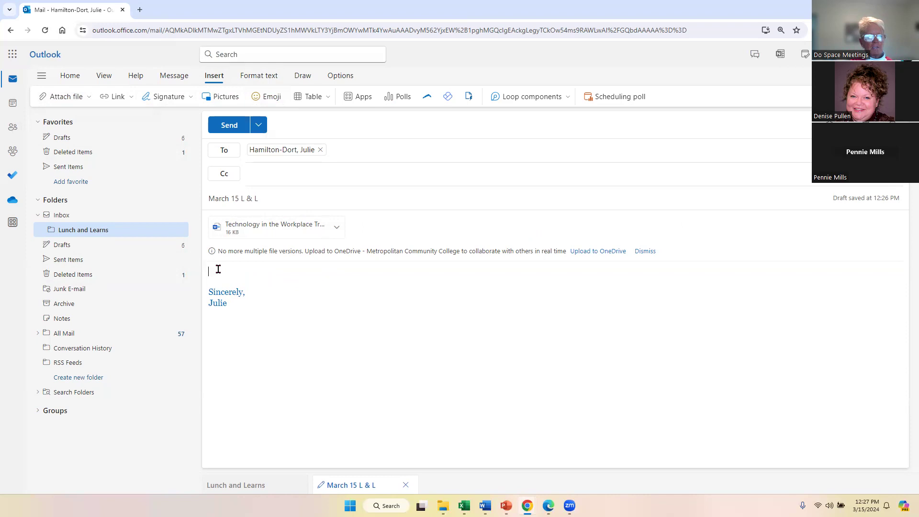
# Write 'This is an example of an attachment.' in the body and set it to 20 point.
pyautogui.write('This is an')
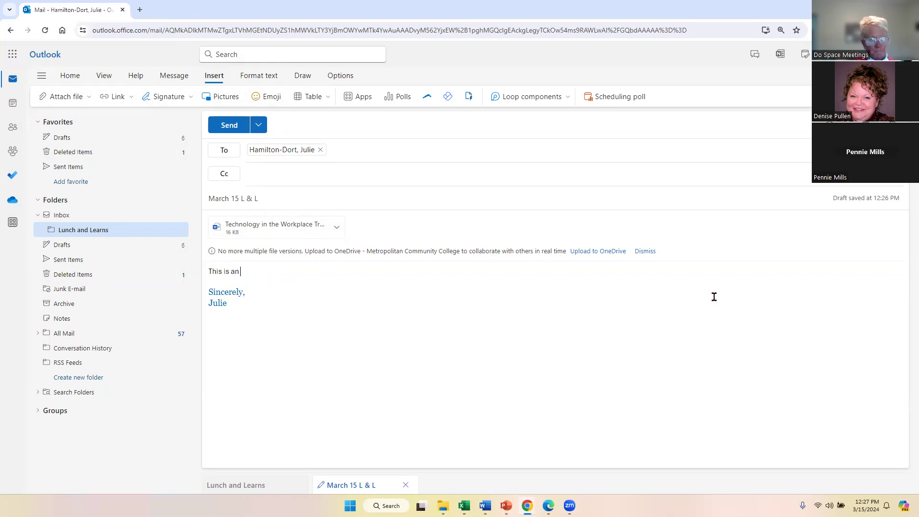
pyautogui.write(' example of an att')
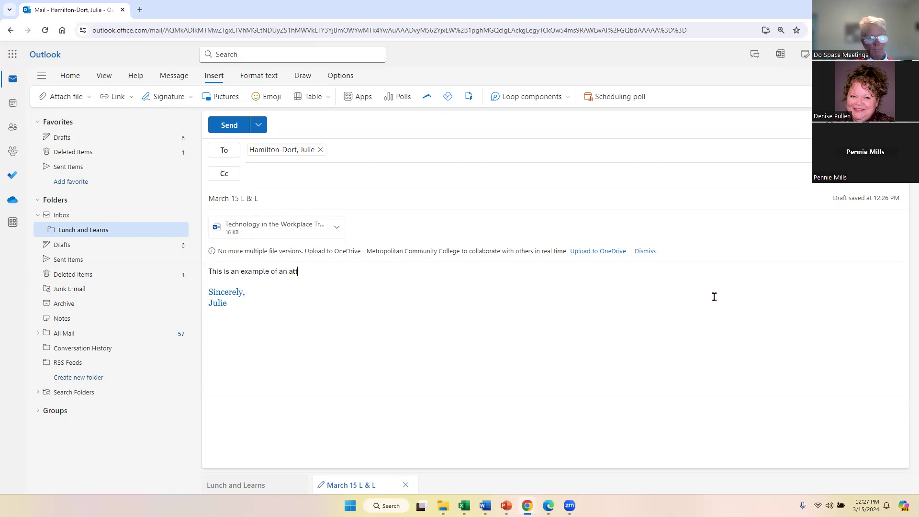
pyautogui.write('.')
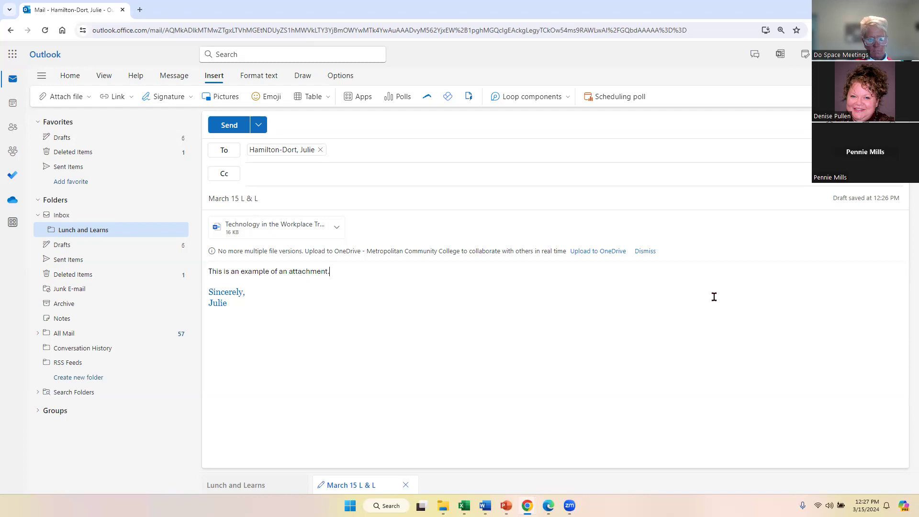
pyautogui.moveTo(328, 273); pyautogui.dragTo(208, 273)
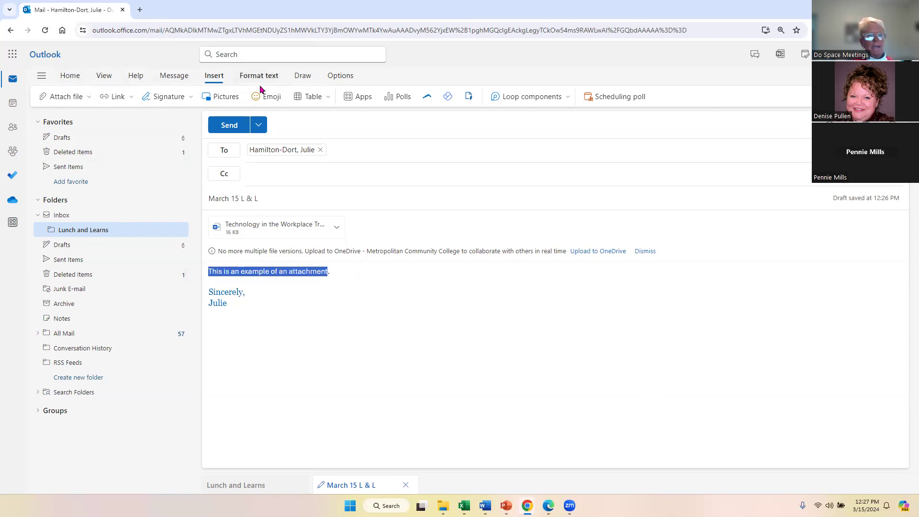
pyautogui.click(77, 76)
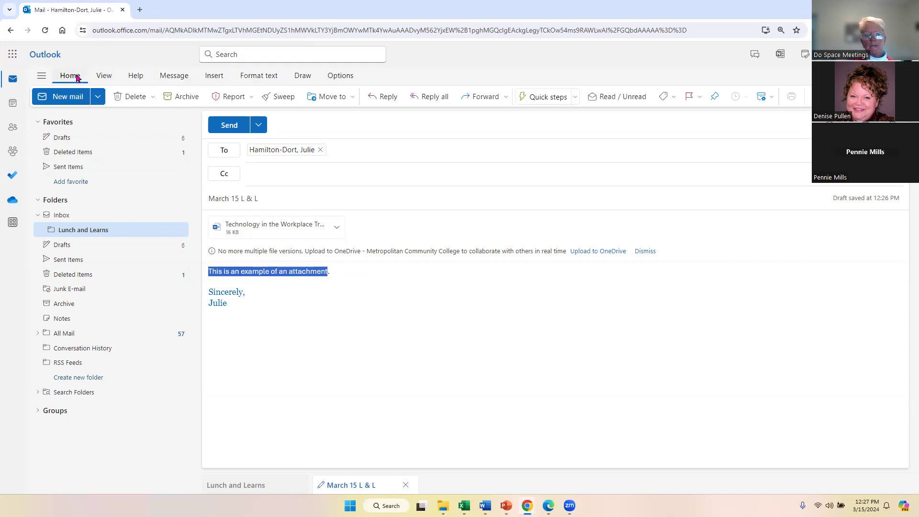
pyautogui.click(173, 82)
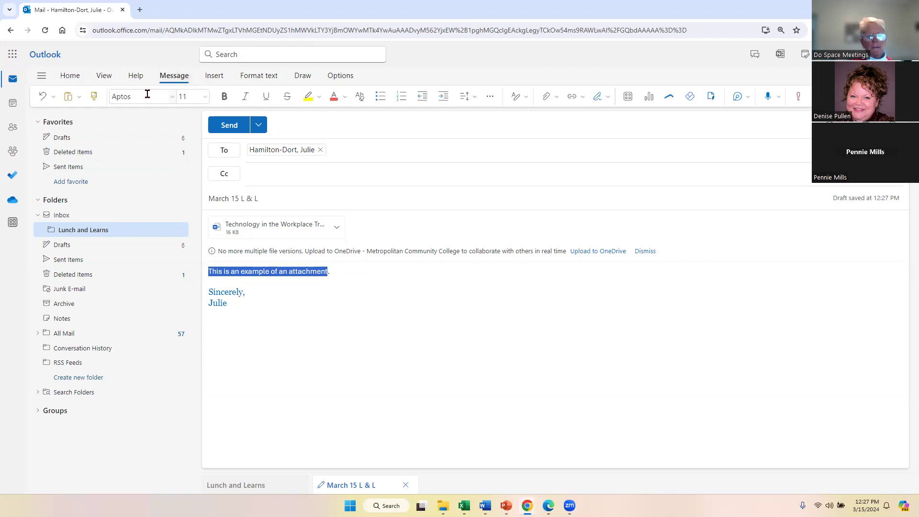
pyautogui.click(205, 97)
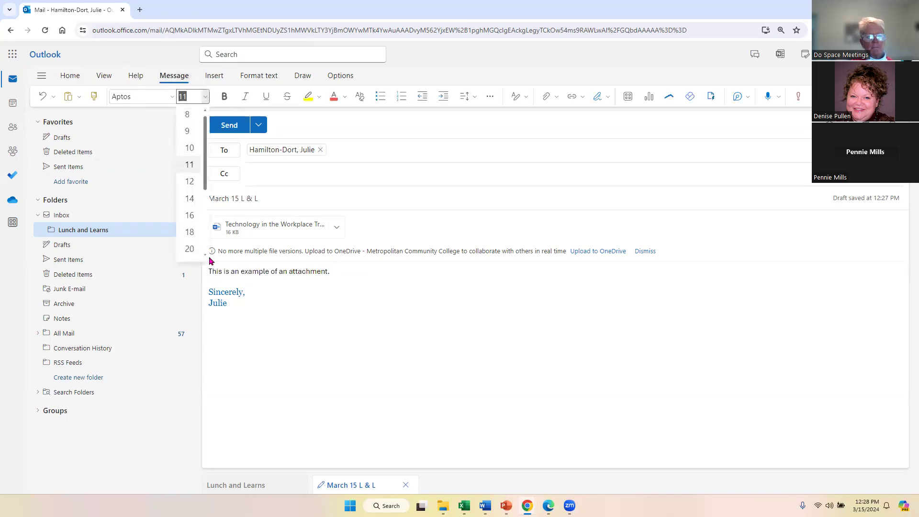
pyautogui.click(185, 249)
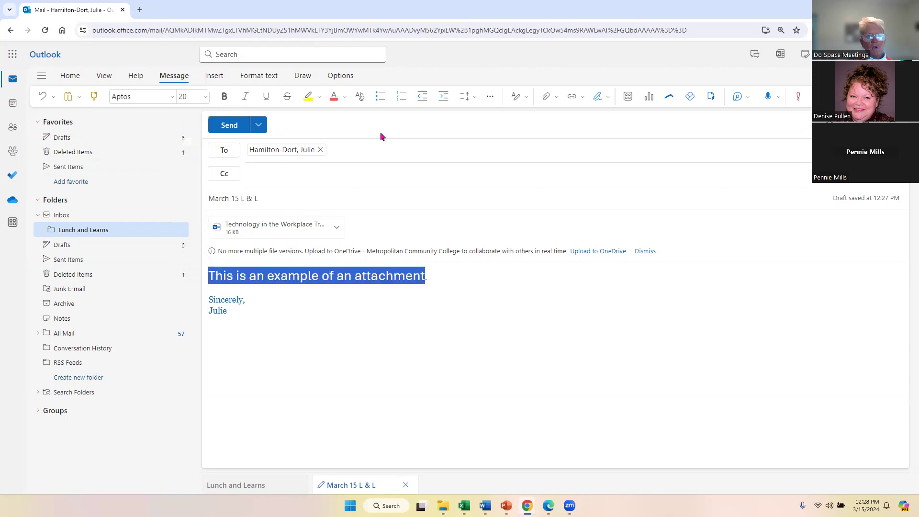
# Highlight the body line in yellow and mark the message high importance.
pyautogui.click(319, 96)
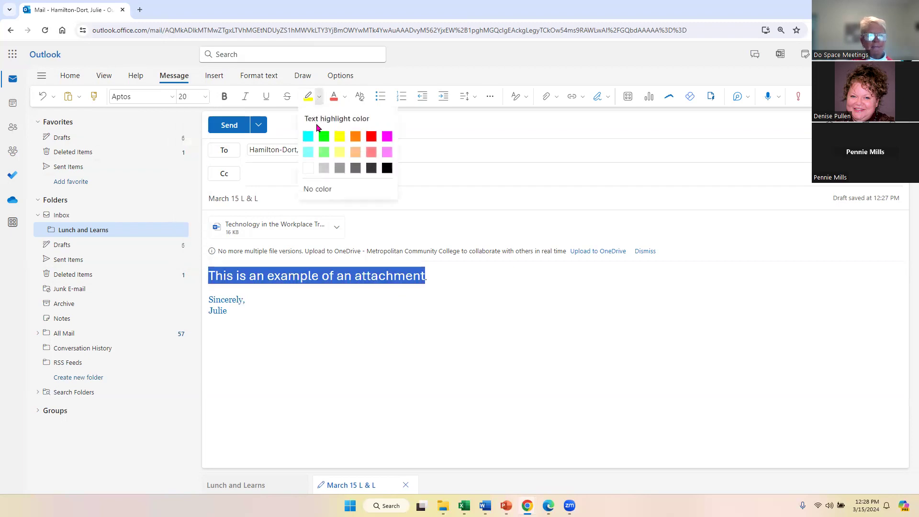
pyautogui.click(337, 138)
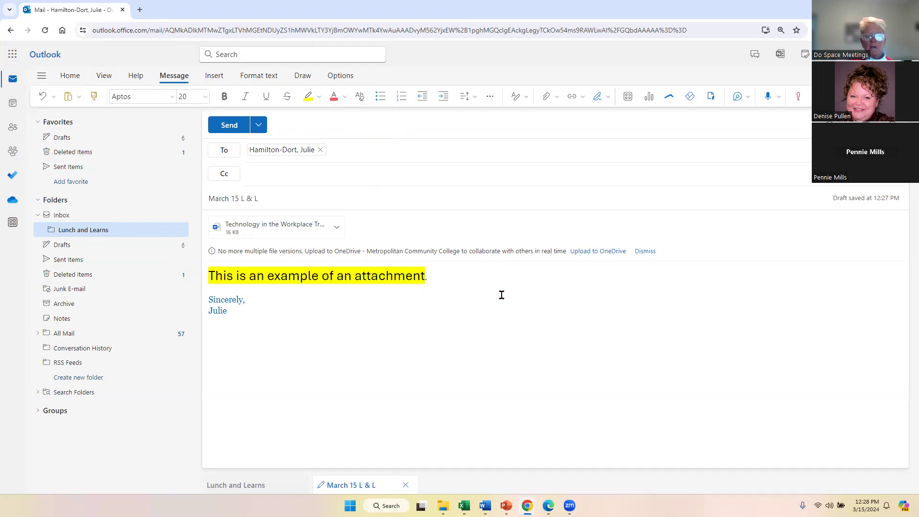
pyautogui.moveTo(429, 281); pyautogui.dragTo(160, 262)
pyautogui.click(447, 273)
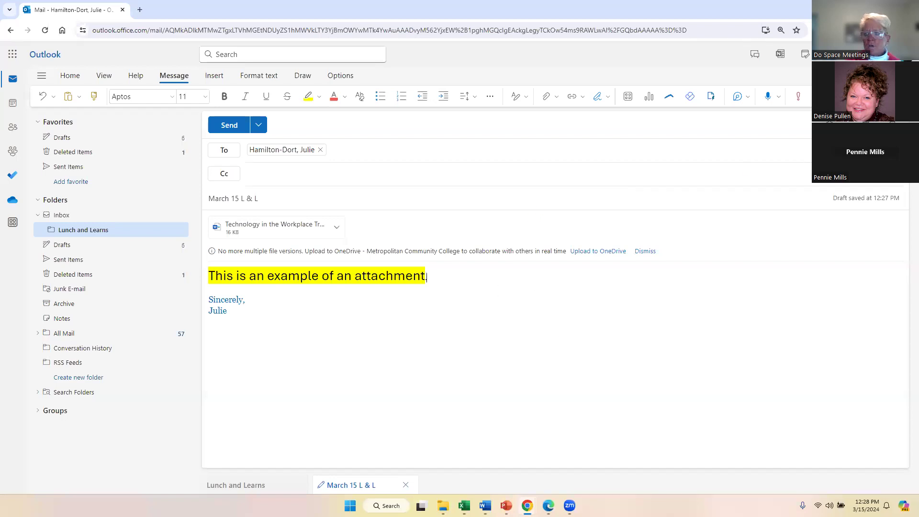
pyautogui.click(798, 96)
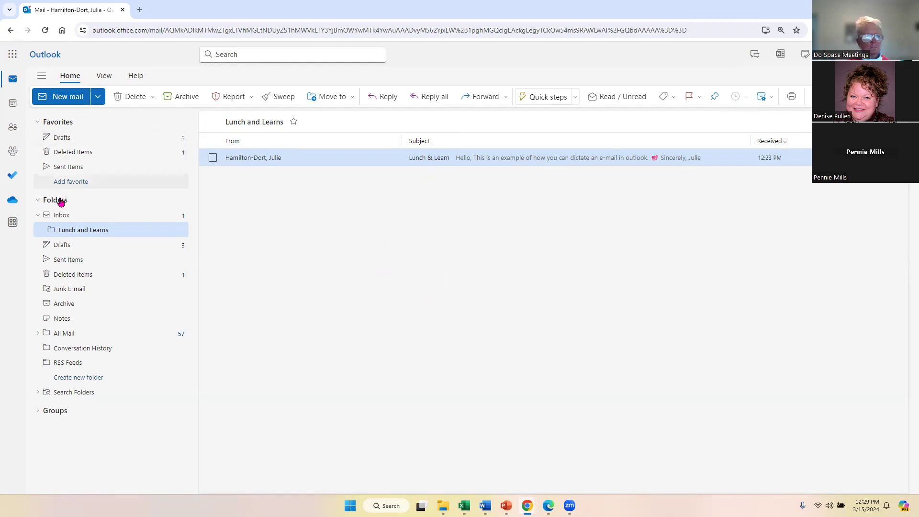
# Switch to the Inbox to find the received March 15 L & L message.
pyautogui.click(62, 216)
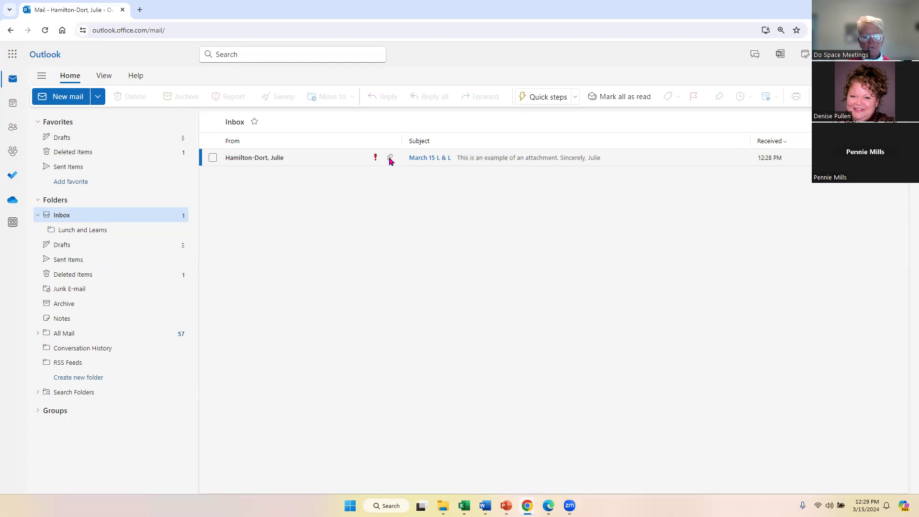
# Open the March 15 L & L message, preview its attached Word document, then close the preview.
pyautogui.click(430, 165)
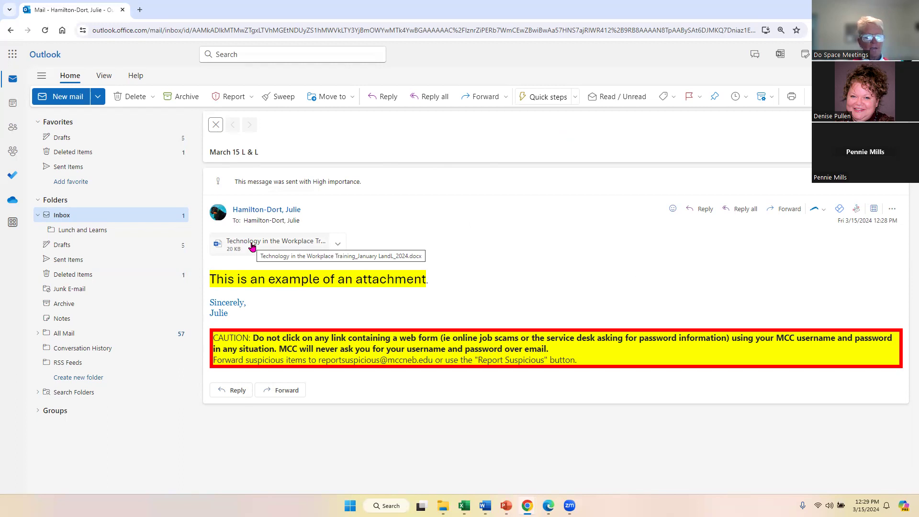
pyautogui.click(339, 245)
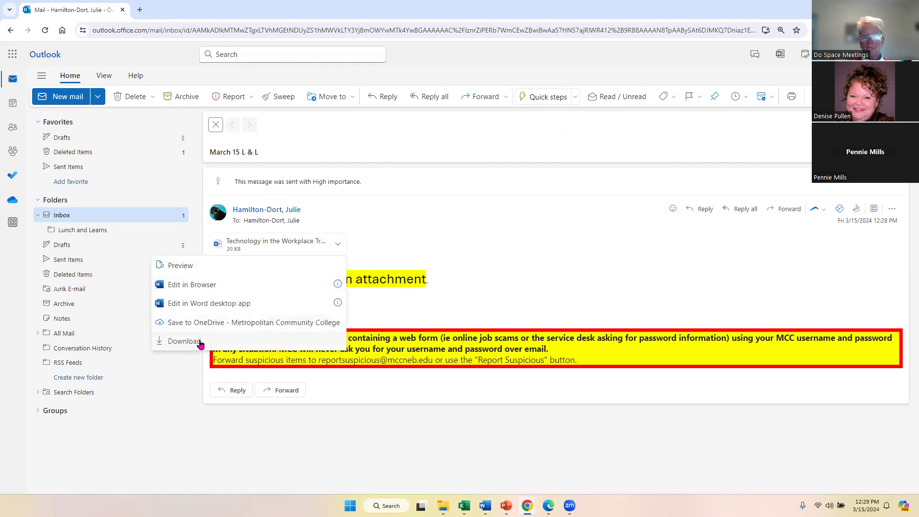
pyautogui.click(197, 269)
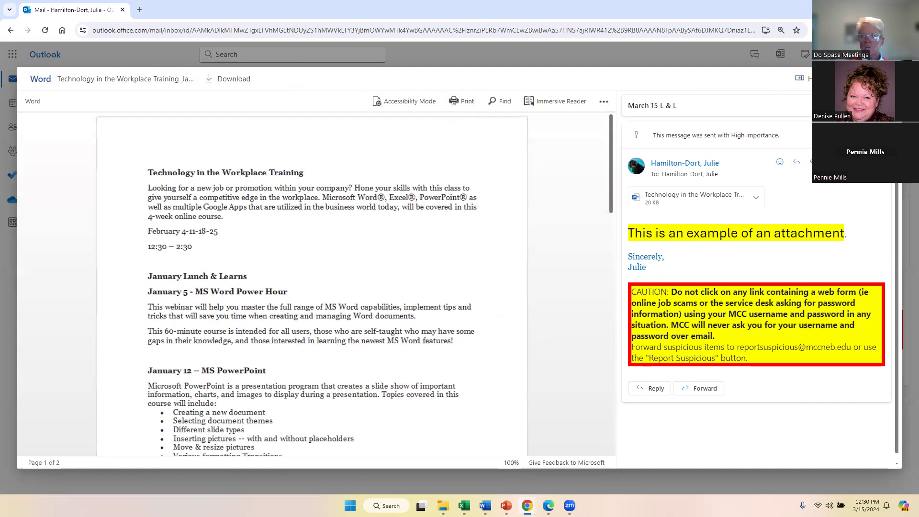
pyautogui.press('Escape')
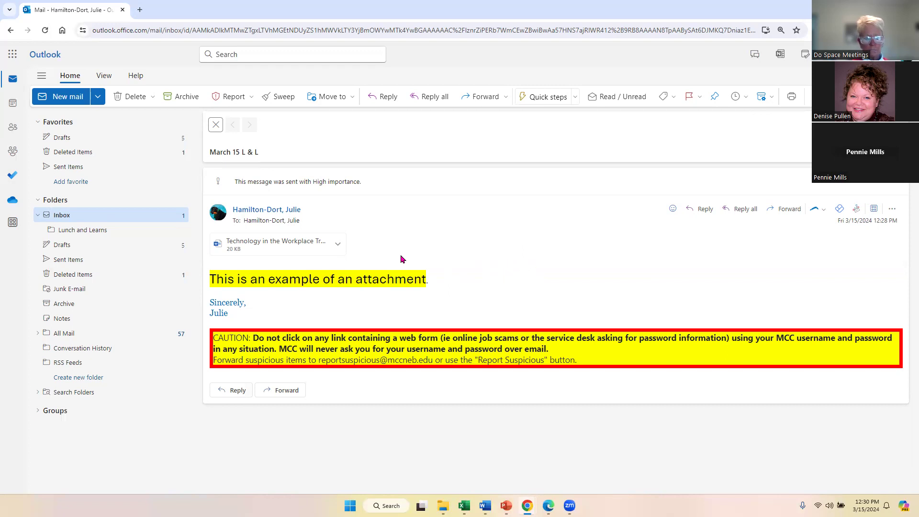
# Download the 'Technology in the Workplace Training' attachment, open it in Word, then close Word.
pyautogui.click(337, 247)
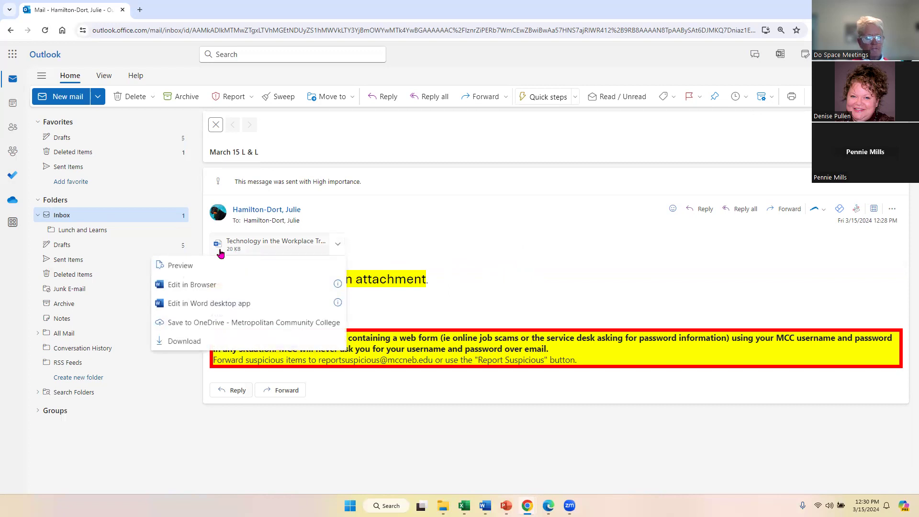
pyautogui.click(184, 340)
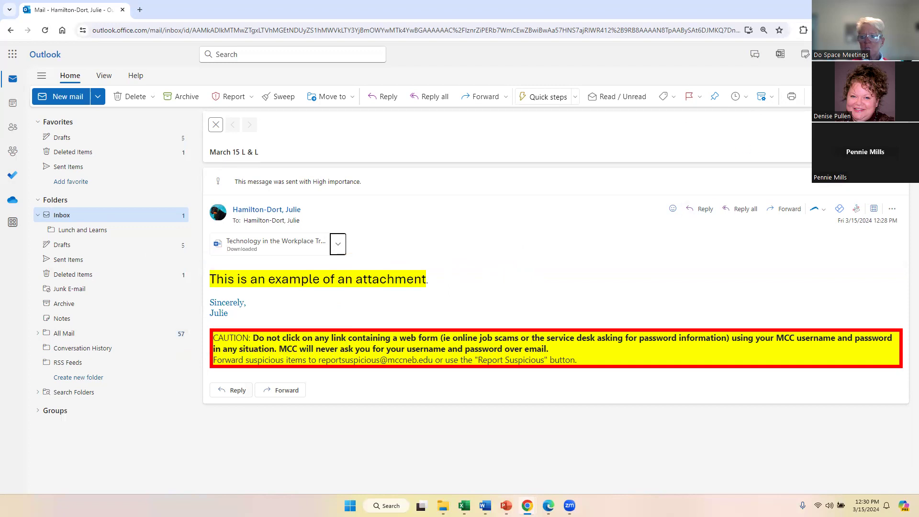
pyautogui.click(748, 29)
pyautogui.click(739, 58)
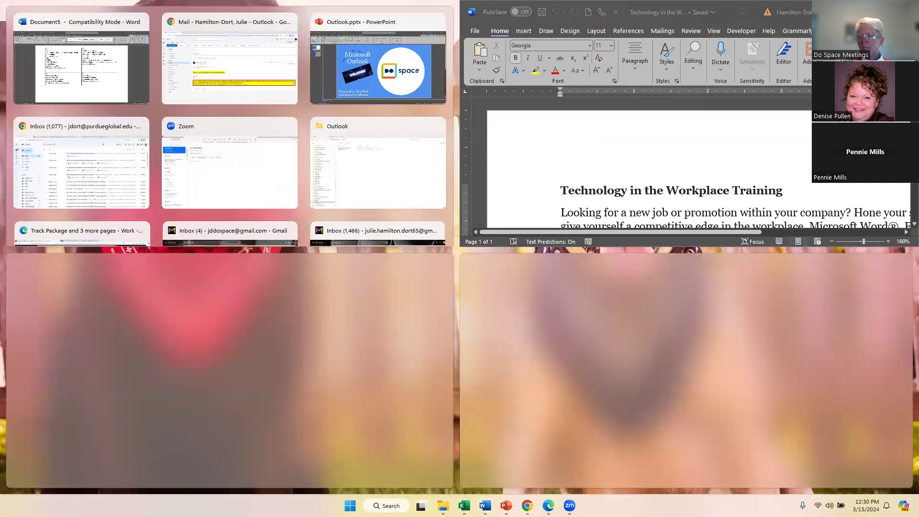
pyautogui.click(886, 12)
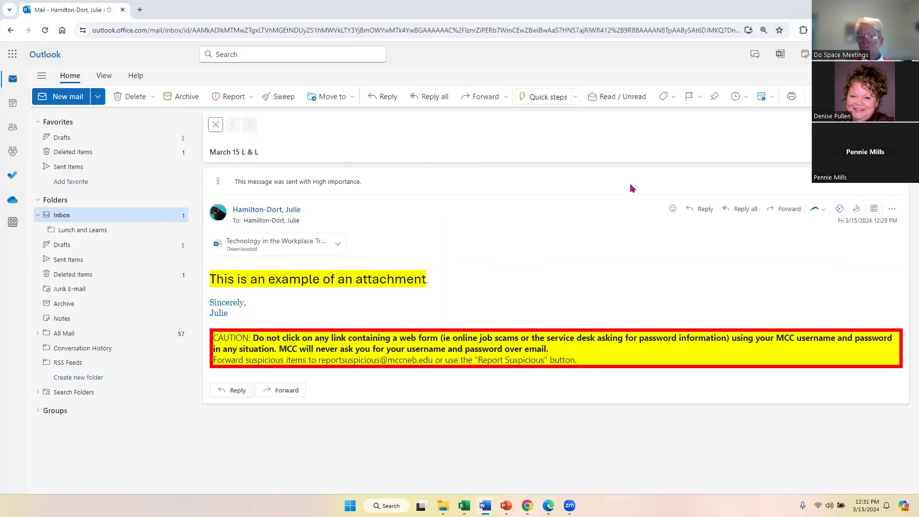
# Close the open message and go to the People contacts page.
pyautogui.click(215, 125)
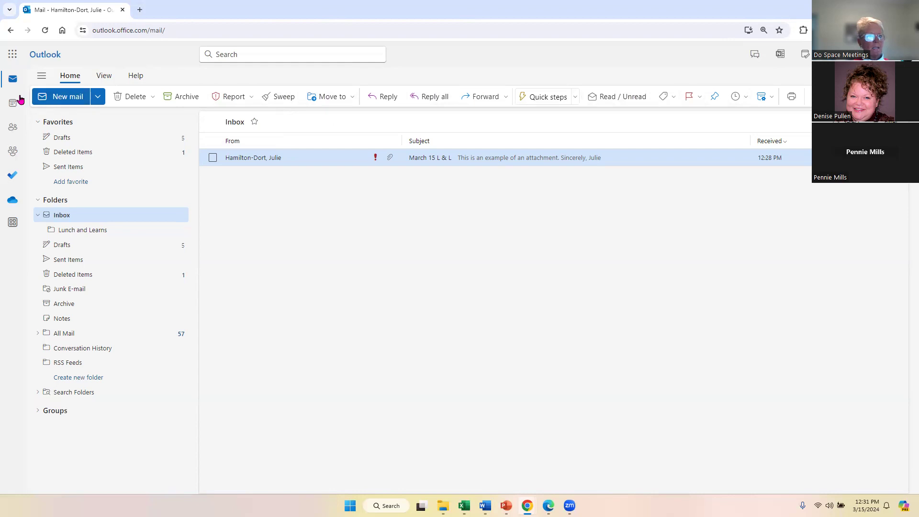
pyautogui.click(12, 130)
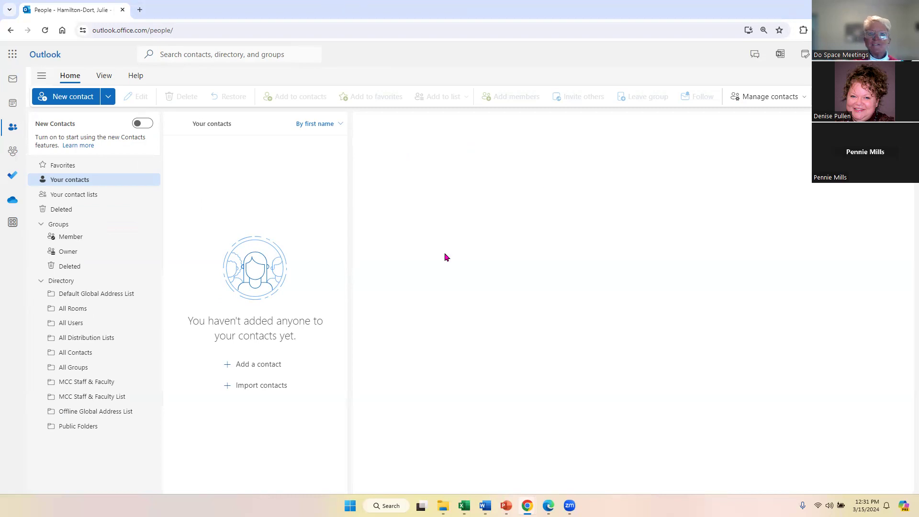
# Start a new contact and enter the contact's first name and last name.
pyautogui.click(73, 97)
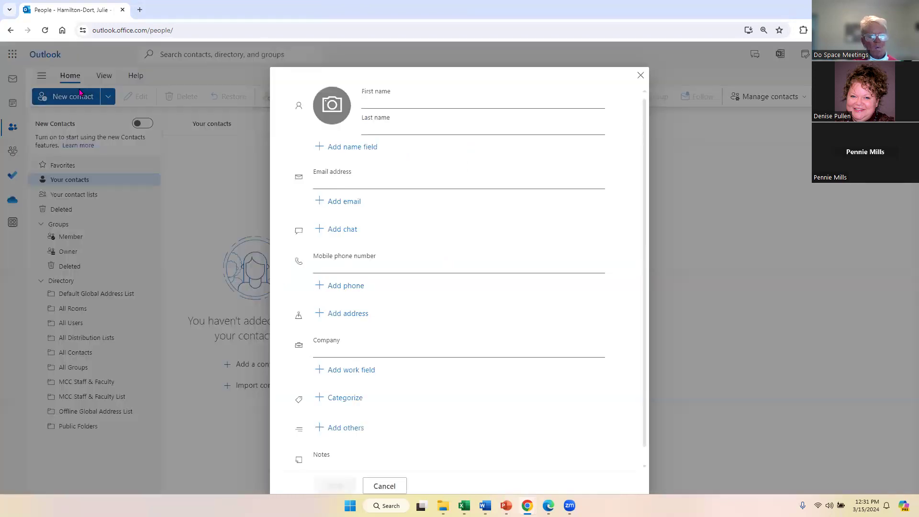
pyautogui.click(377, 99)
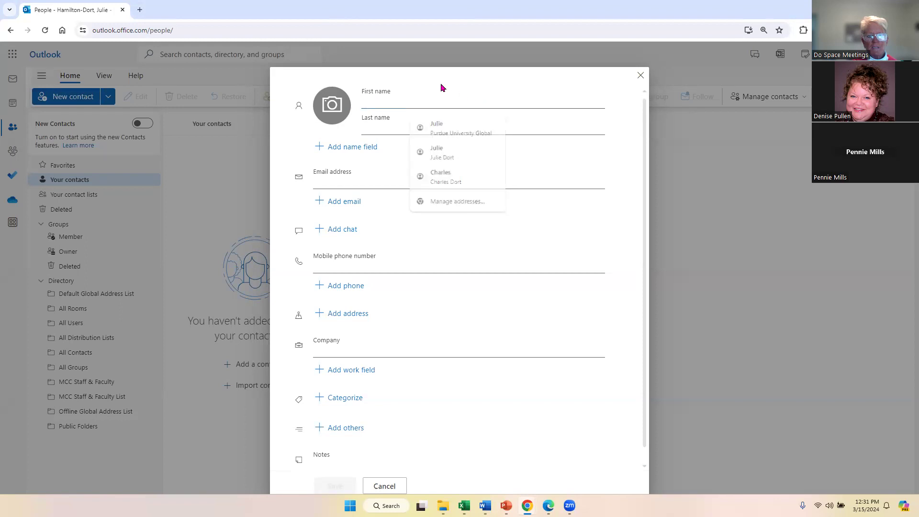
pyautogui.click(433, 95)
pyautogui.click(405, 88)
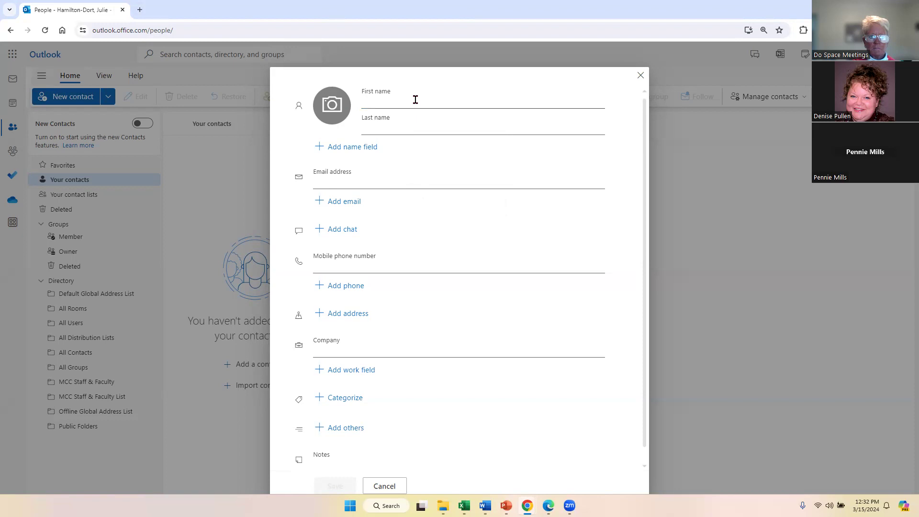
pyautogui.click(415, 99)
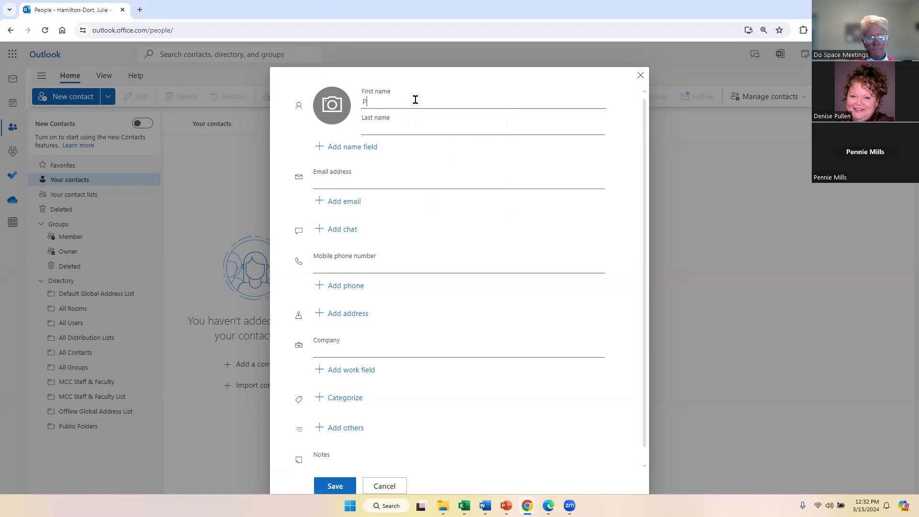
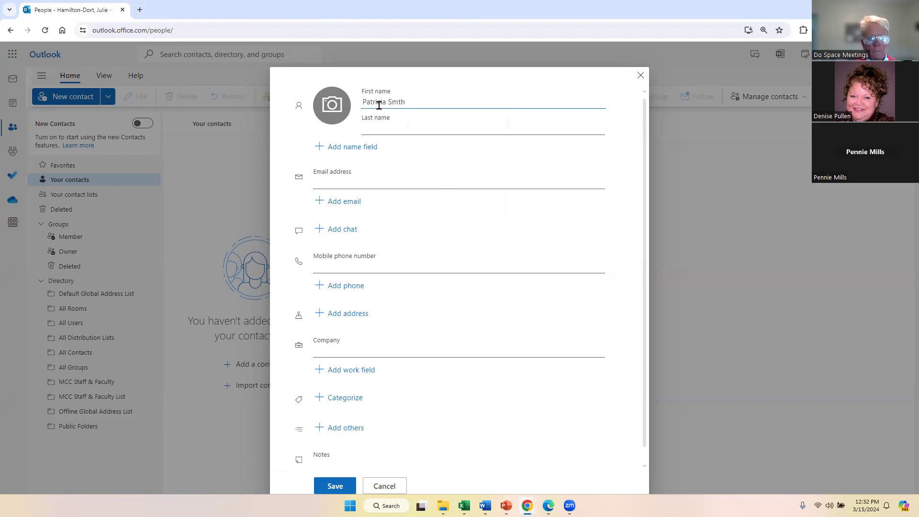
pyautogui.moveTo(386, 101); pyautogui.dragTo(416, 96)
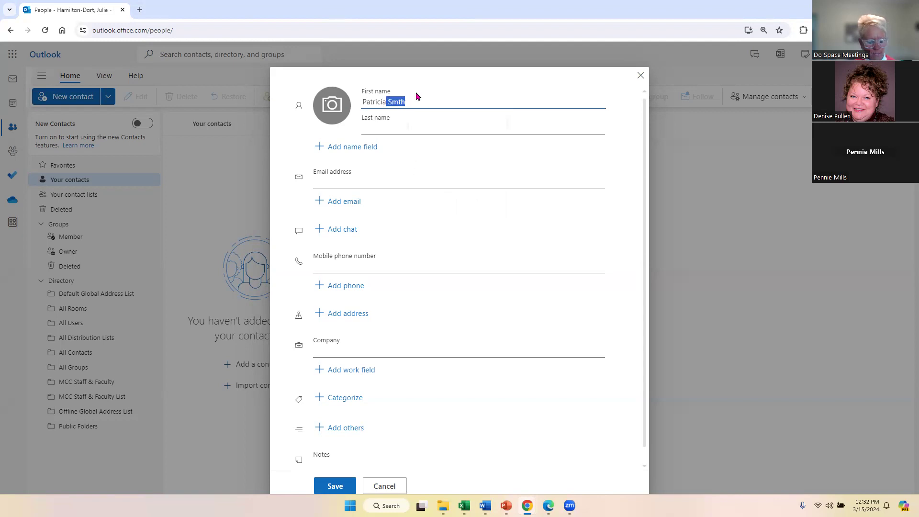
pyautogui.press('BackSpace')
pyautogui.click(407, 126)
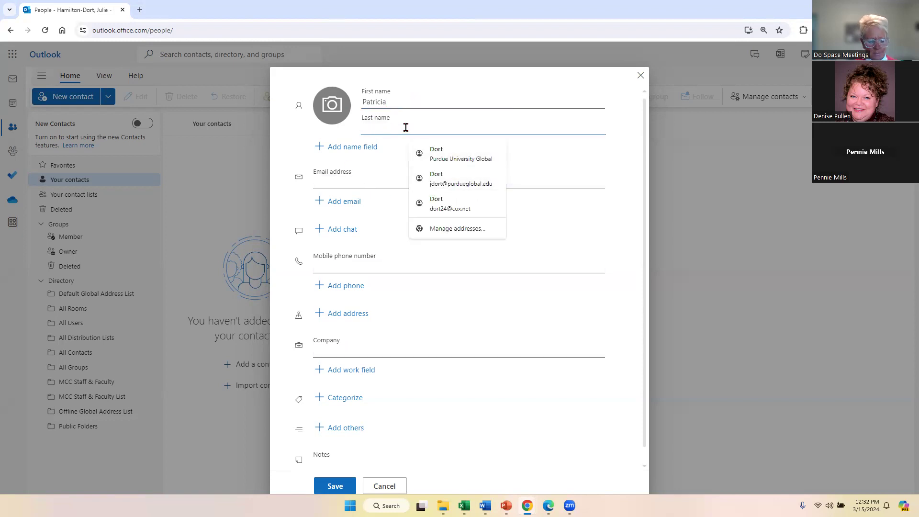
pyautogui.write('Smith')
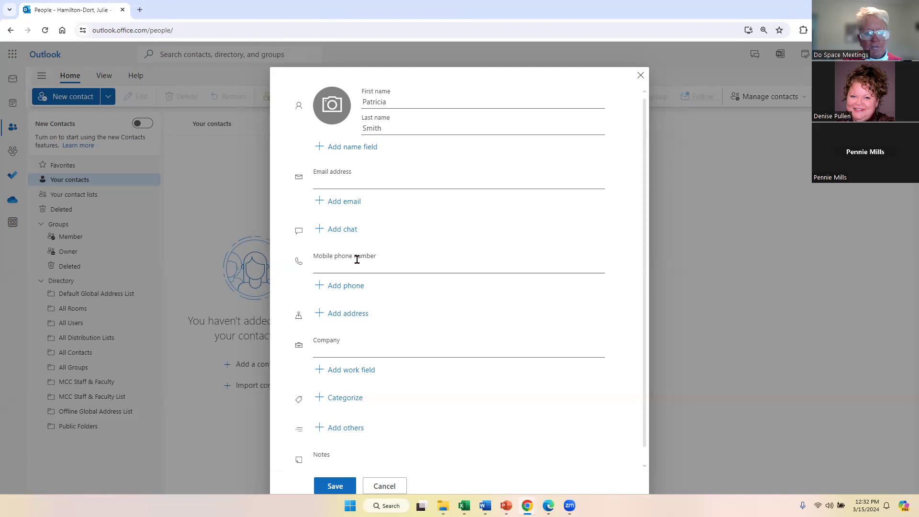
# Enter the contact's e-mail address, correct the invalid address, and save the contact.
pyautogui.scroll(-1, 445, 325)
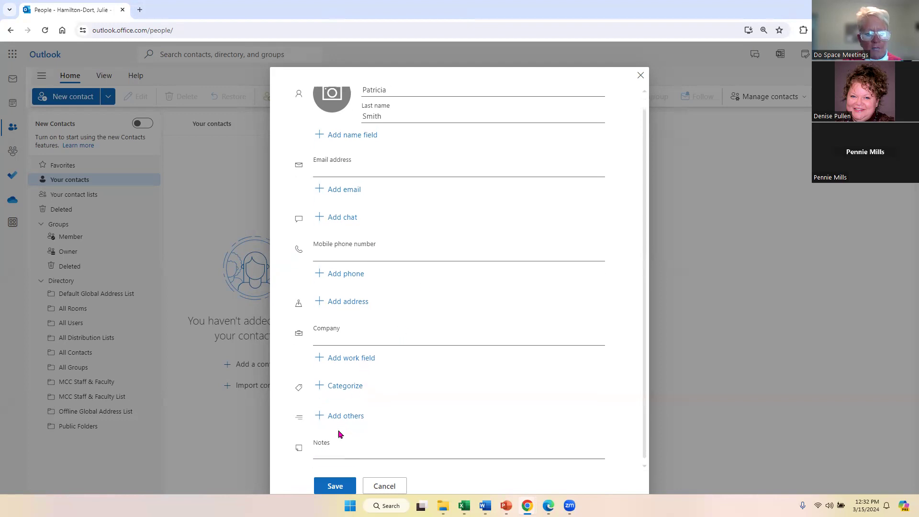
pyautogui.click(338, 165)
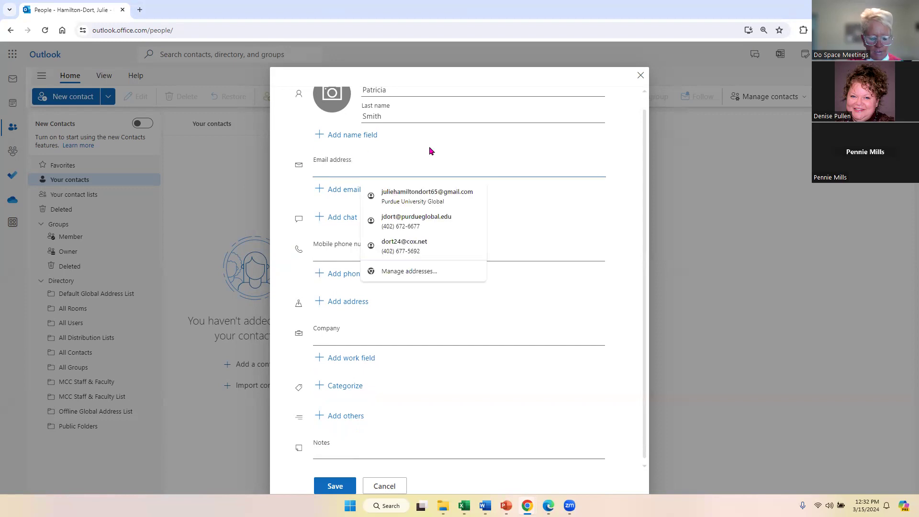
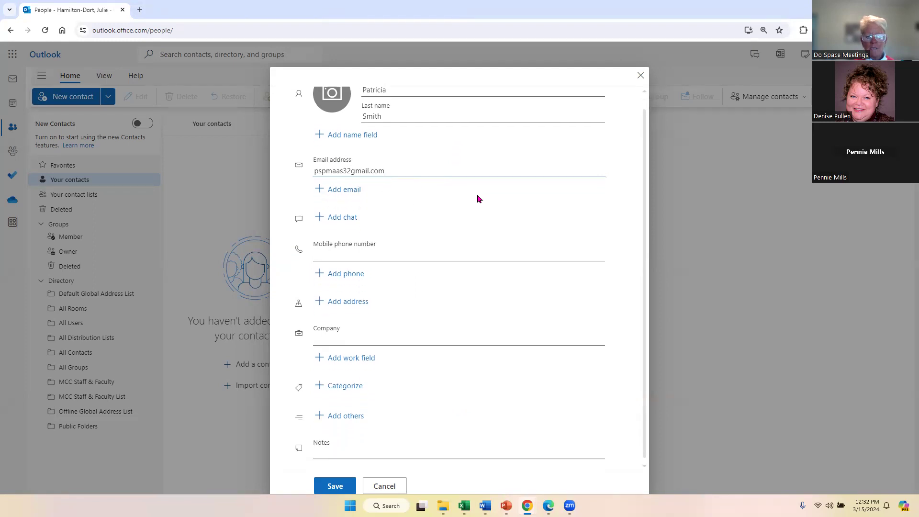
pyautogui.scroll(1, 478, 187)
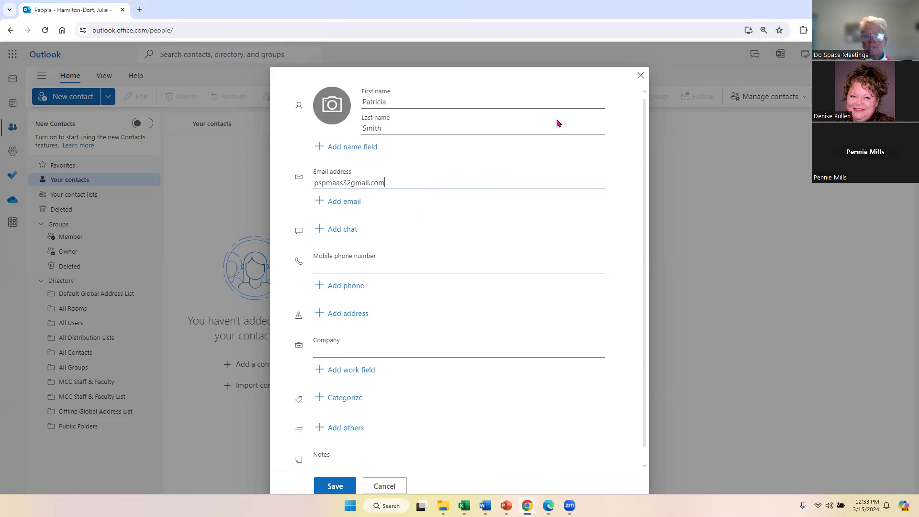
pyautogui.scroll(-1, 555, 341)
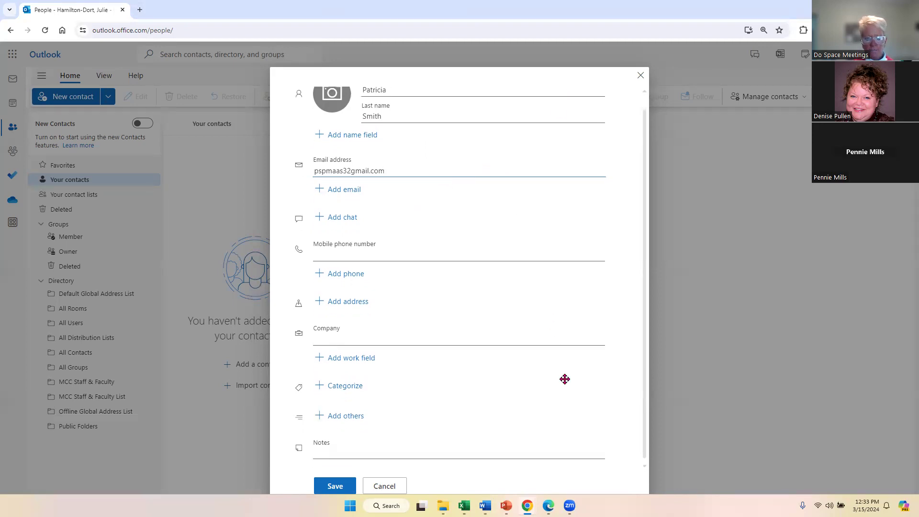
pyautogui.click(329, 485)
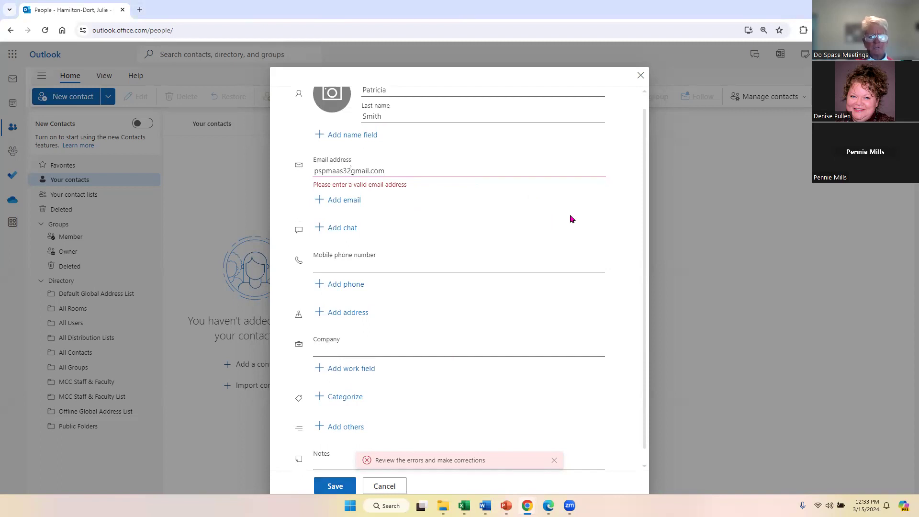
pyautogui.press('BackSpace')
pyautogui.press('BackSpace')
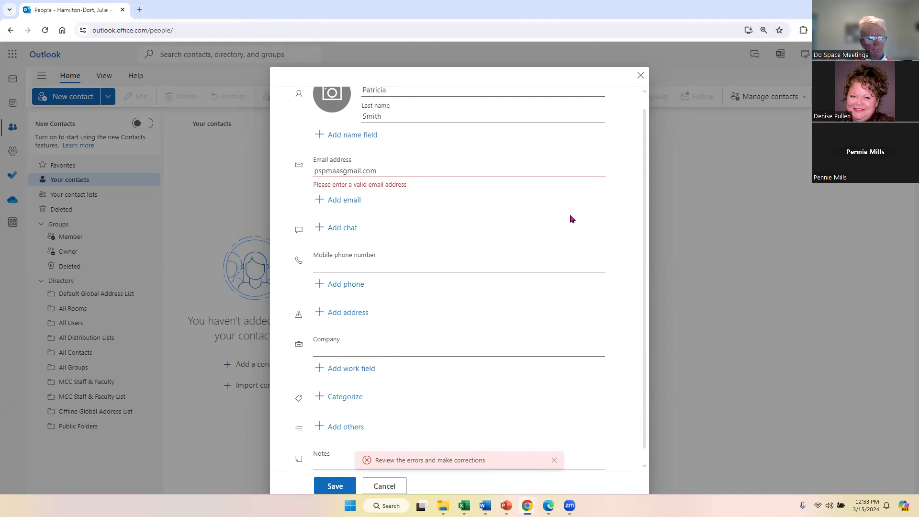
pyautogui.write('3')
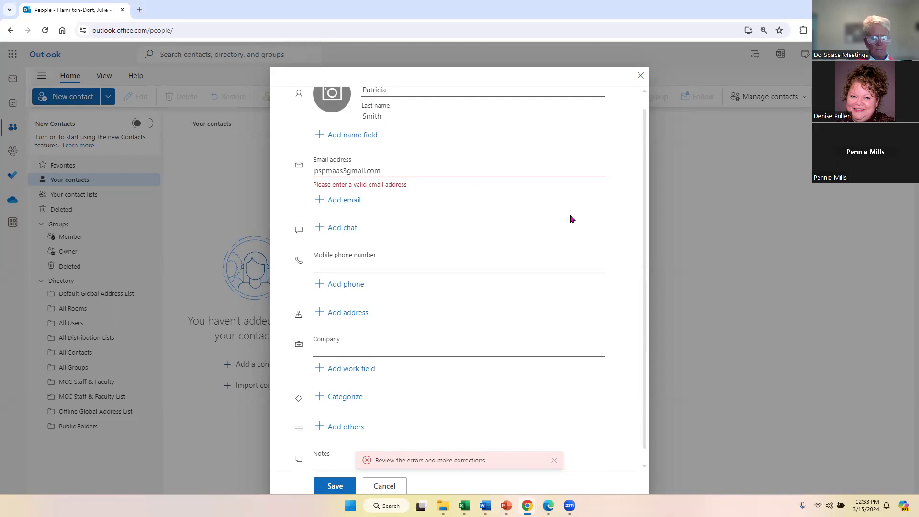
pyautogui.write('@')
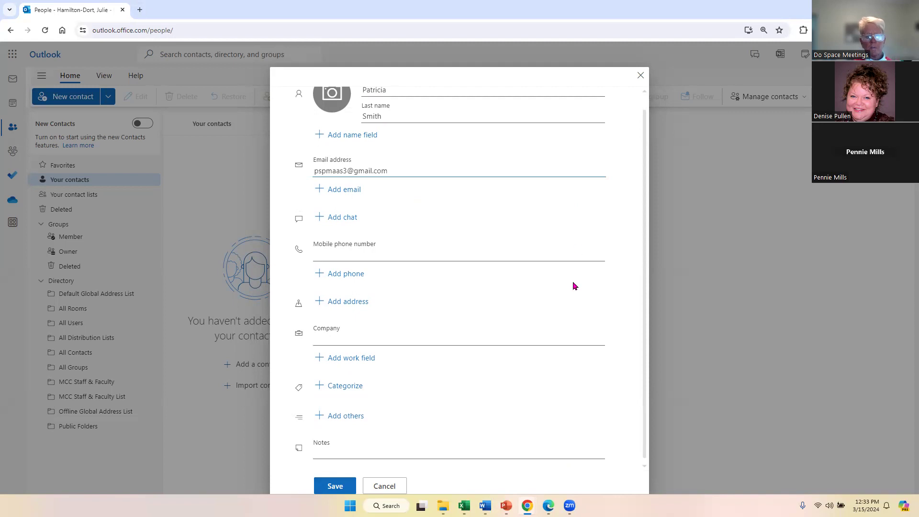
pyautogui.click(338, 491)
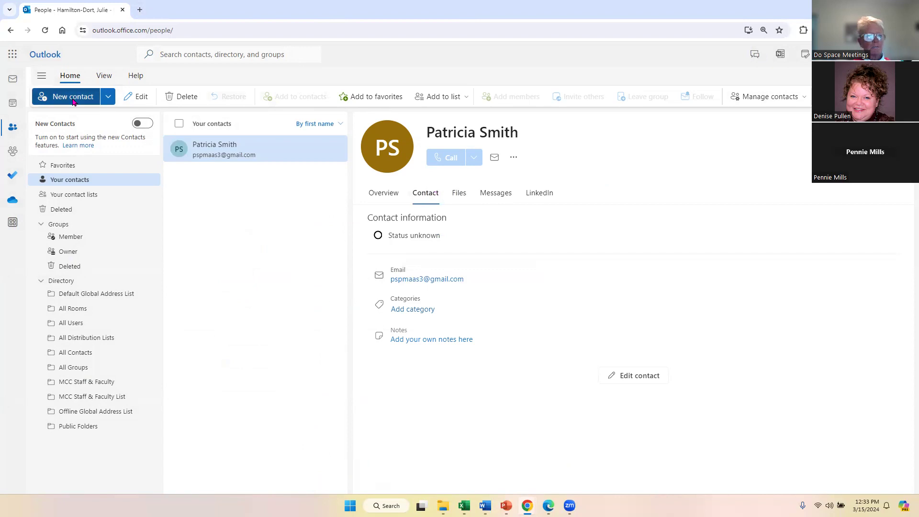
# Review the new-item and import-contacts options, then bring up the Outlook folder in File Explorer.
pyautogui.click(109, 96)
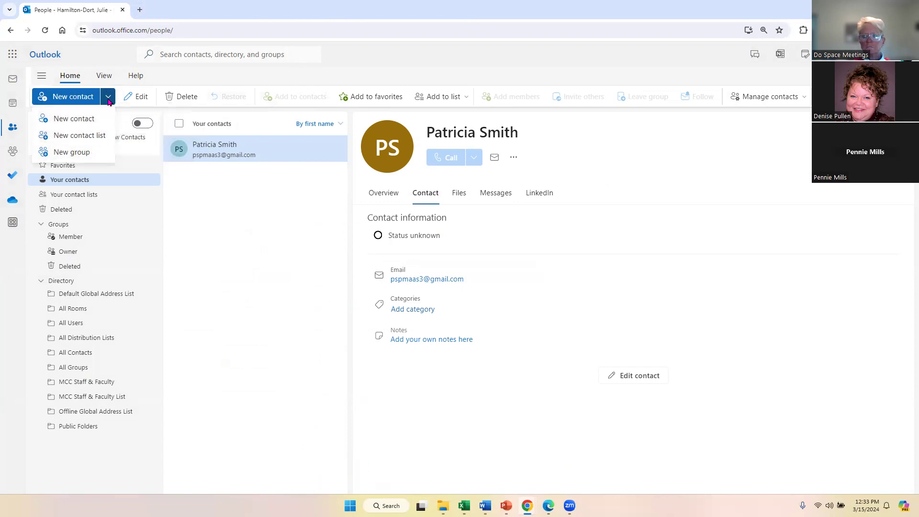
pyautogui.click(724, 73)
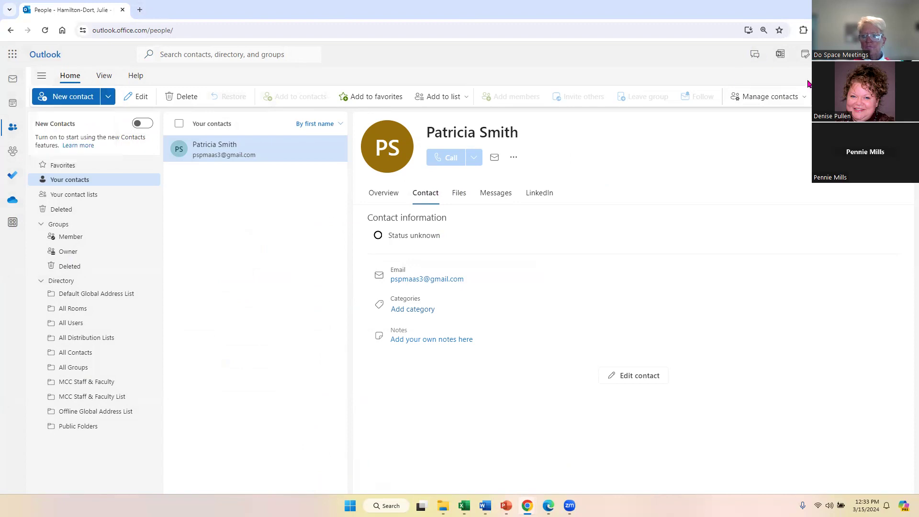
pyautogui.click(807, 99)
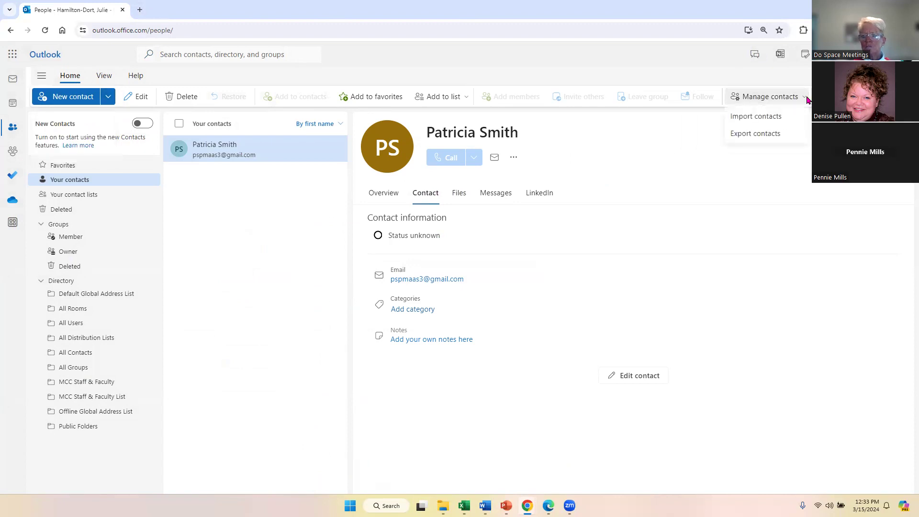
pyautogui.moveTo(776, 124)
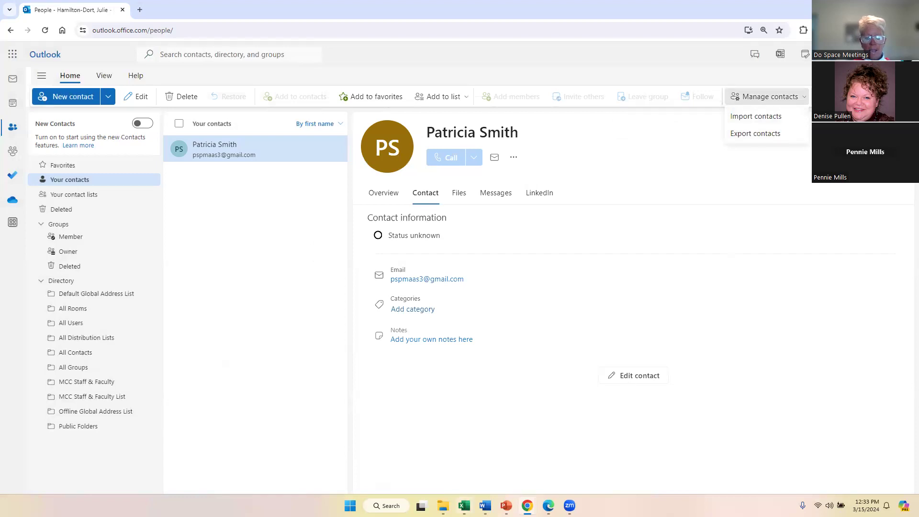
pyautogui.moveTo(464, 505)
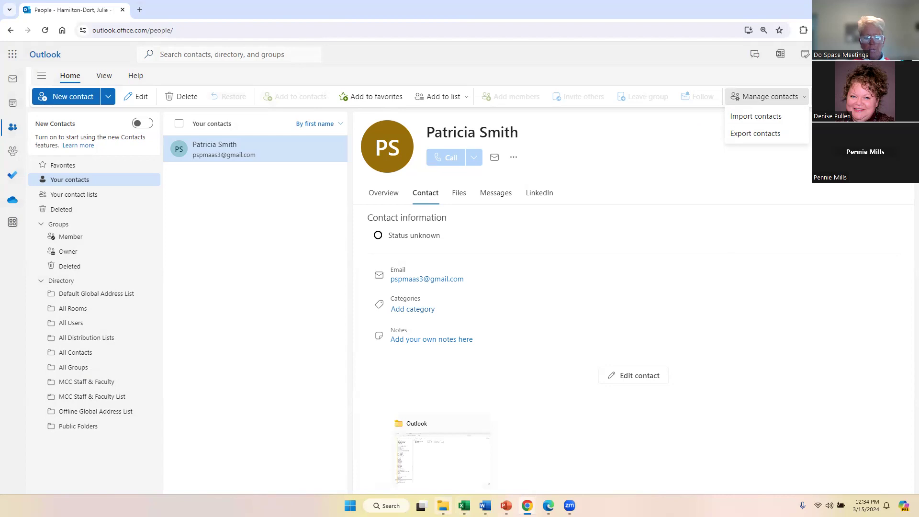
pyautogui.click(442, 454)
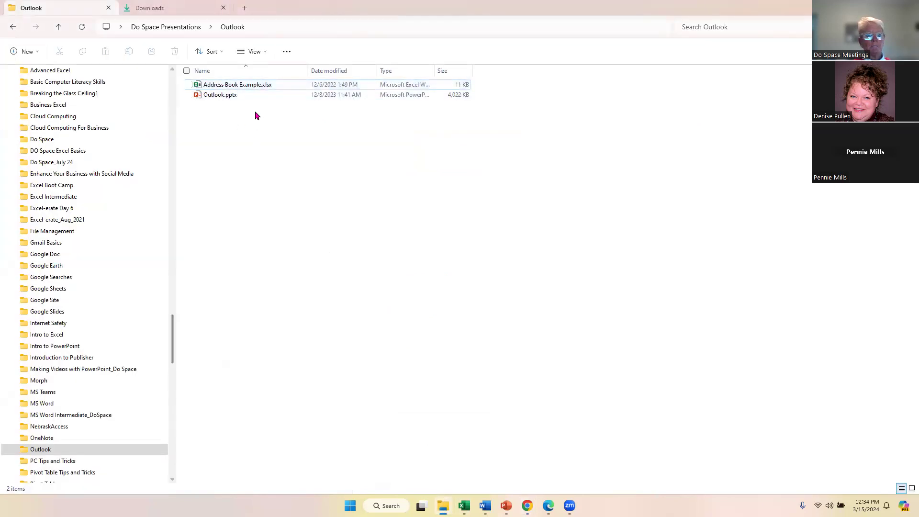
# Open Address Book Example.xlsx maximized in Excel, select column A and copy its formatting.
pyautogui.click(244, 84)
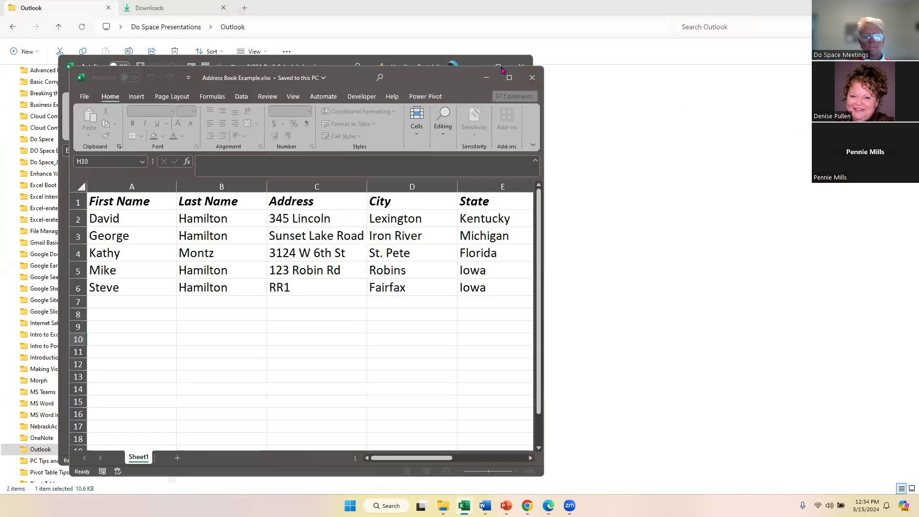
pyautogui.click(507, 77)
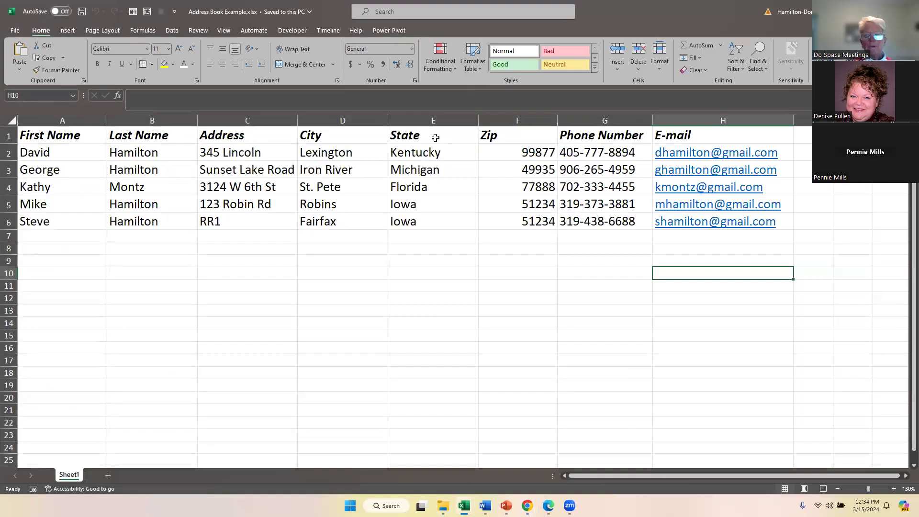
pyautogui.click(80, 137)
pyautogui.click(81, 120)
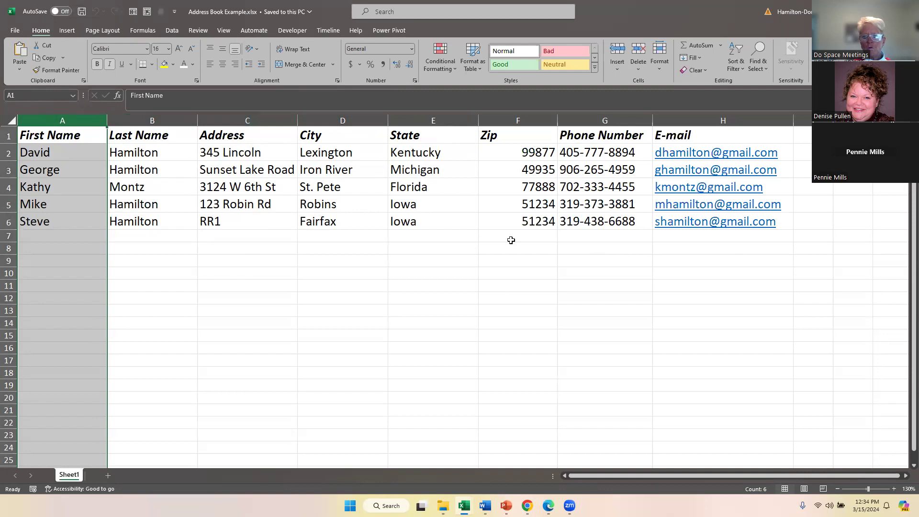
pyautogui.click(54, 70)
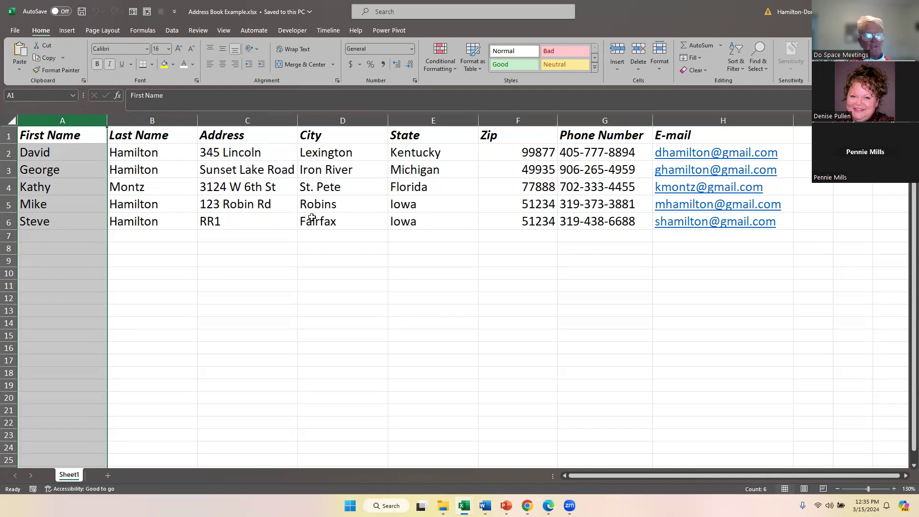
# Save a copy as Address Book Example.csv in CSV UTF-8 (Comma delimited) format.
pyautogui.click(14, 30)
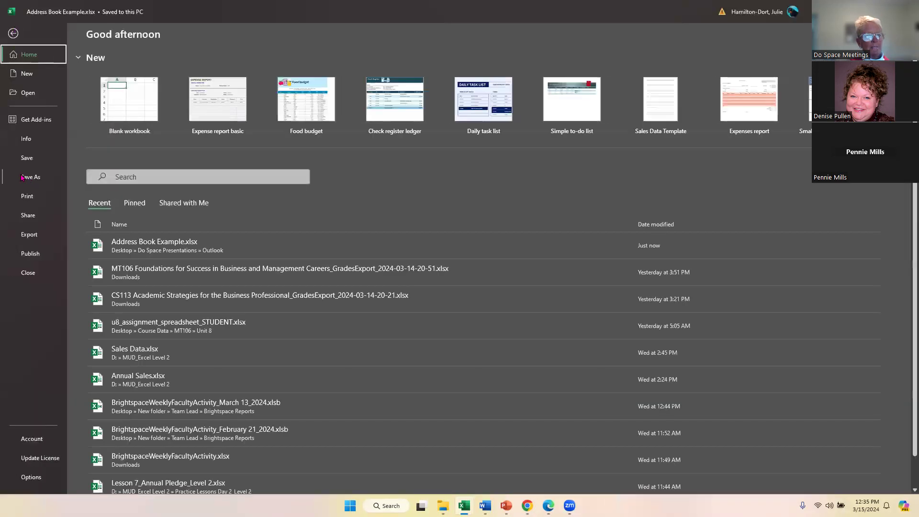
pyautogui.click(18, 177)
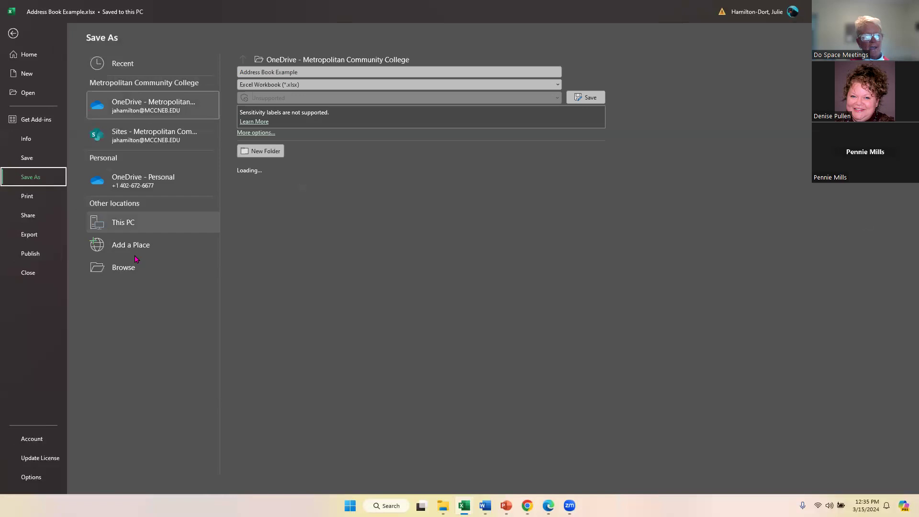
pyautogui.click(110, 271)
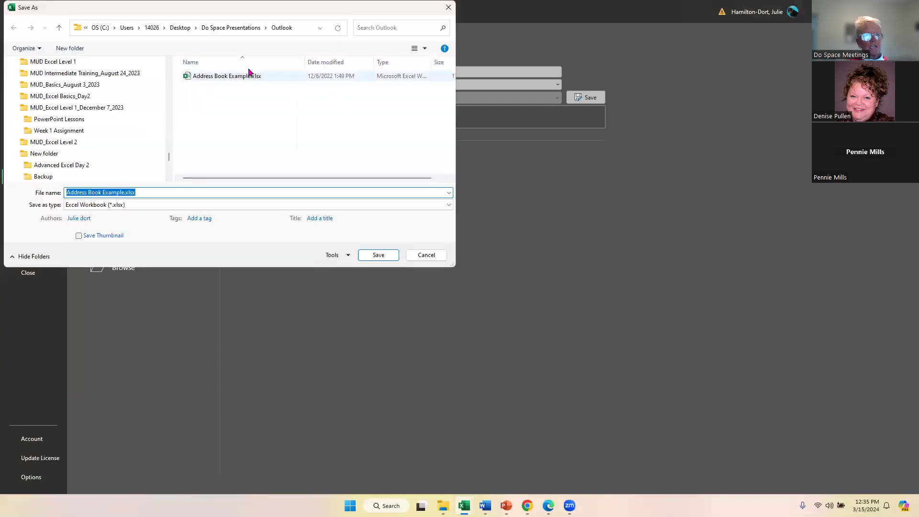
pyautogui.click(110, 205)
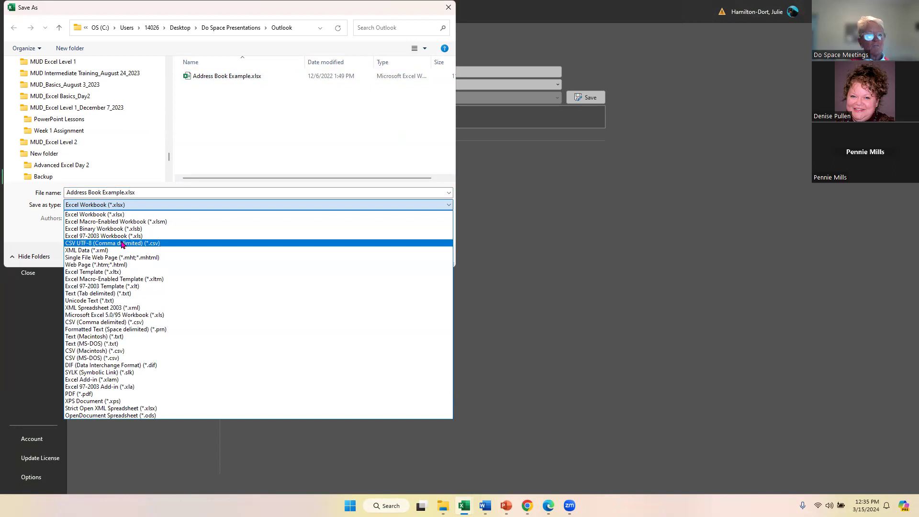
pyautogui.click(175, 243)
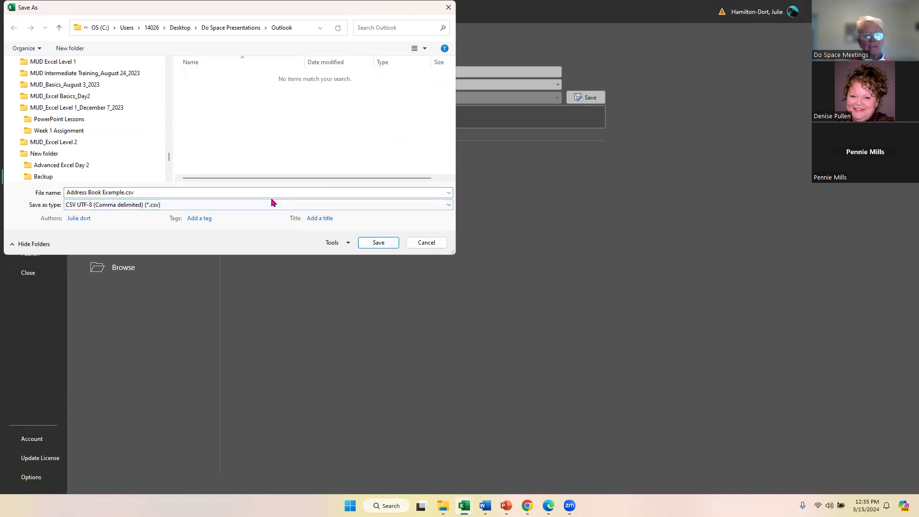
pyautogui.click(371, 244)
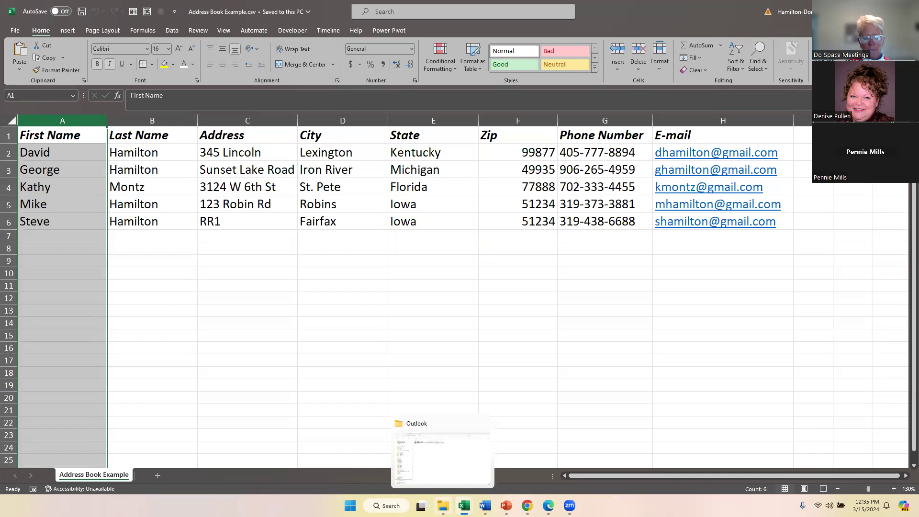
pyautogui.click(443, 500)
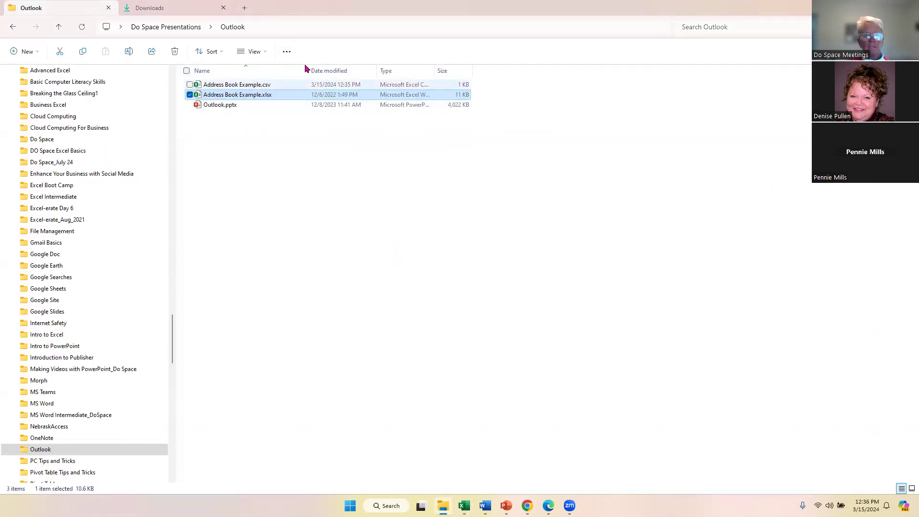
# Widen the Name column, close the 2402A draft schedule unsaved, and return to Outlook People.
pyautogui.moveTo(311, 70); pyautogui.dragTo(365, 70)
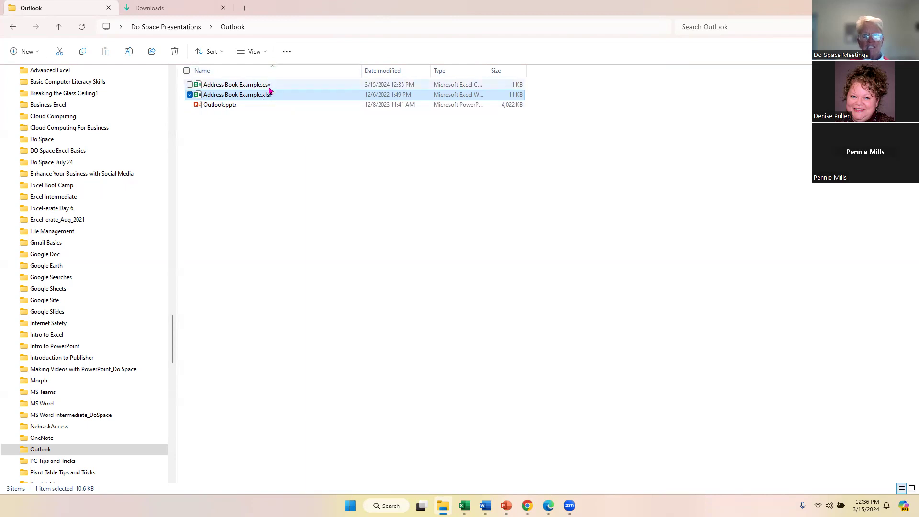
pyautogui.moveTo(464, 505)
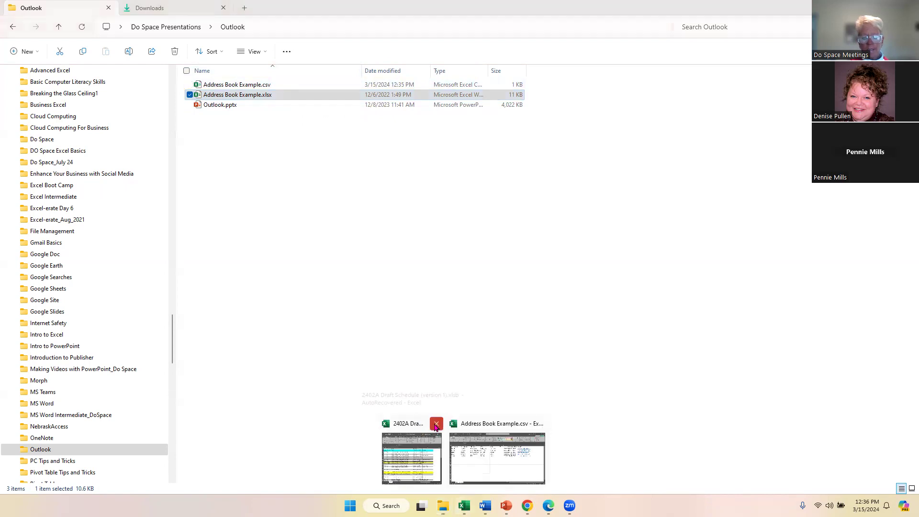
pyautogui.click(436, 423)
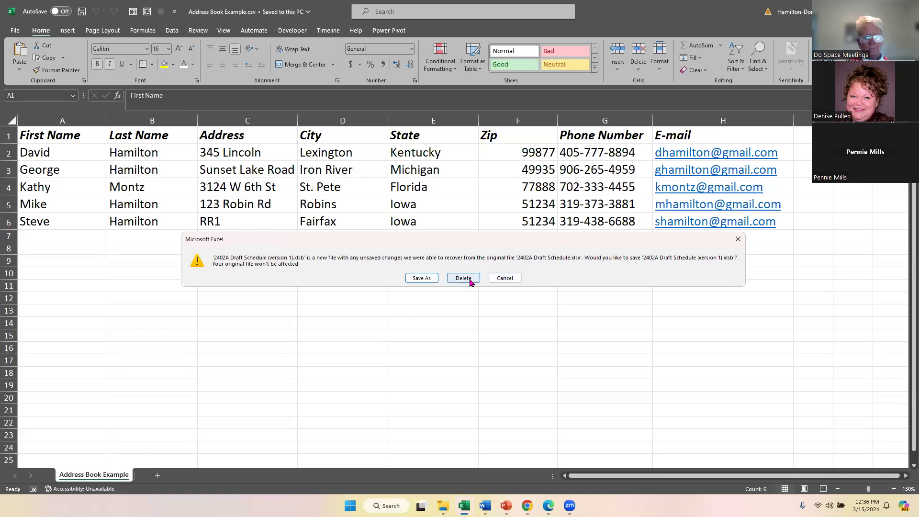
pyautogui.click(504, 278)
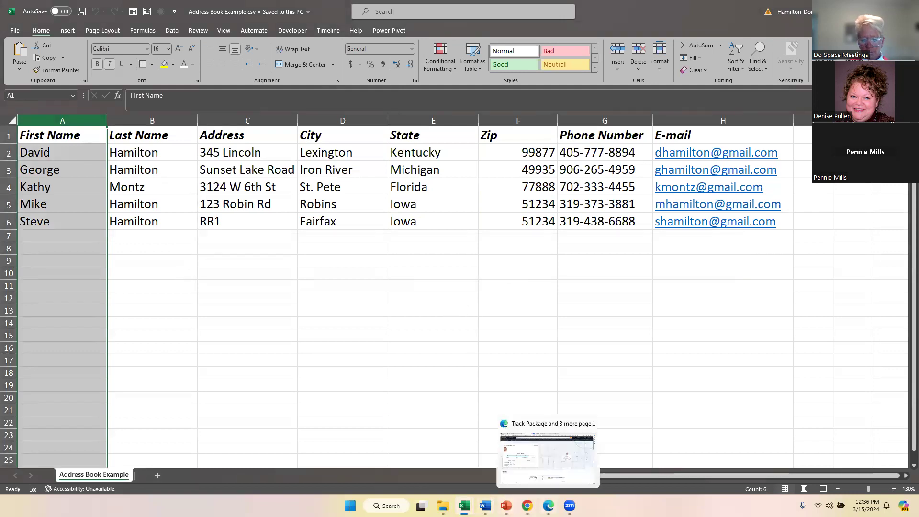
pyautogui.moveTo(527, 506)
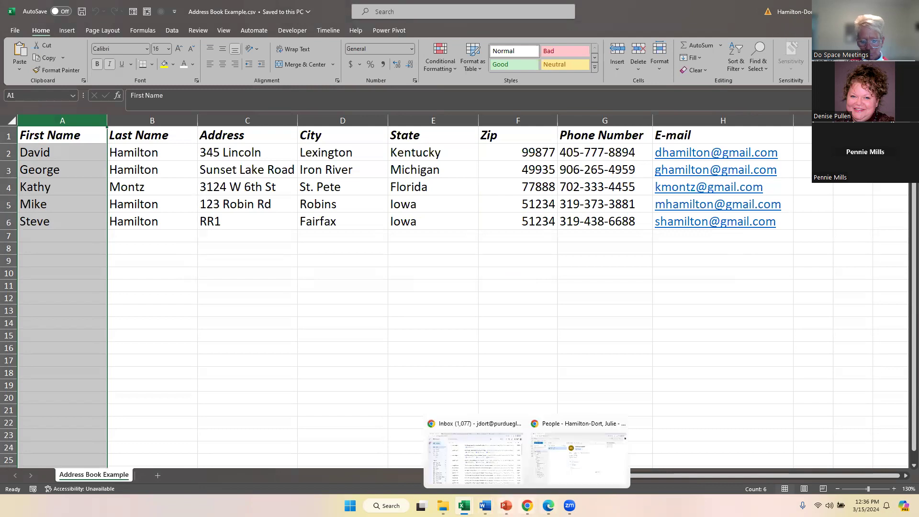
pyautogui.click(585, 459)
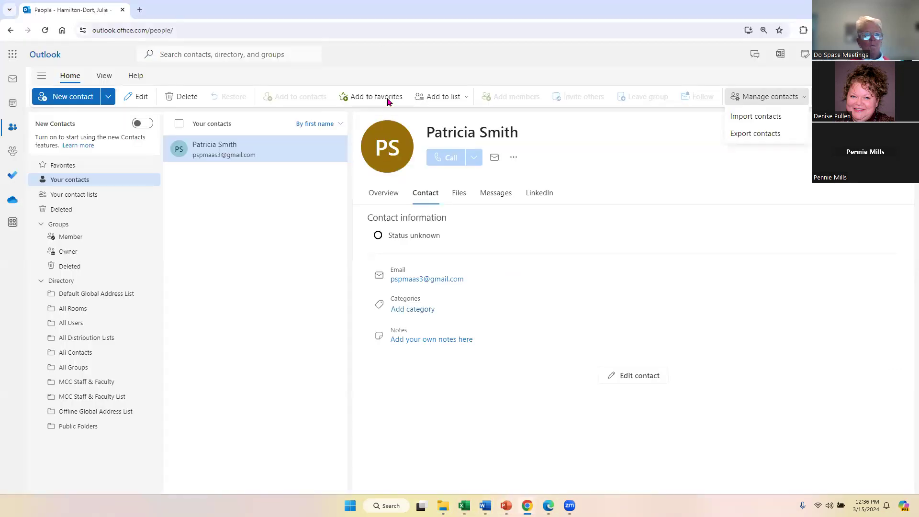
# Open Import contacts from Manage contacts and browse for a CSV file.
pyautogui.click(395, 36)
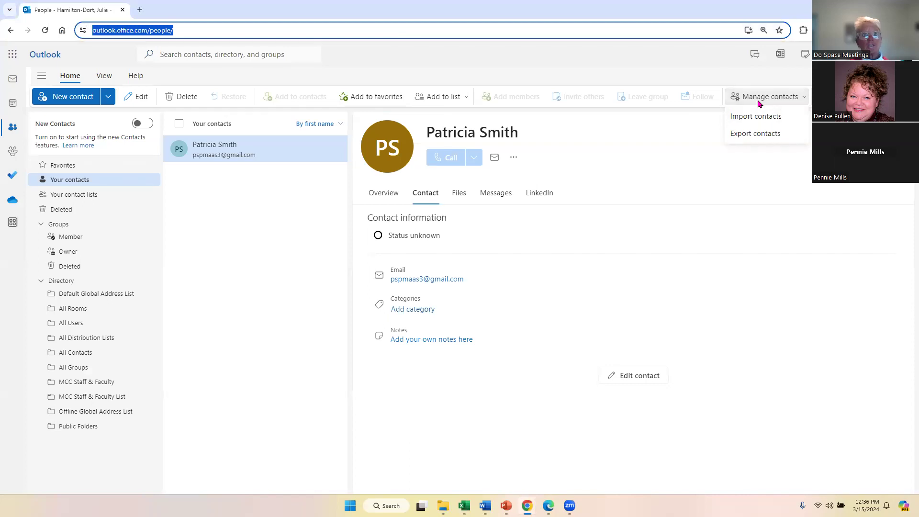
pyautogui.click(784, 120)
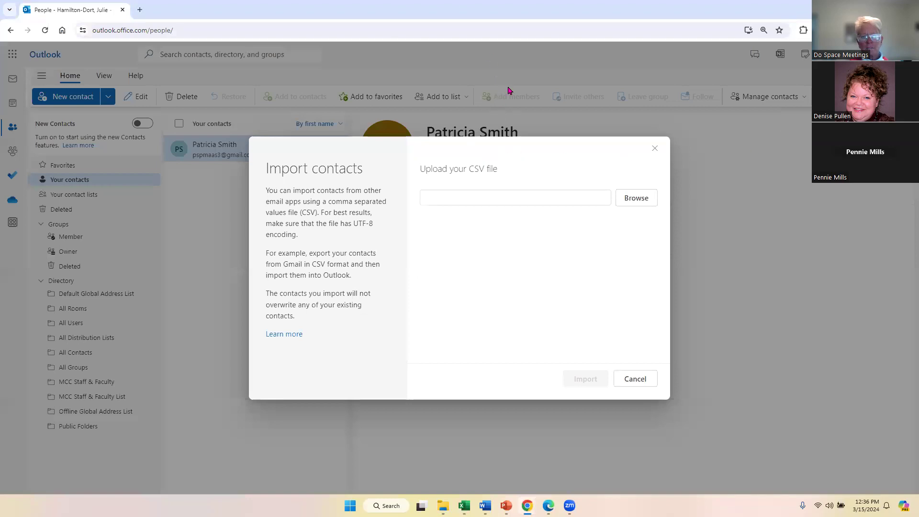
pyautogui.click(635, 197)
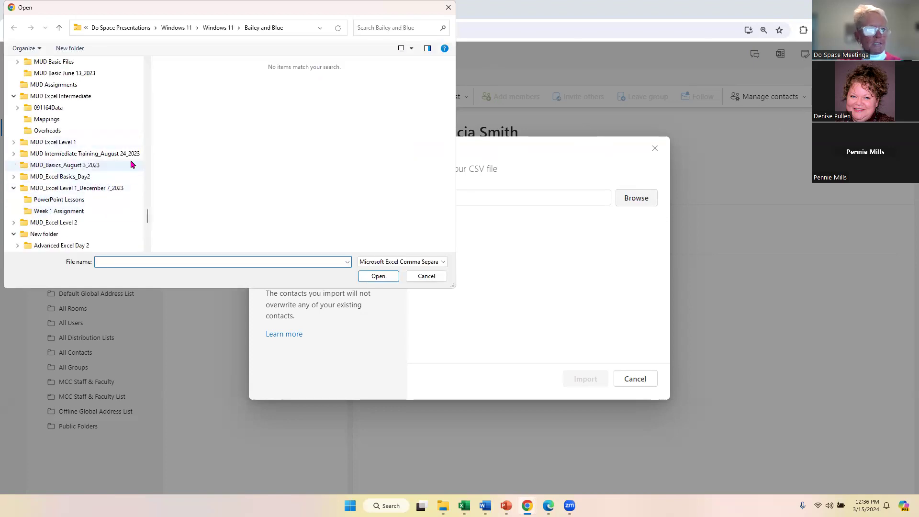
# Select Address Book Example.csv from Desktop > Do Space Presentations > Outlook.
pyautogui.moveTo(148, 224); pyautogui.dragTo(165, 82)
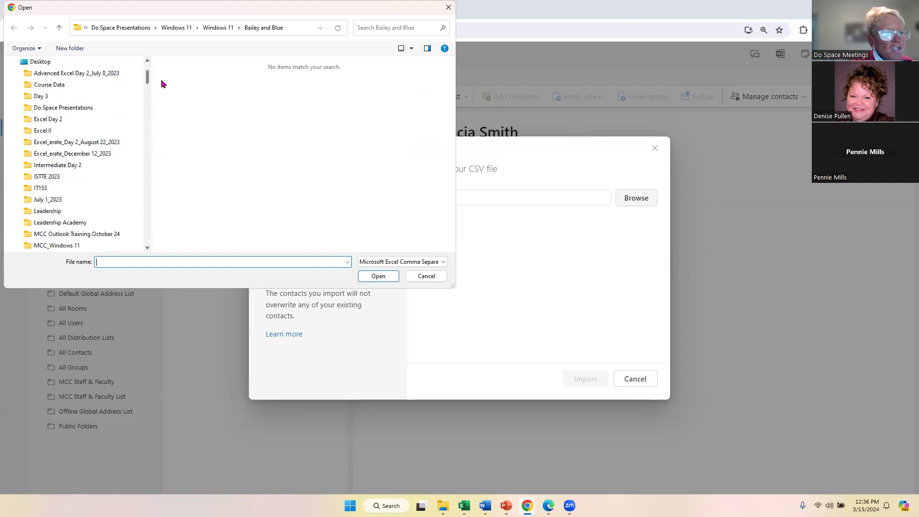
pyautogui.click(96, 108)
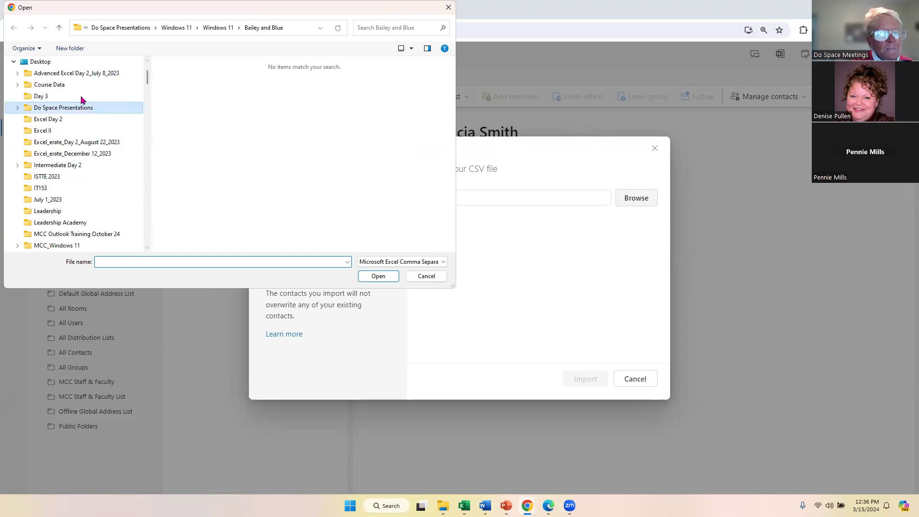
pyautogui.scroll(4, 298, 150)
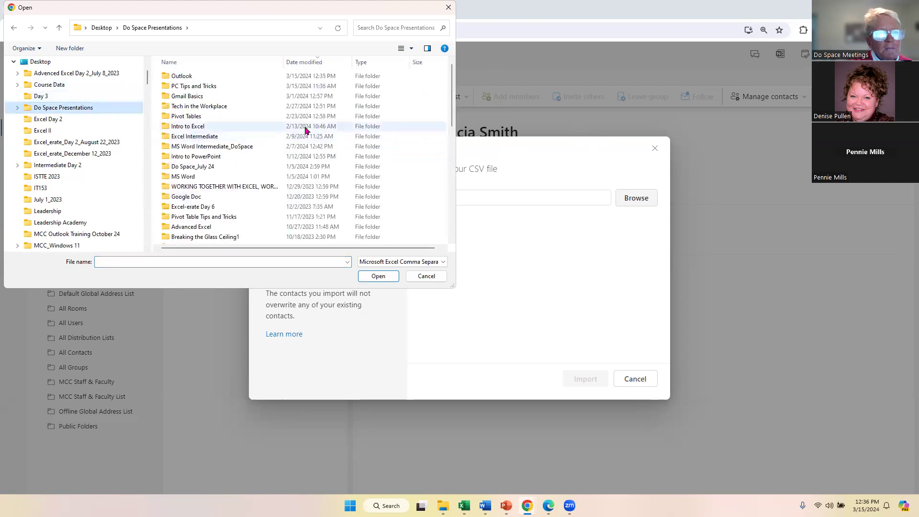
pyautogui.click(235, 79)
pyautogui.doubleClick(233, 77)
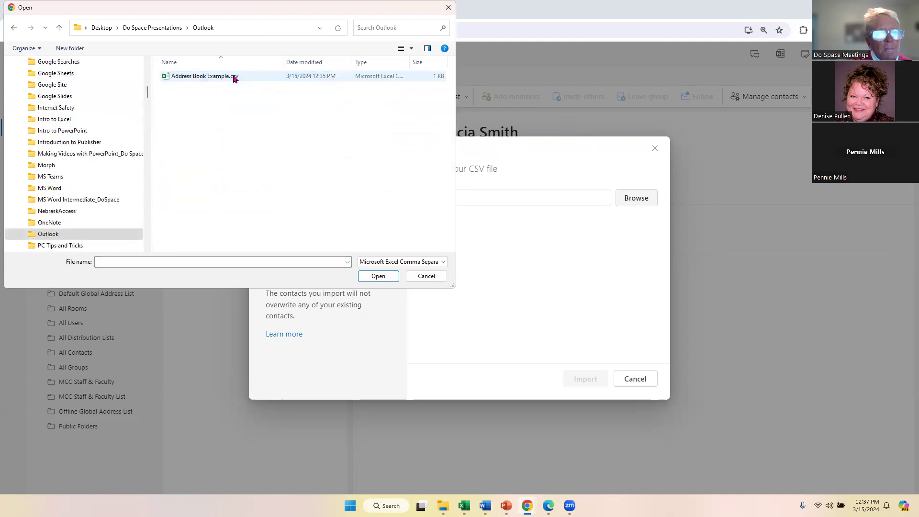
pyautogui.click(208, 81)
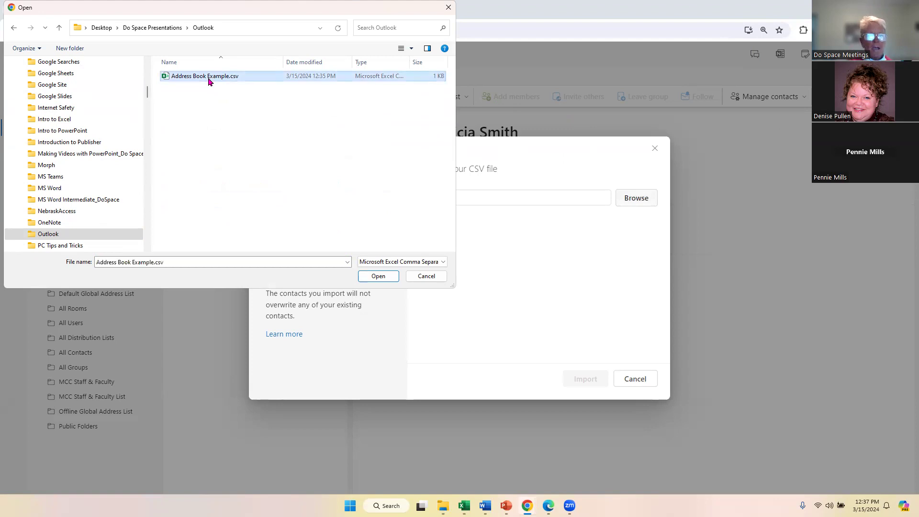
pyautogui.click(378, 276)
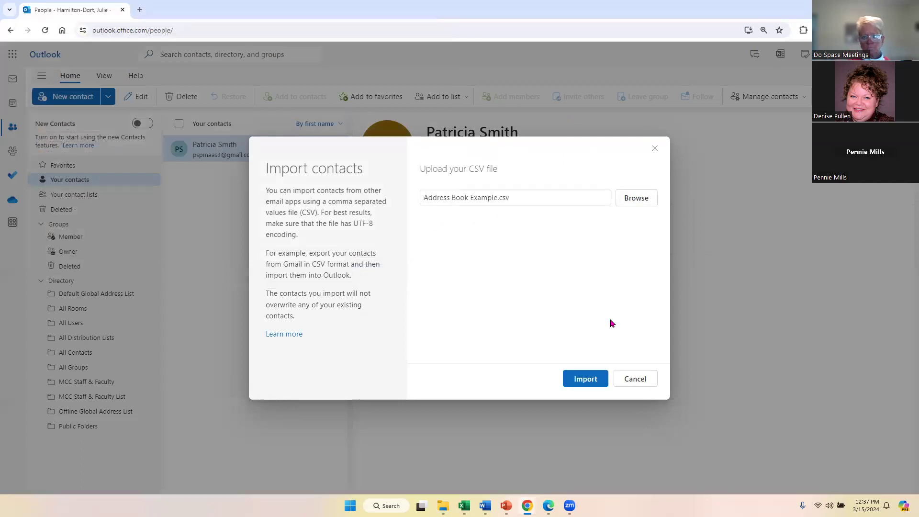
# Import the five contacts from Address Book Example.csv, then return to the Inbox.
pyautogui.click(592, 378)
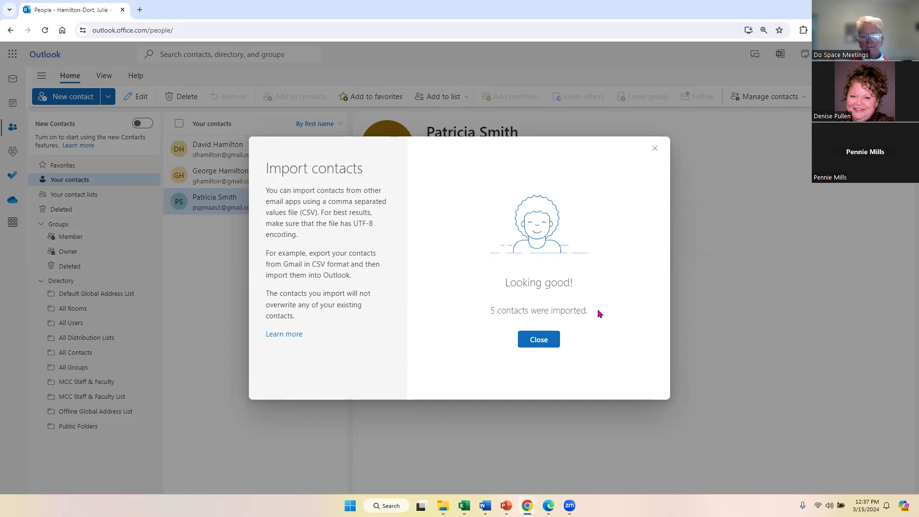
pyautogui.click(542, 350)
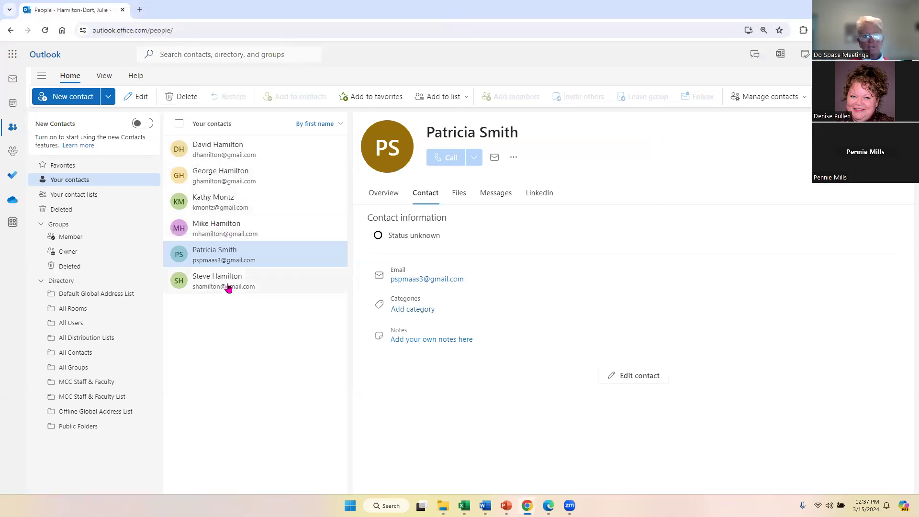
pyautogui.click(13, 86)
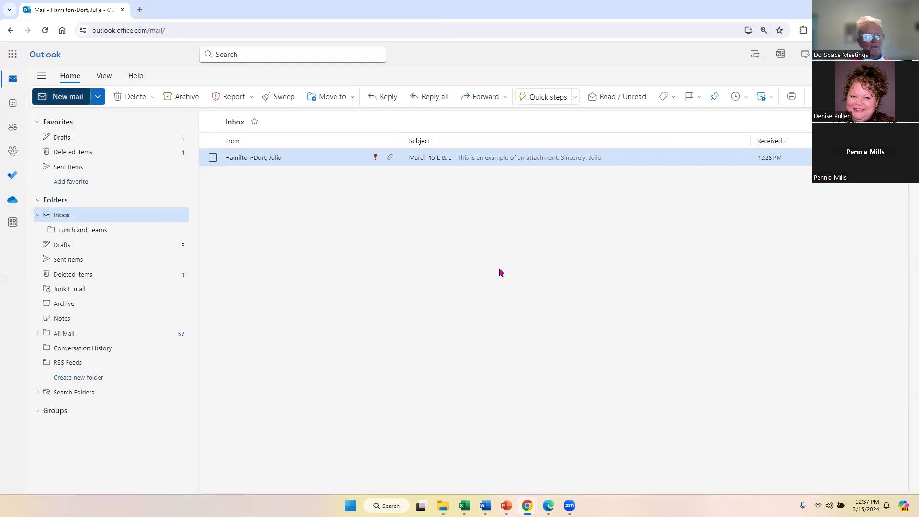
# Start a new message with 'david' in the To line, checking the contacts page.
pyautogui.press('n')
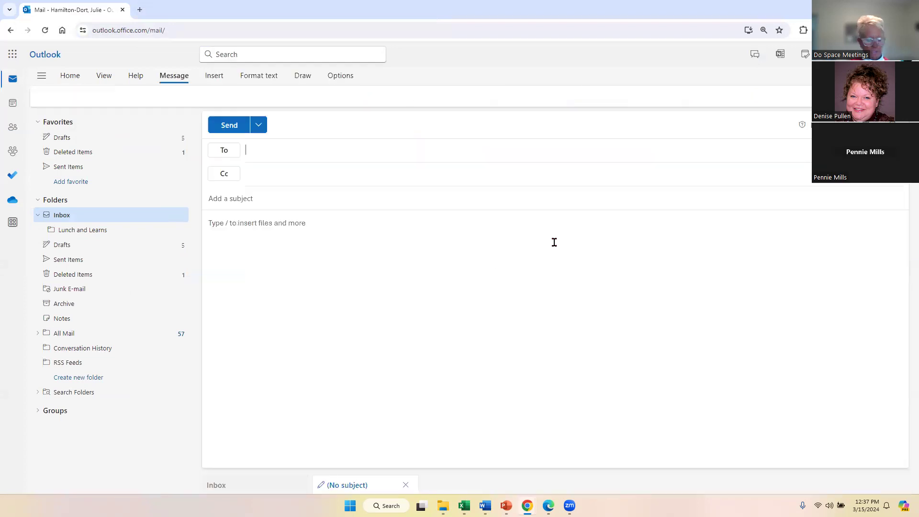
pyautogui.write('david')
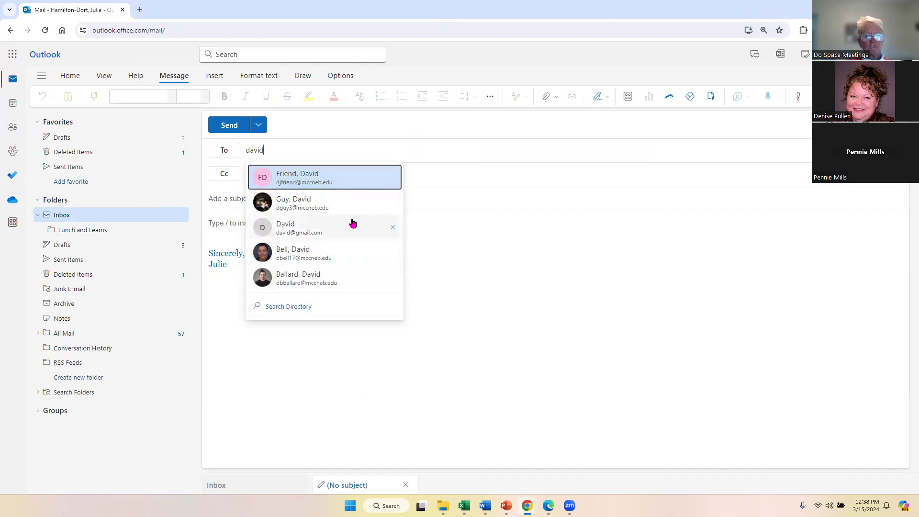
pyautogui.click(17, 130)
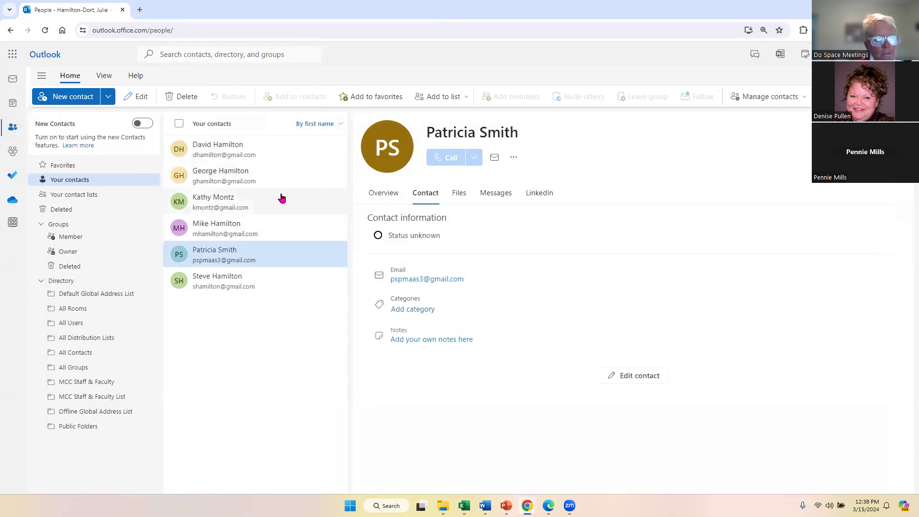
pyautogui.click(13, 79)
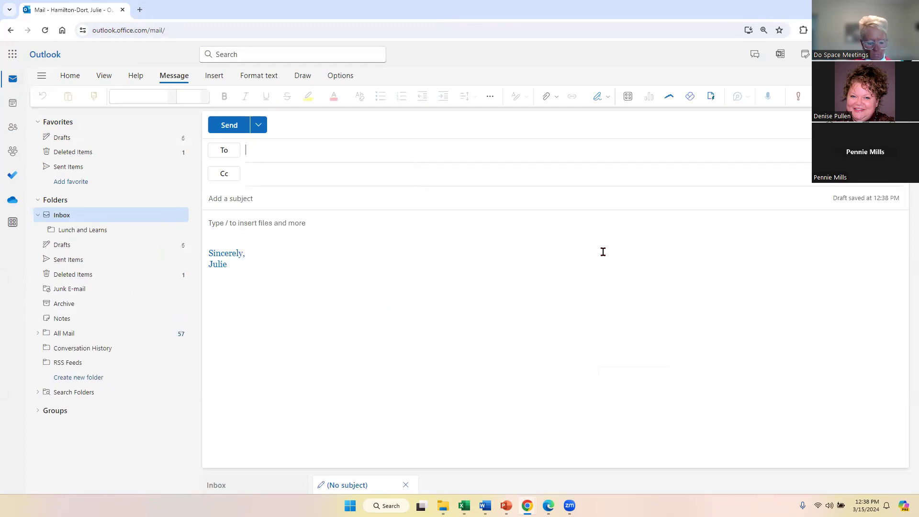
# Type 'm' in To, add the suggested imported contact, remove it, and return to People.
pyautogui.write('m')
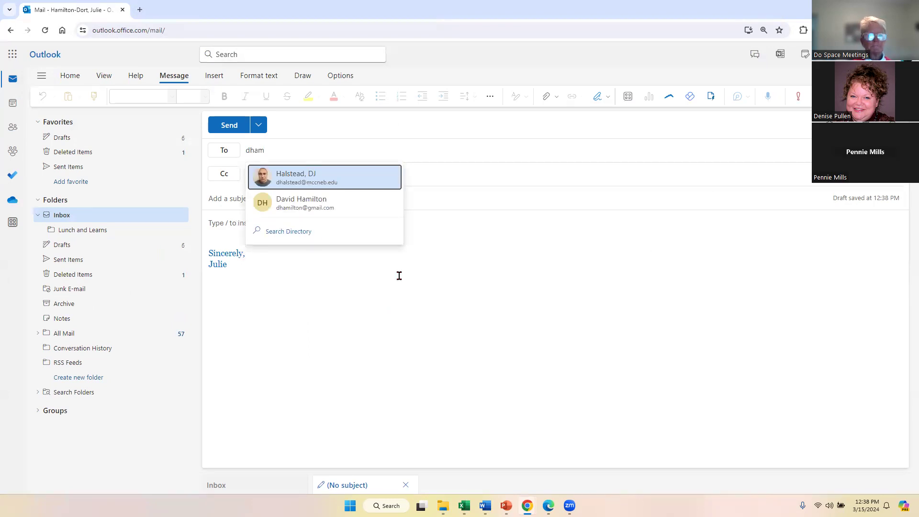
pyautogui.click(285, 212)
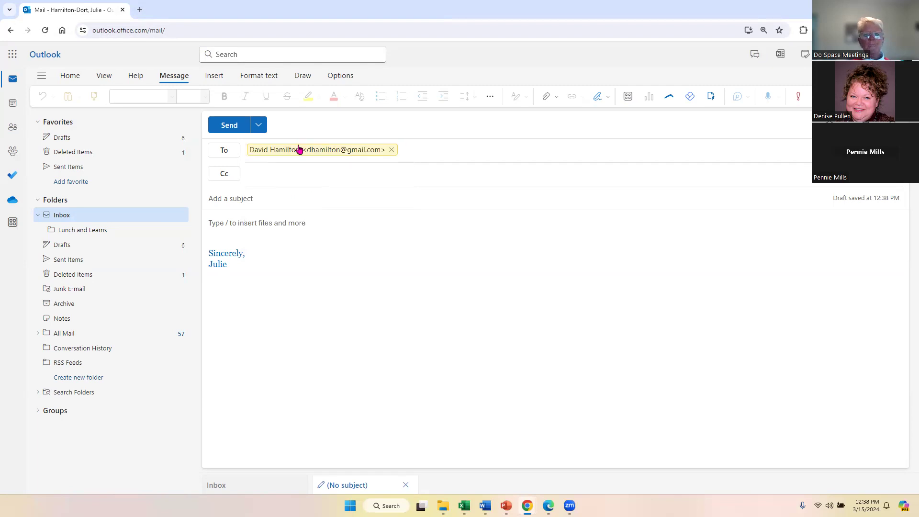
pyautogui.click(391, 150)
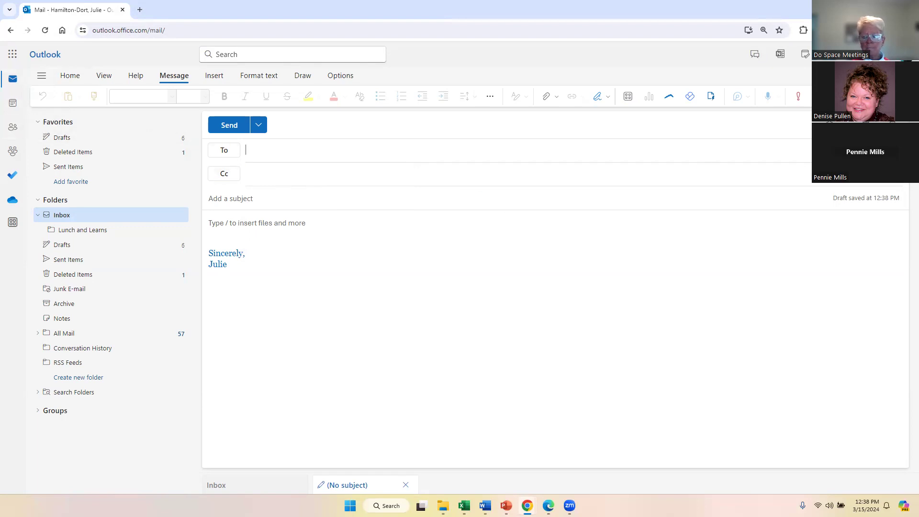
pyautogui.click(11, 128)
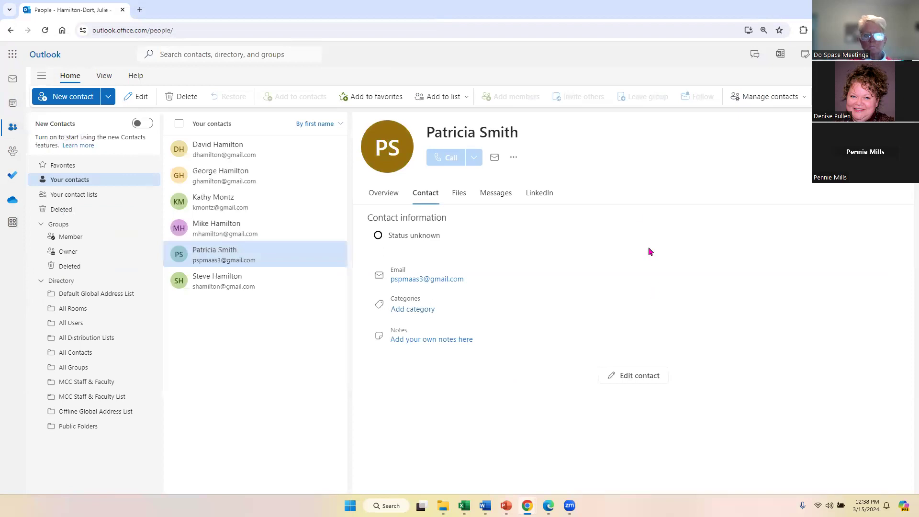
pyautogui.click(467, 103)
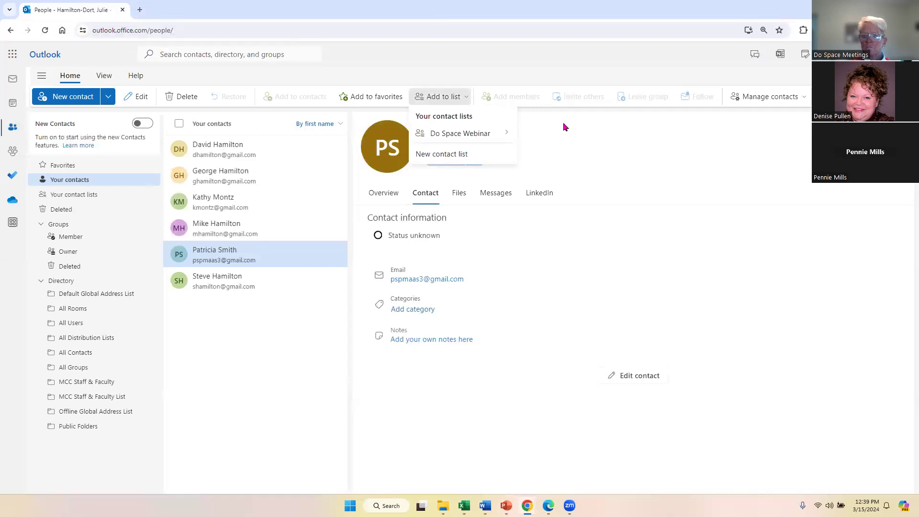
pyautogui.moveTo(492, 134)
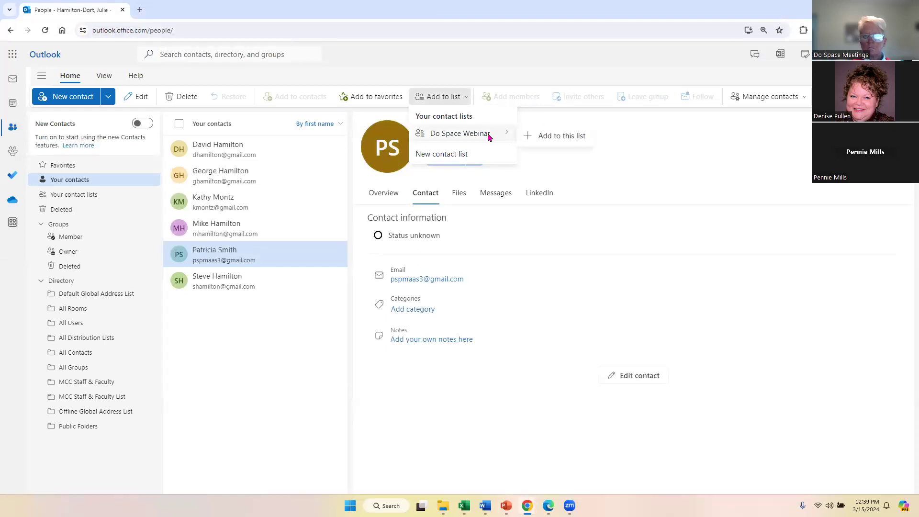
pyautogui.click(679, 138)
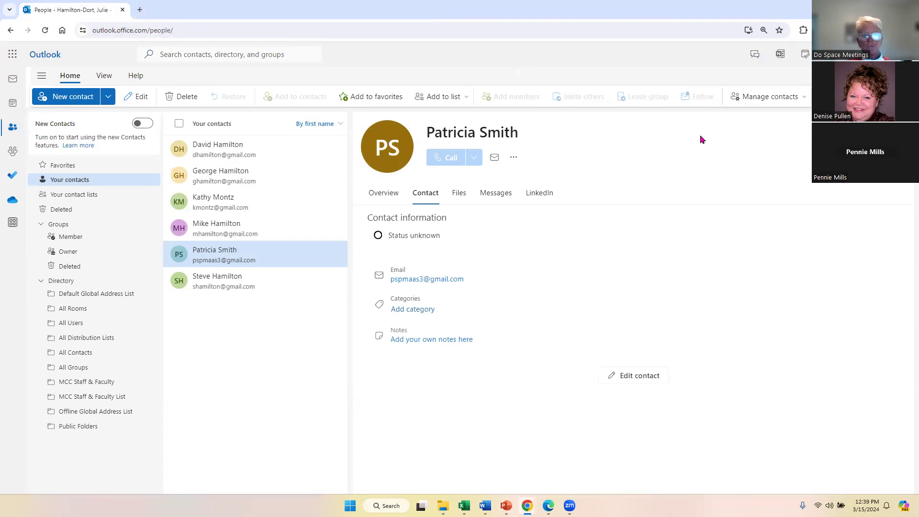
pyautogui.click(806, 98)
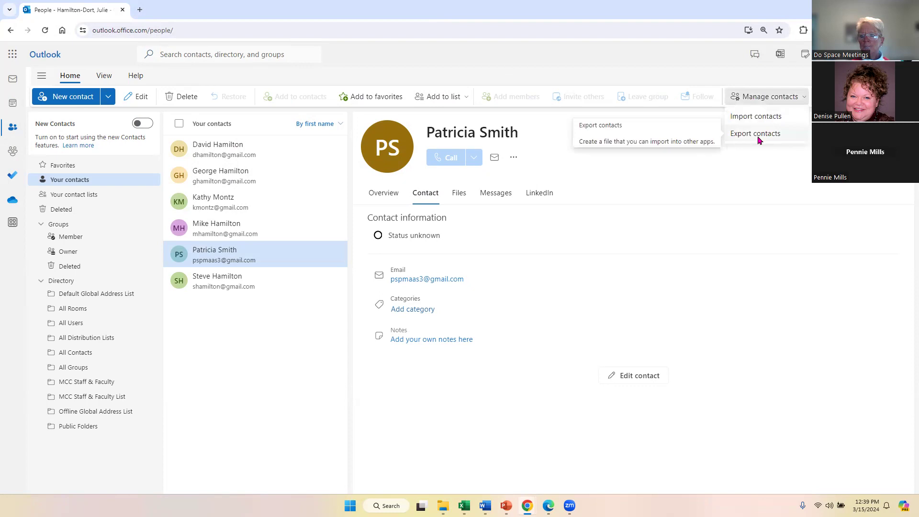
# Export all contacts to contacts.csv and view the file in Excel.
pyautogui.click(756, 135)
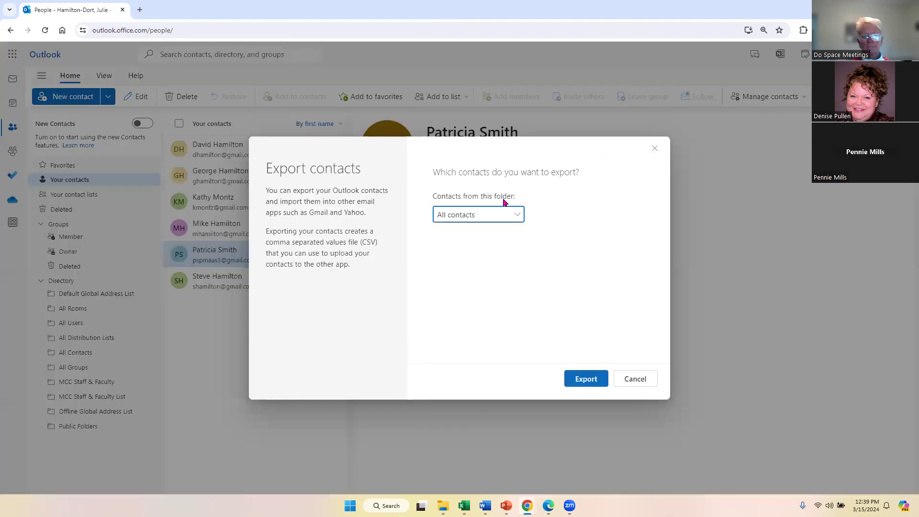
pyautogui.click(575, 385)
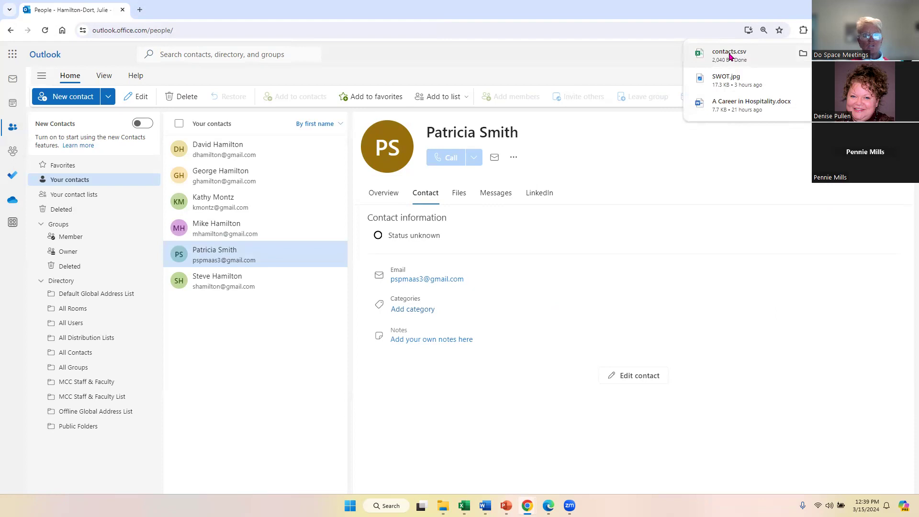
pyautogui.hotkey('alt', 'Tab')
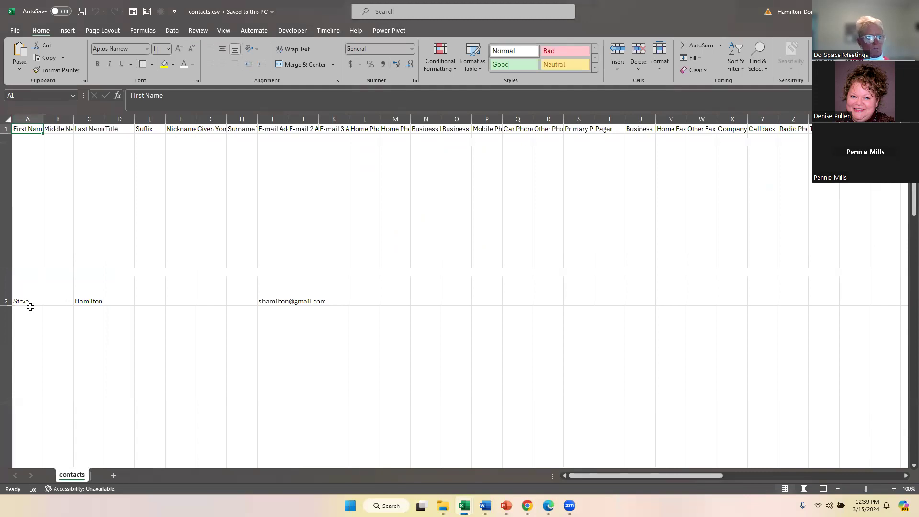
# Select all cells in contacts.csv and scroll through the exported contact data.
pyautogui.click(5, 119)
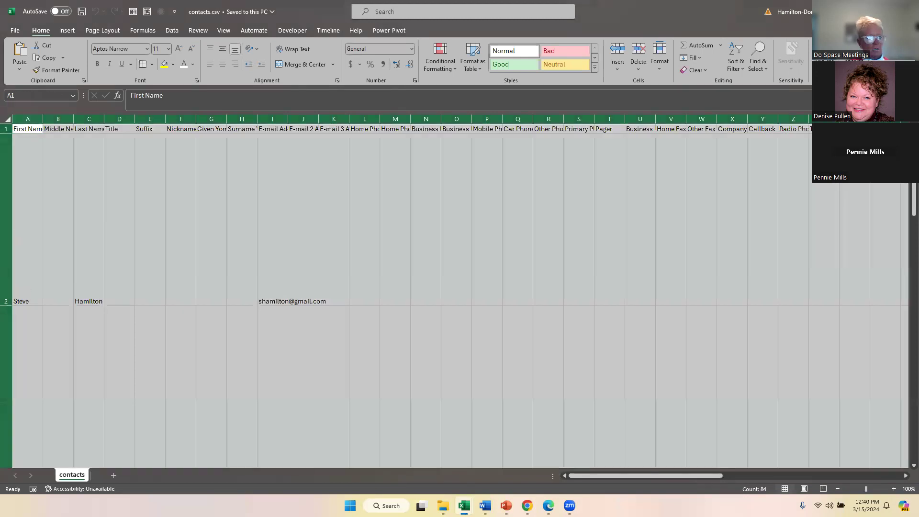
pyautogui.click(10, 305)
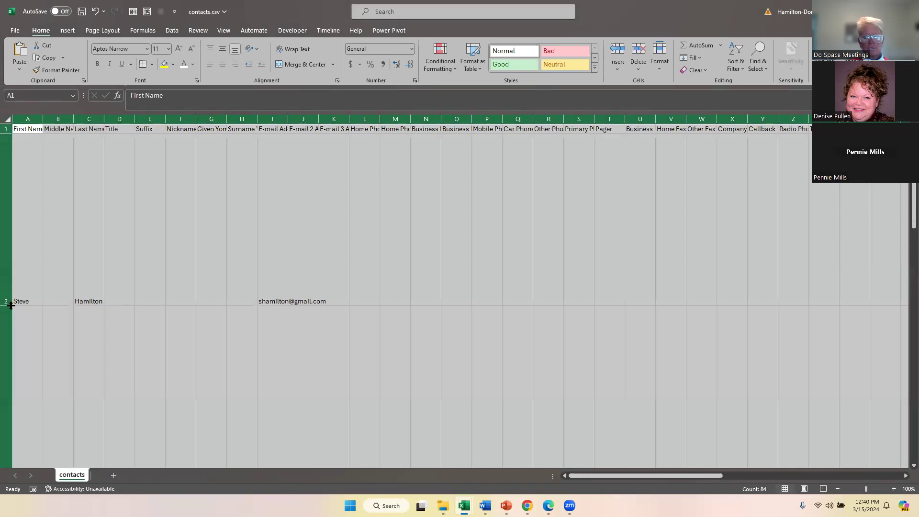
pyautogui.moveTo(615, 472); pyautogui.dragTo(794, 474)
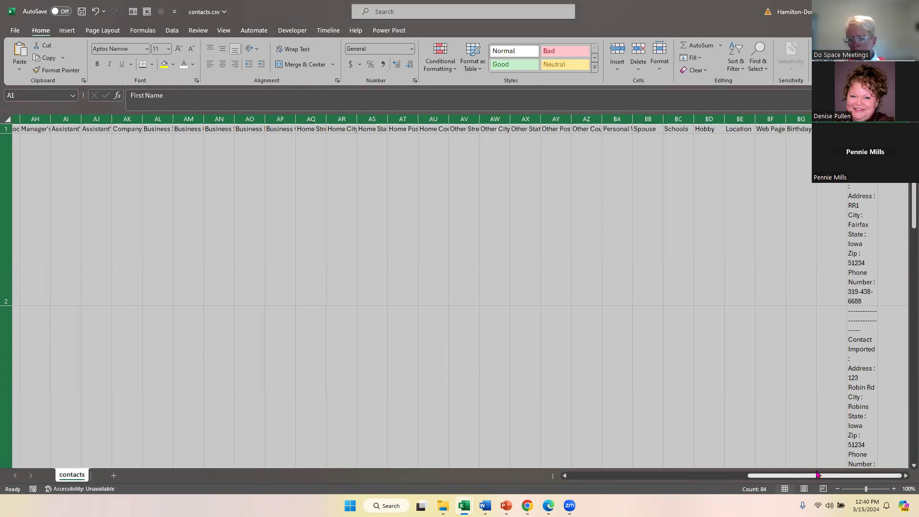
pyautogui.scroll(-2, 339, 258)
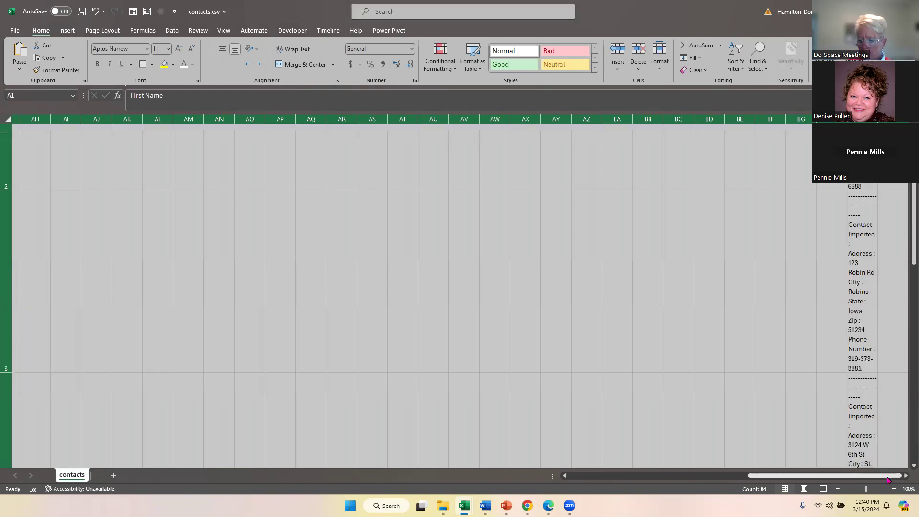
pyautogui.hscroll(-10, 386, 361)
pyautogui.scroll(-3, 328, 228)
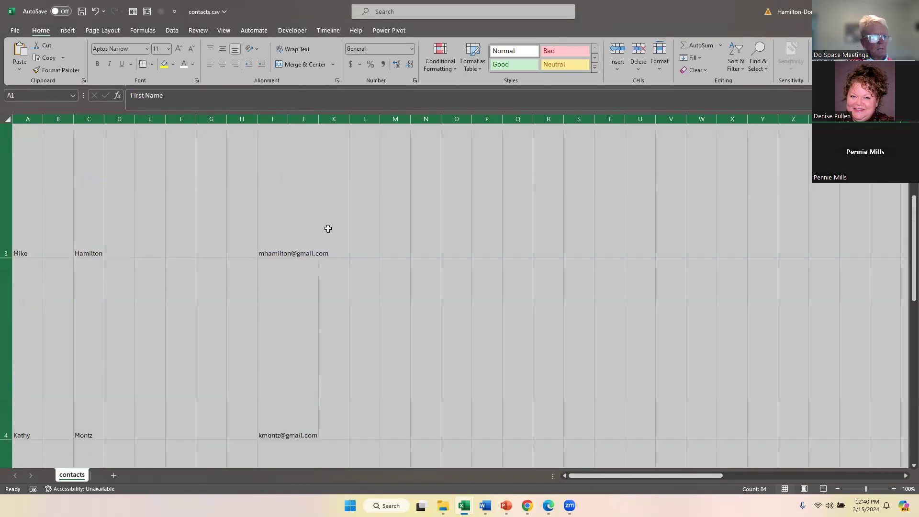
pyautogui.scroll(-5, 332, 225)
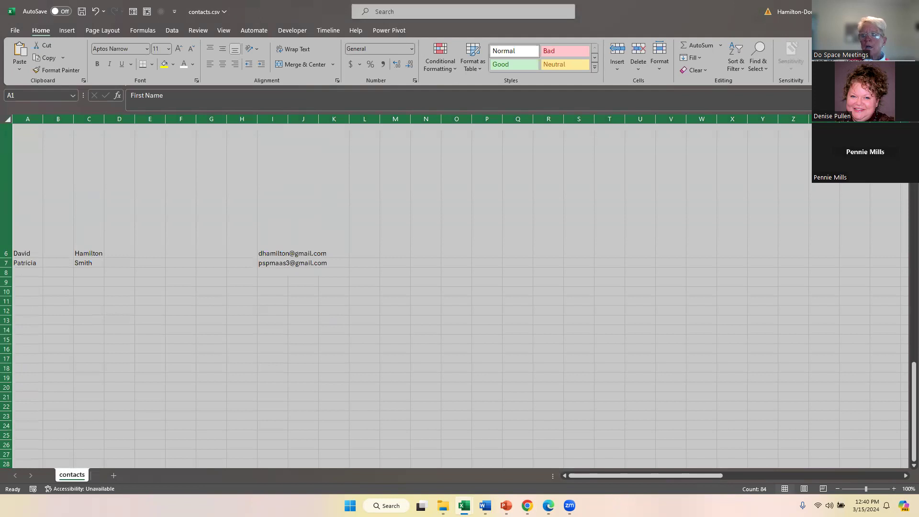
# Close contacts.csv without saving and return to the Outlook People page.
pyautogui.click(908, 11)
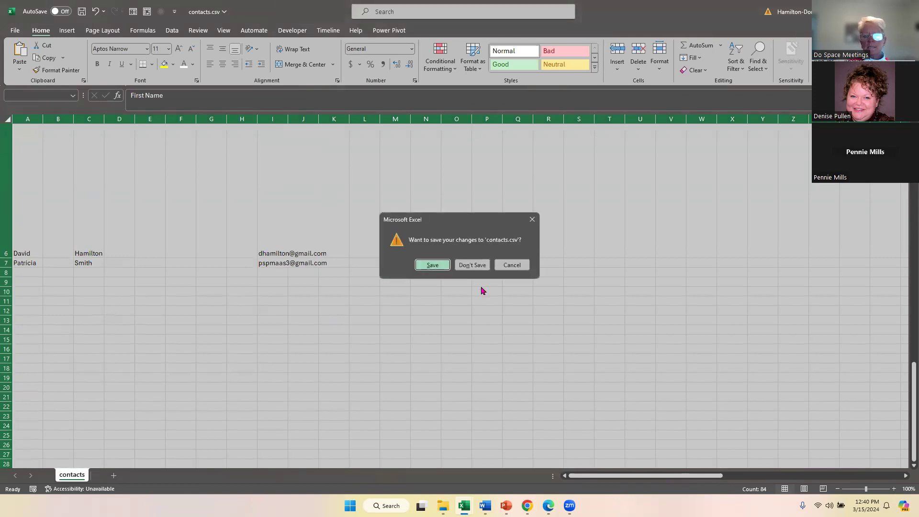
pyautogui.click(479, 266)
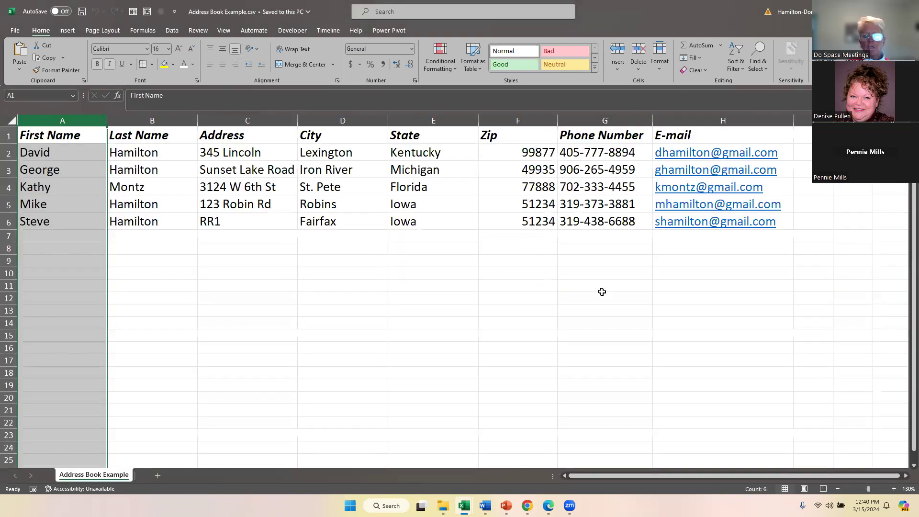
pyautogui.moveTo(526, 505)
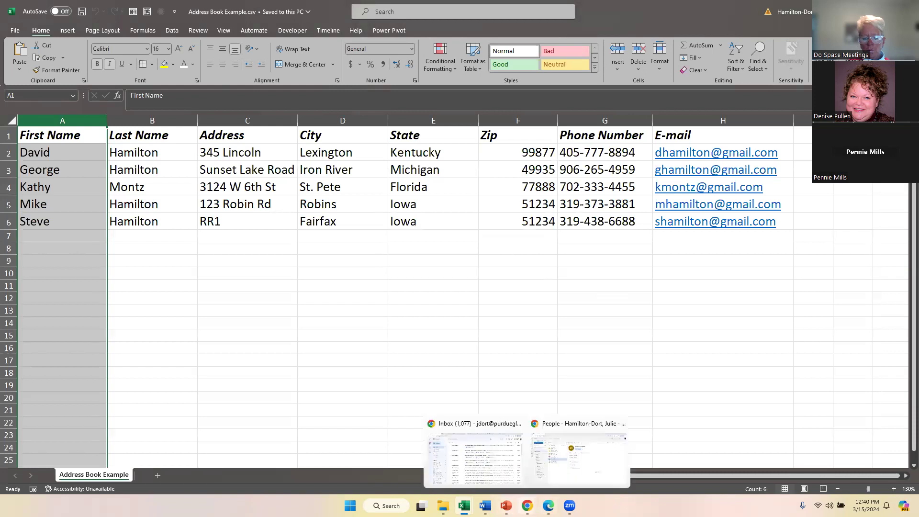
pyautogui.click(586, 475)
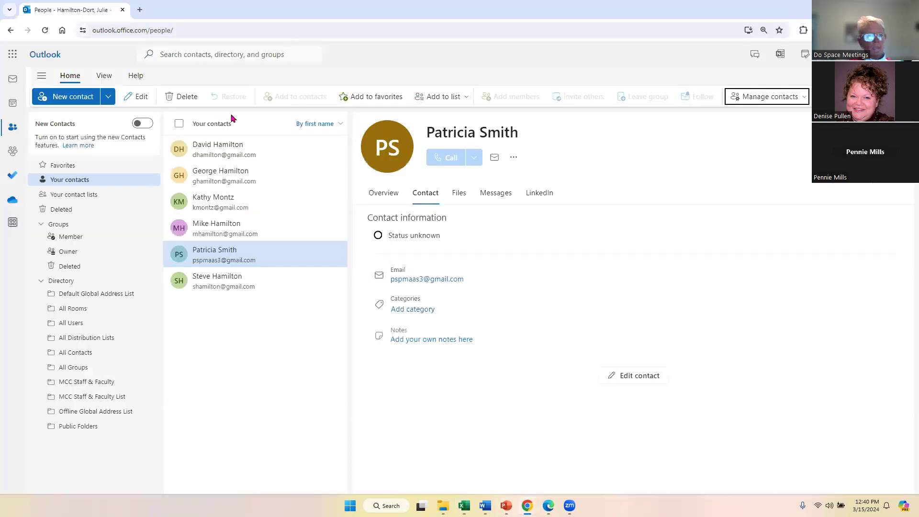
pyautogui.click(107, 98)
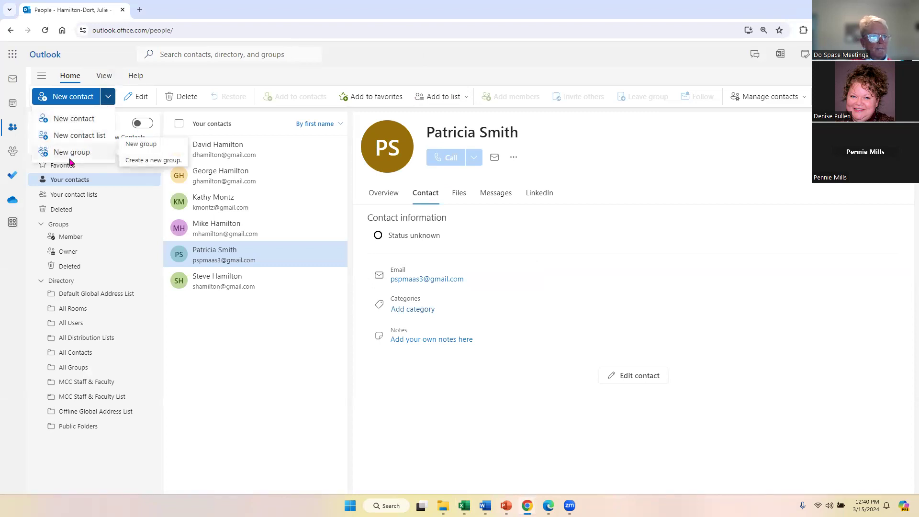
pyautogui.click(69, 158)
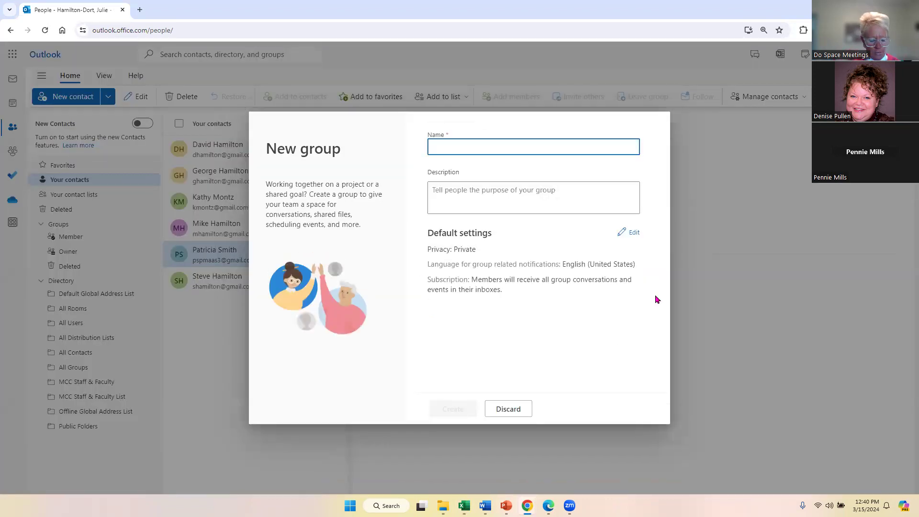
pyautogui.write('Lunch')
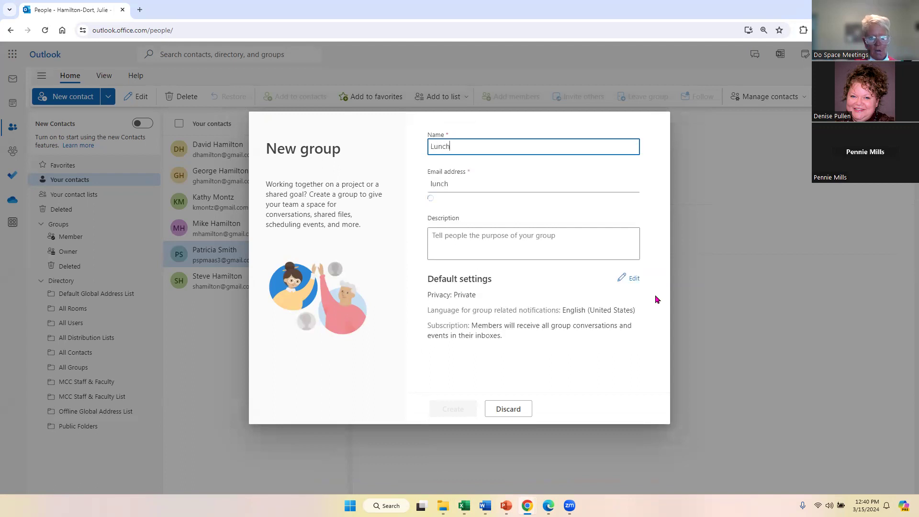
pyautogui.write(' and Lear')
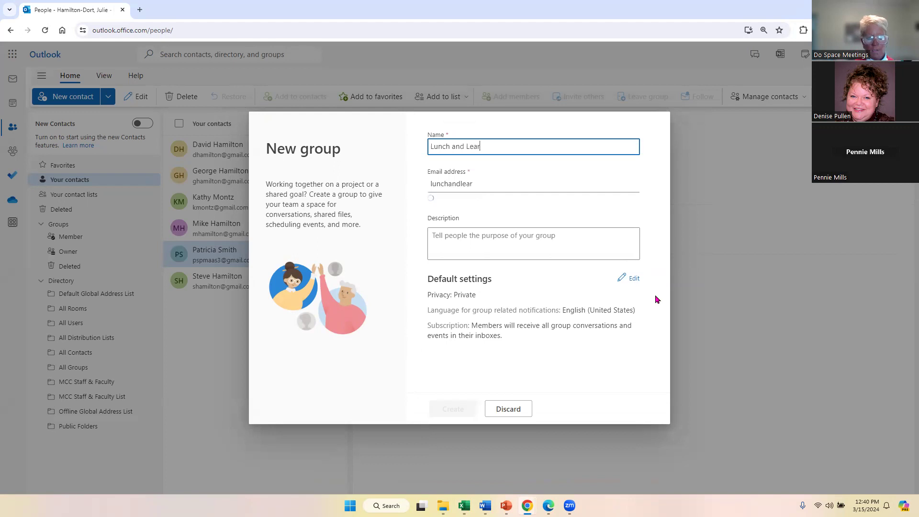
pyautogui.write('n Example')
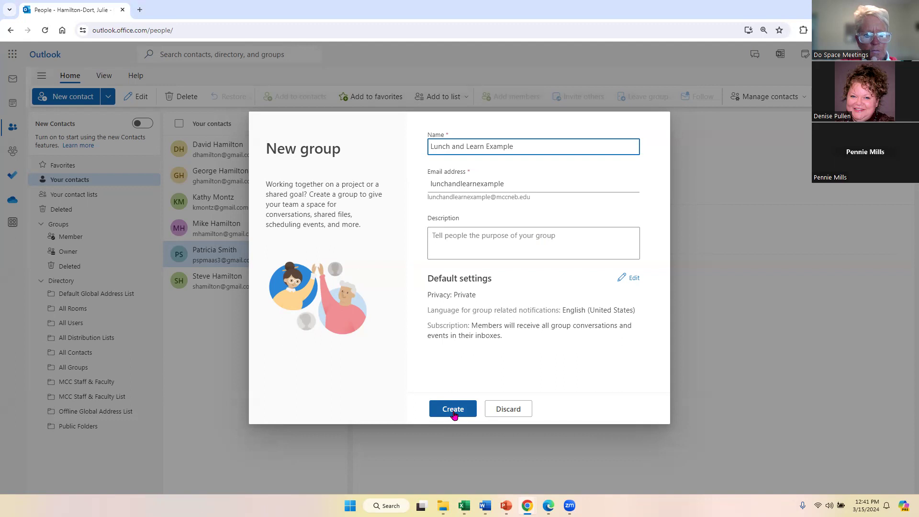
pyautogui.click(509, 414)
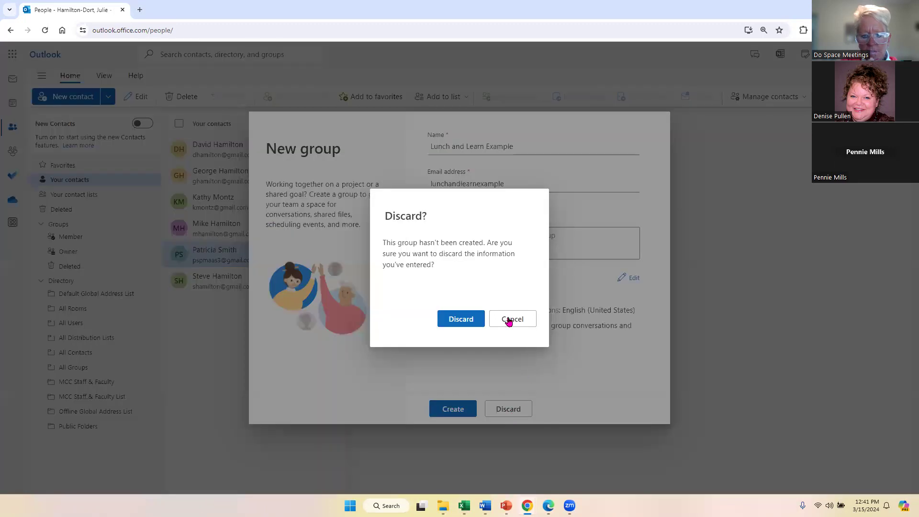
pyautogui.click(466, 324)
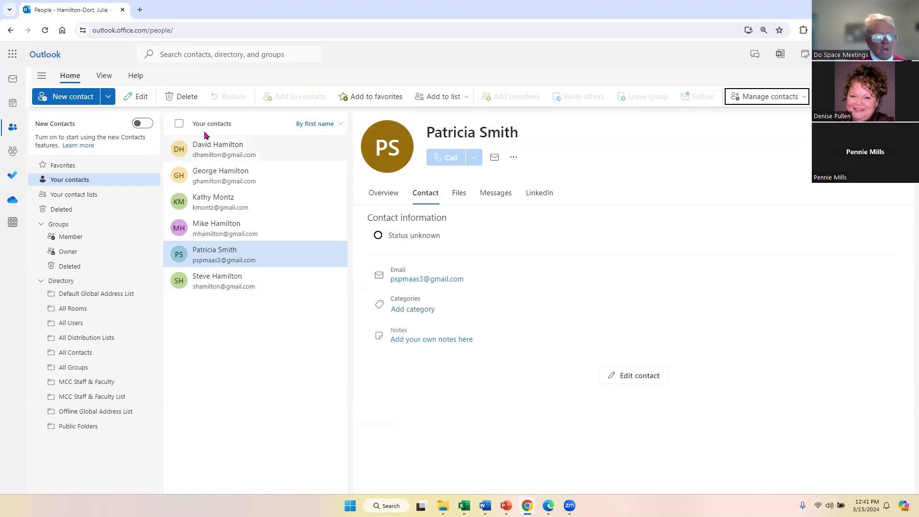
# Delete the open contact, then select and delete the remaining five contacts.
pyautogui.click(182, 96)
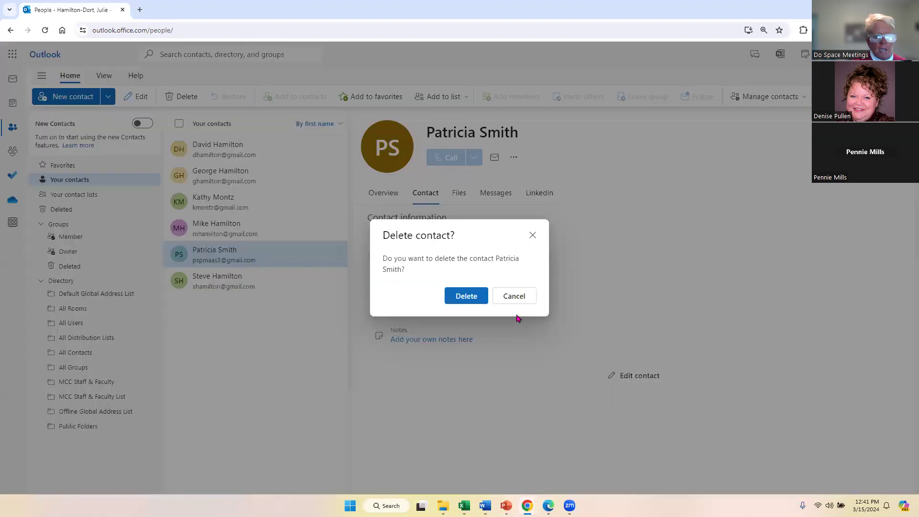
pyautogui.click(466, 295)
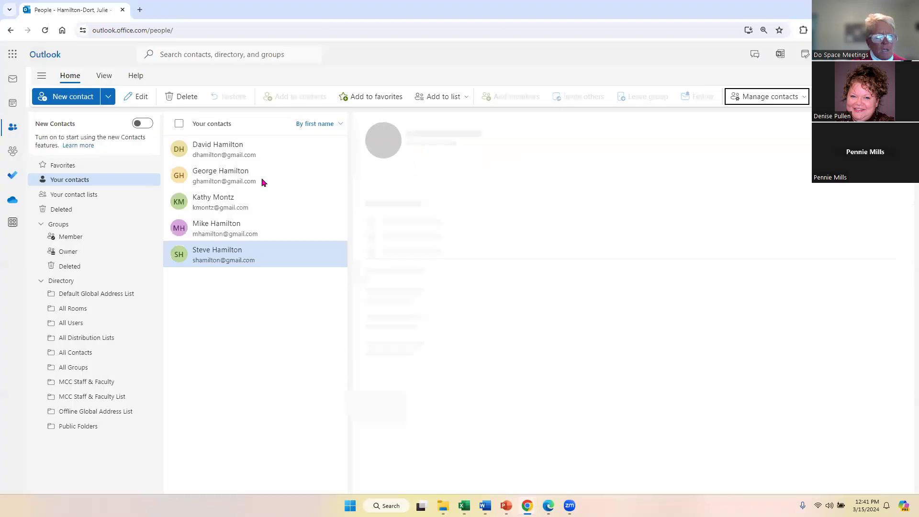
pyautogui.hotkey('ctrl', 'a')
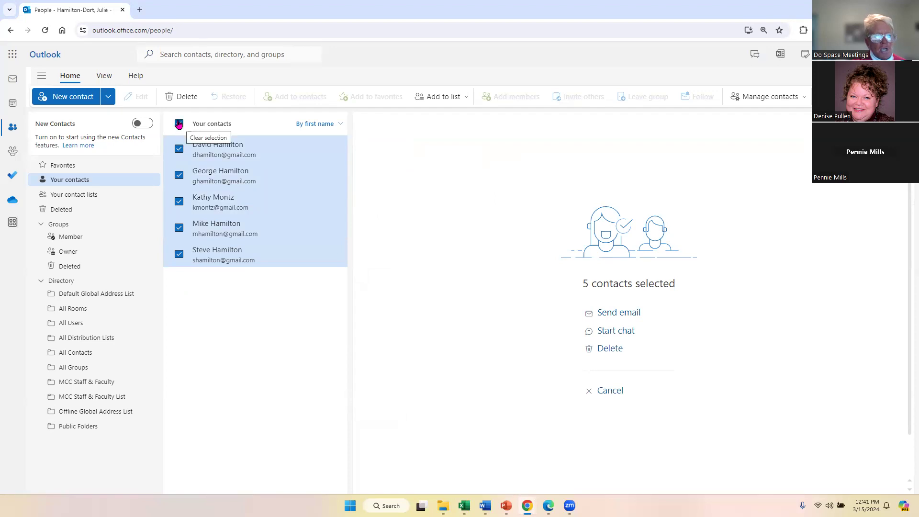
pyautogui.click(166, 97)
pyautogui.click(452, 288)
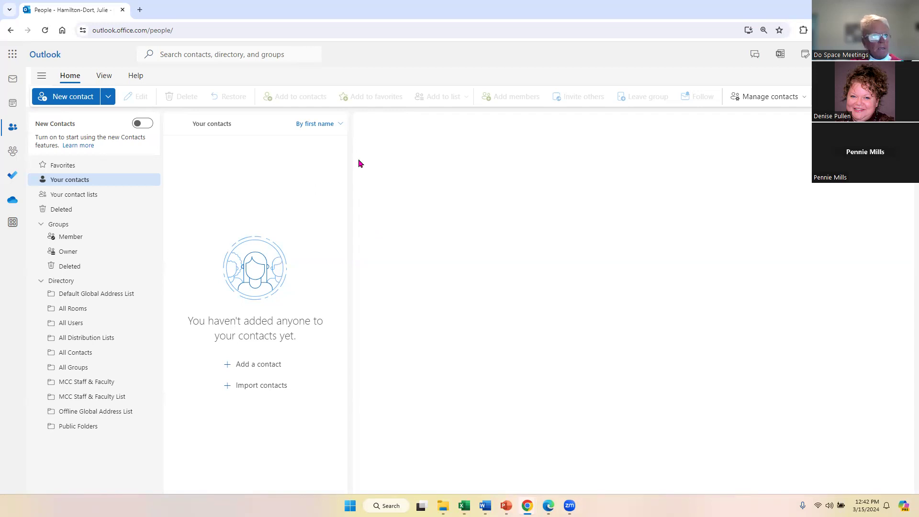
# Open the calendar and jump the month view to April 2024 via the month picker.
pyautogui.click(13, 106)
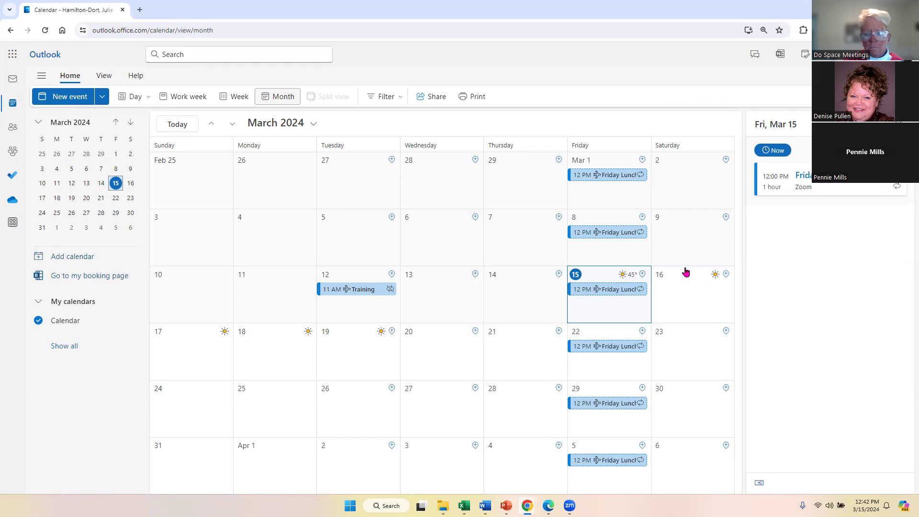
pyautogui.click(130, 123)
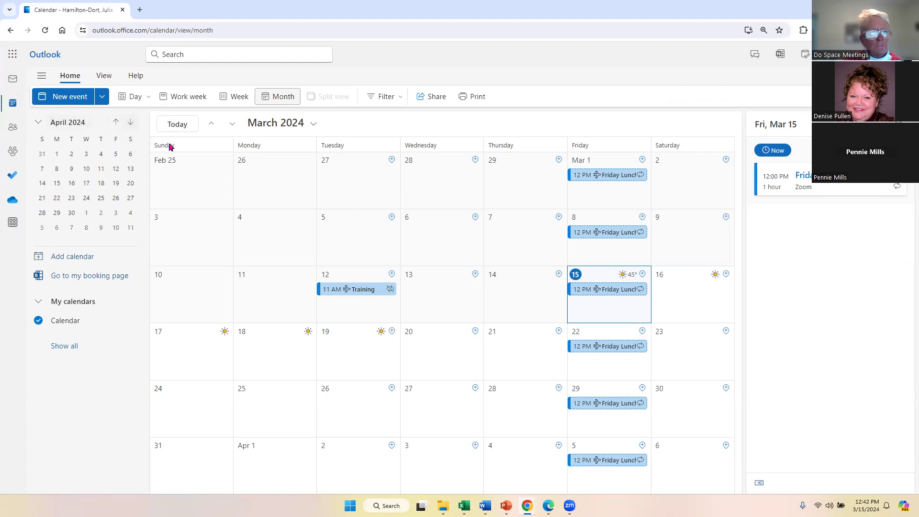
pyautogui.click(314, 125)
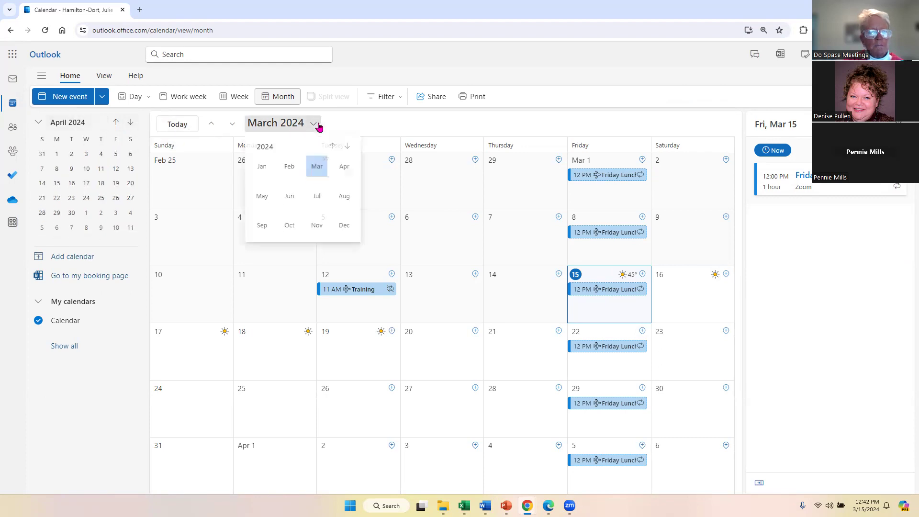
pyautogui.click(342, 173)
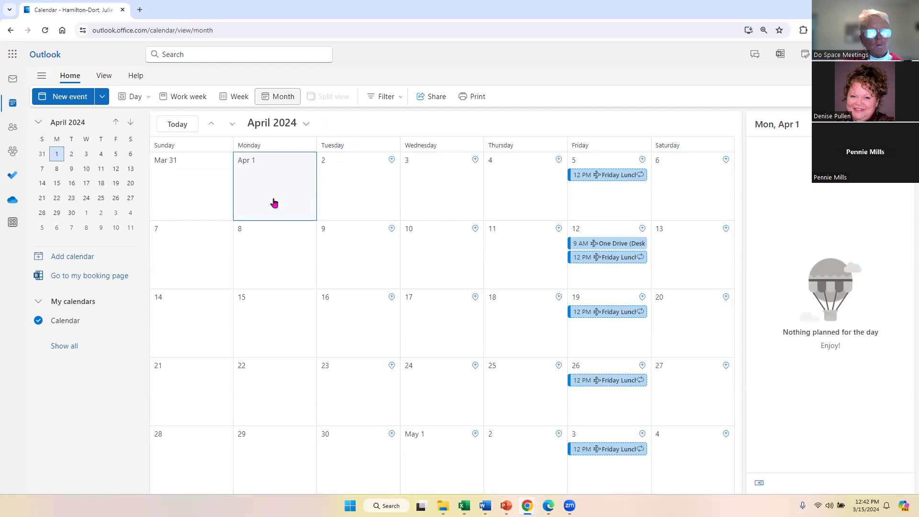
# Open a new calendar event form from the New menu.
pyautogui.click(103, 96)
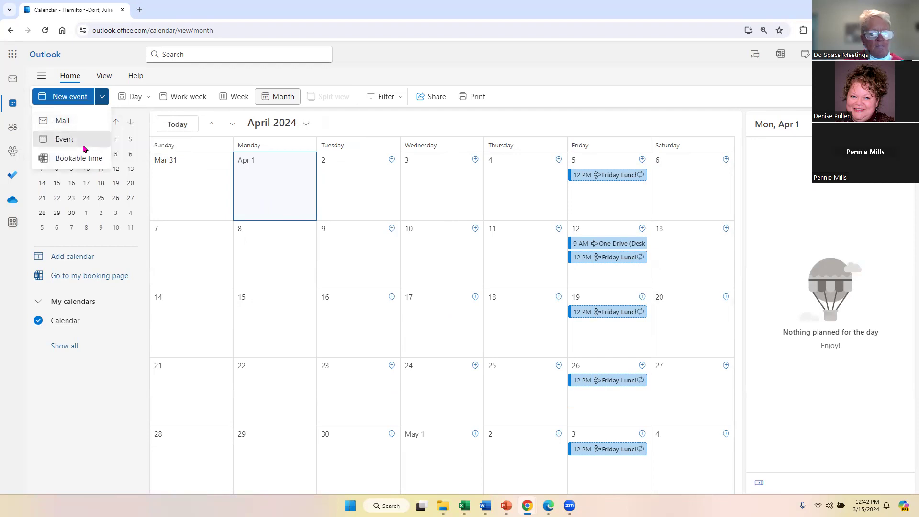
pyautogui.click(72, 139)
pyautogui.press('Escape')
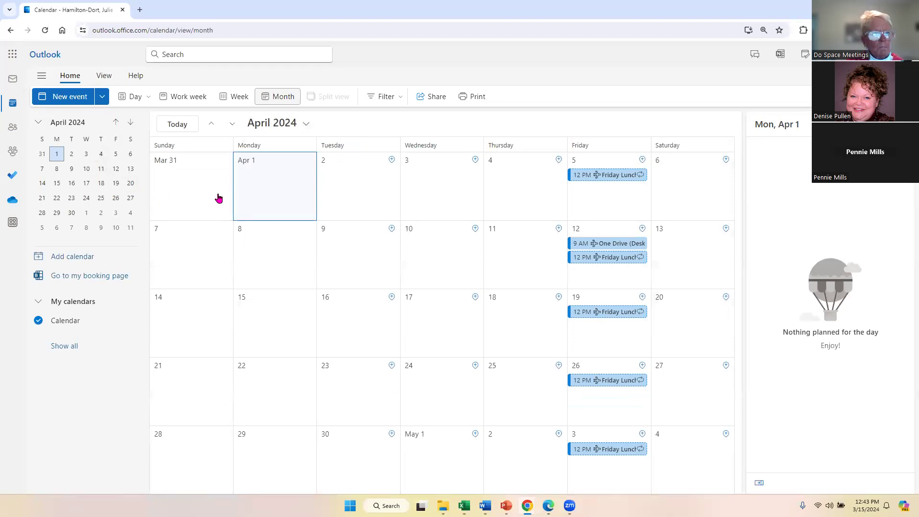
pyautogui.click(102, 96)
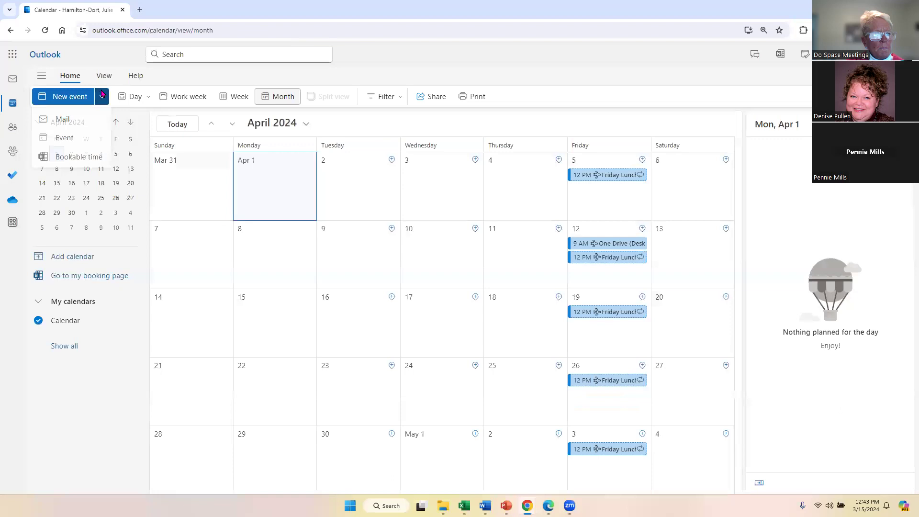
pyautogui.click(82, 144)
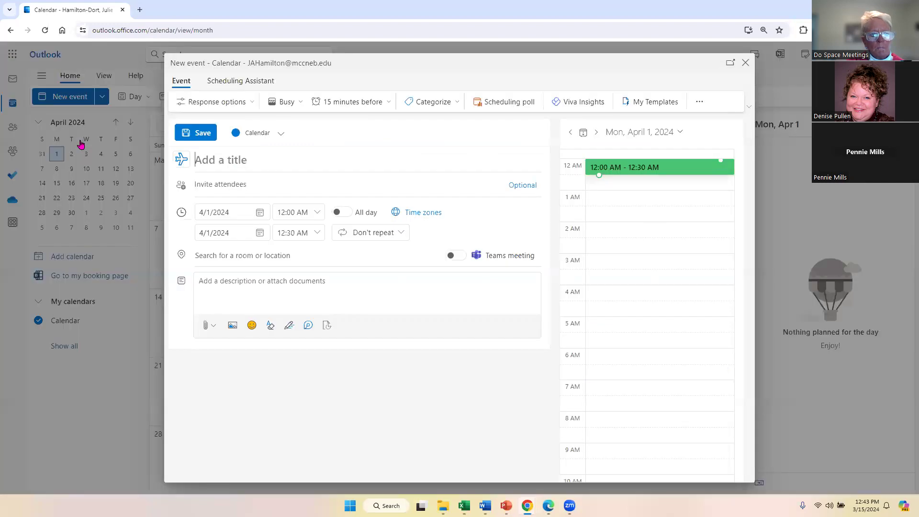
pyautogui.press('Escape')
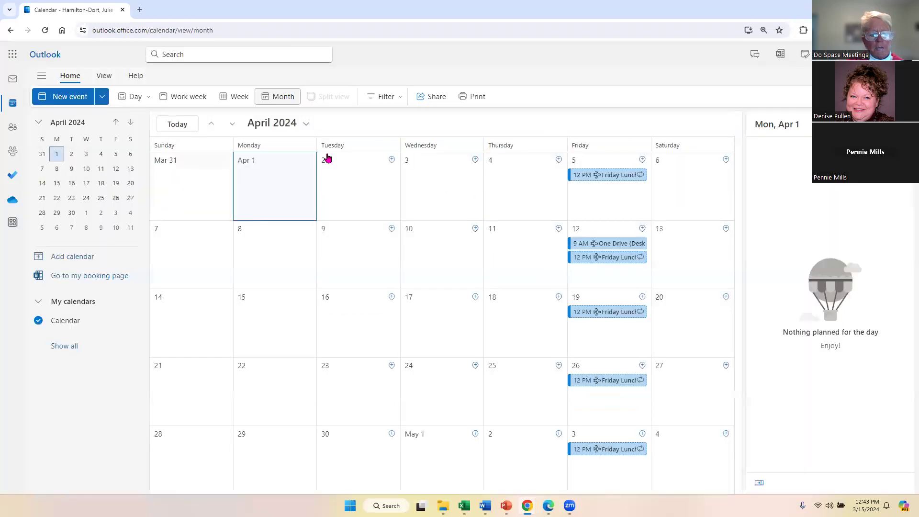
pyautogui.click(104, 98)
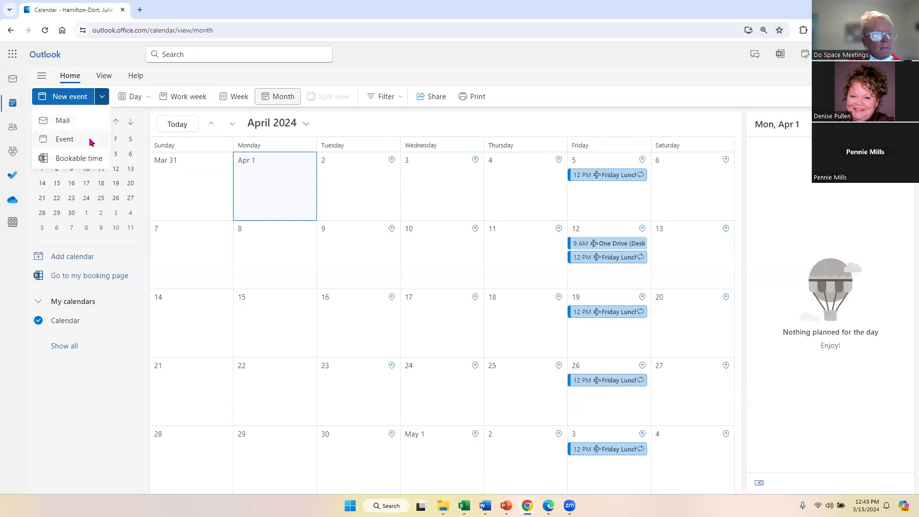
pyautogui.click(115, 138)
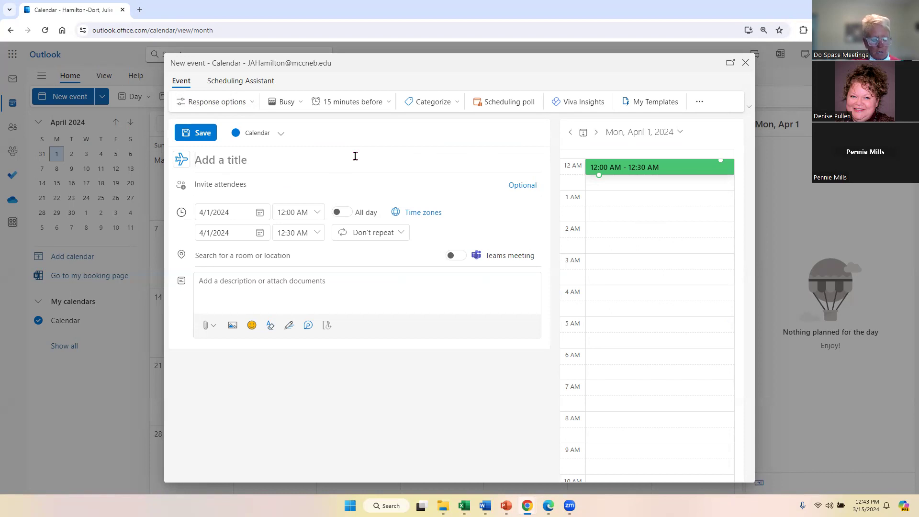
# Title the event 'Where did my files go?' and set it from 1:00 AM to 4:00 AM.
pyautogui.write('Where did ')
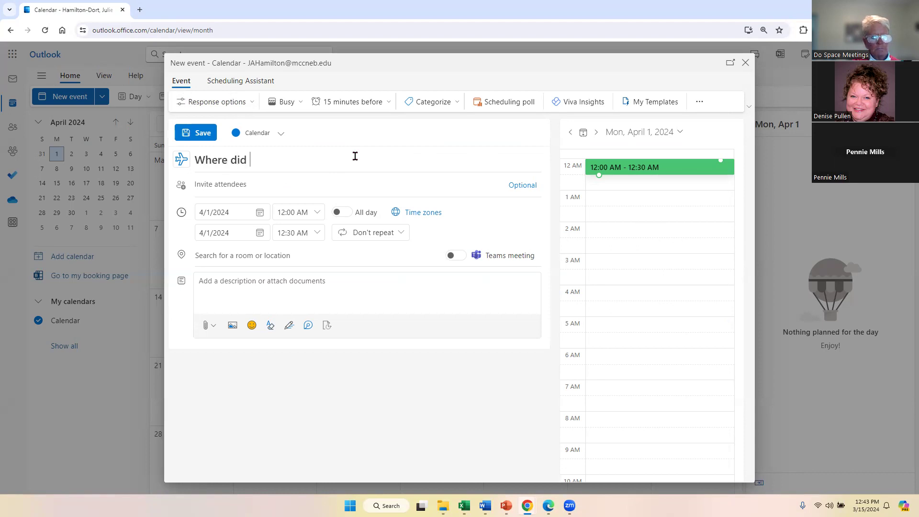
pyautogui.write('my files ')
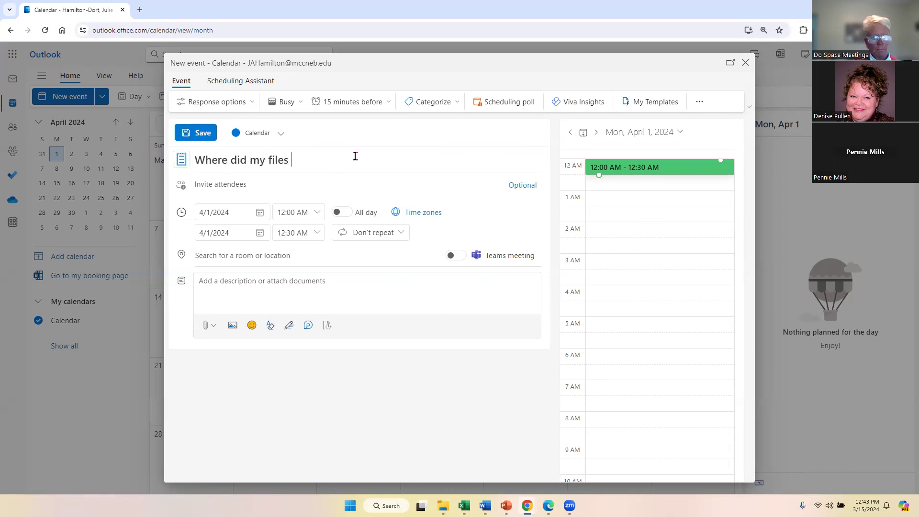
pyautogui.write('go?')
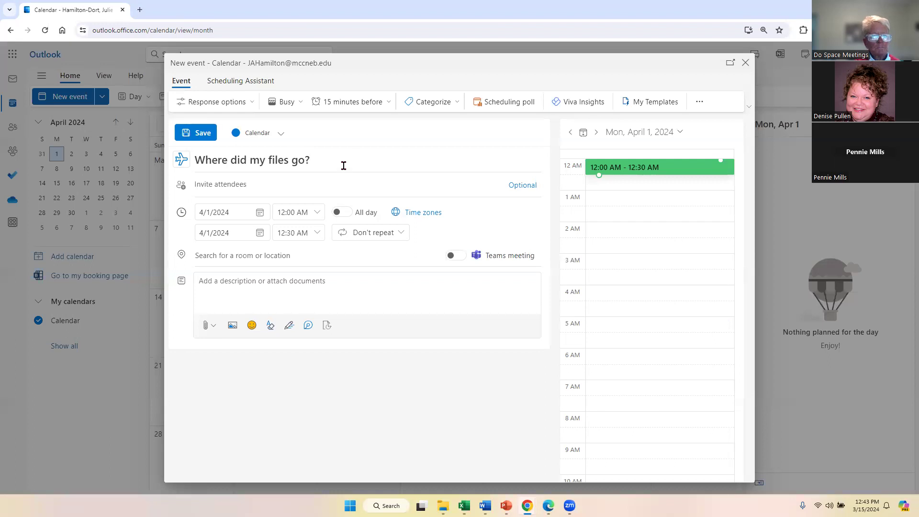
pyautogui.click(313, 212)
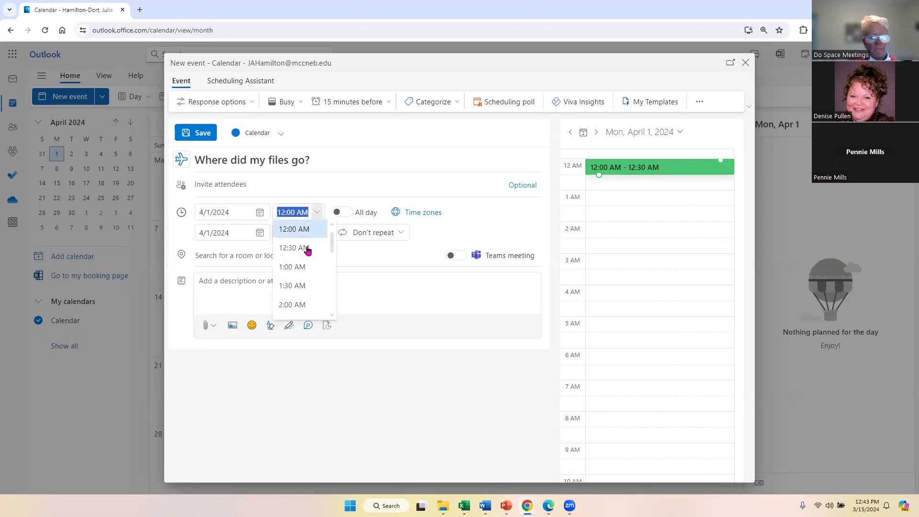
pyautogui.click(291, 267)
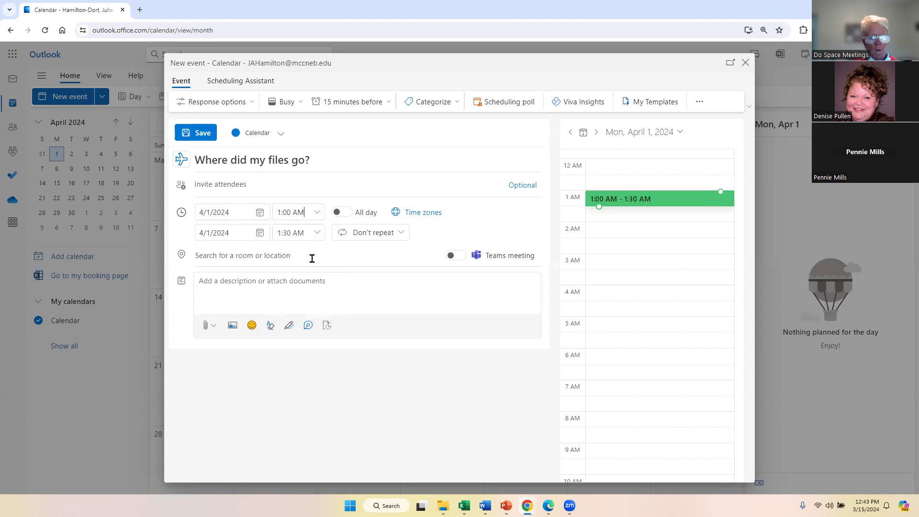
pyautogui.click(314, 235)
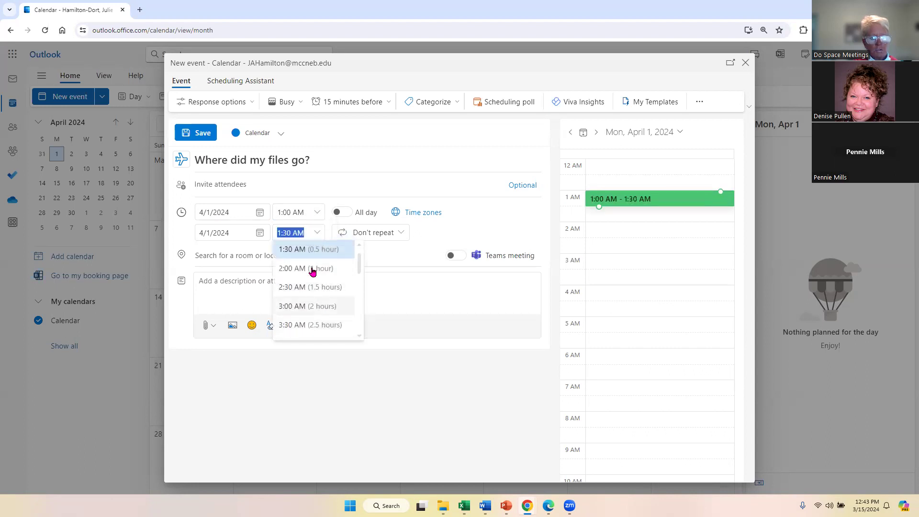
pyautogui.scroll(-3, 318, 270)
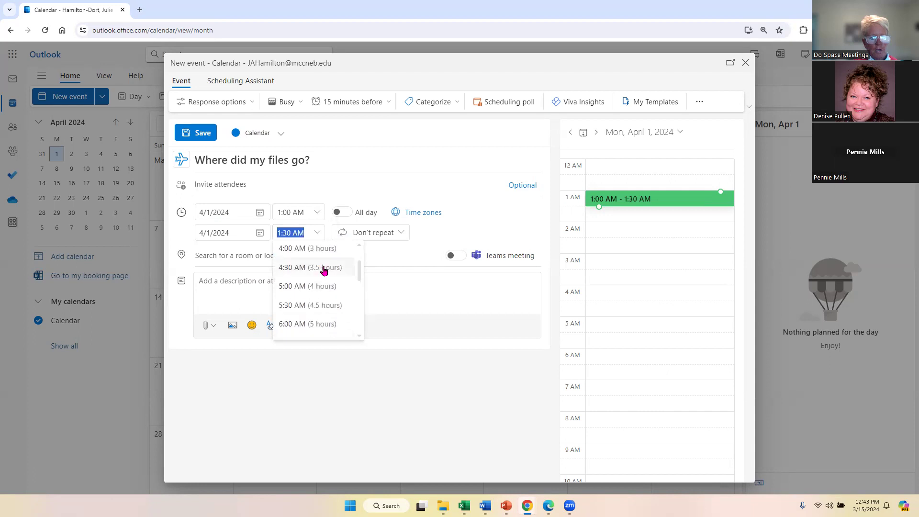
pyautogui.click(318, 259)
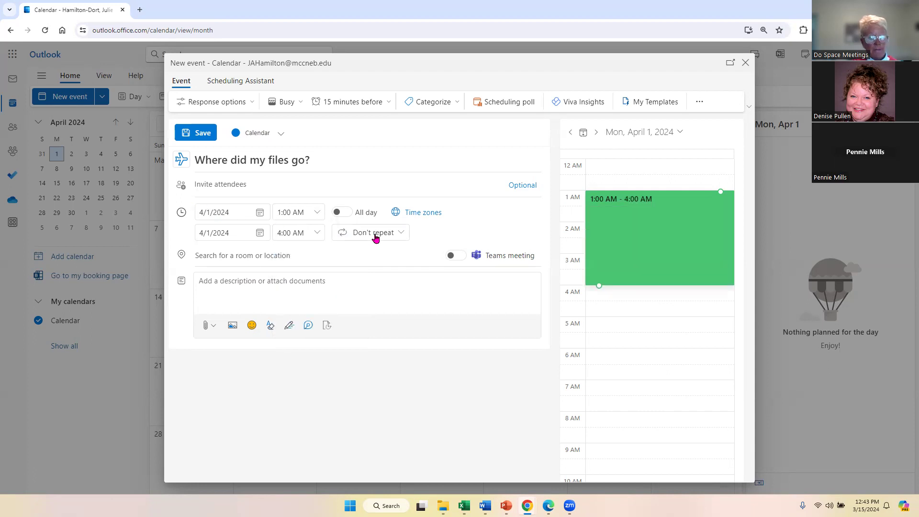
pyautogui.click(247, 256)
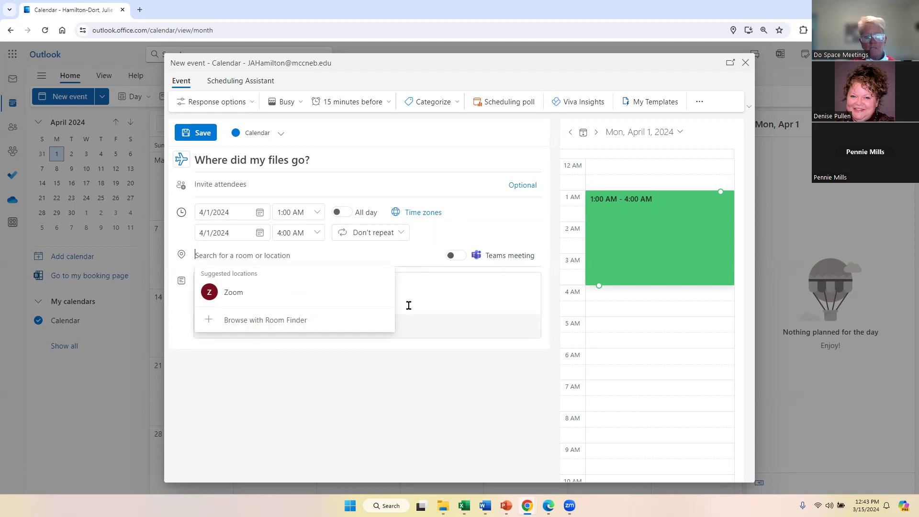
# Enter 'Sarpy Center' as the event location, fixing a typo, and save the event.
pyautogui.click(429, 300)
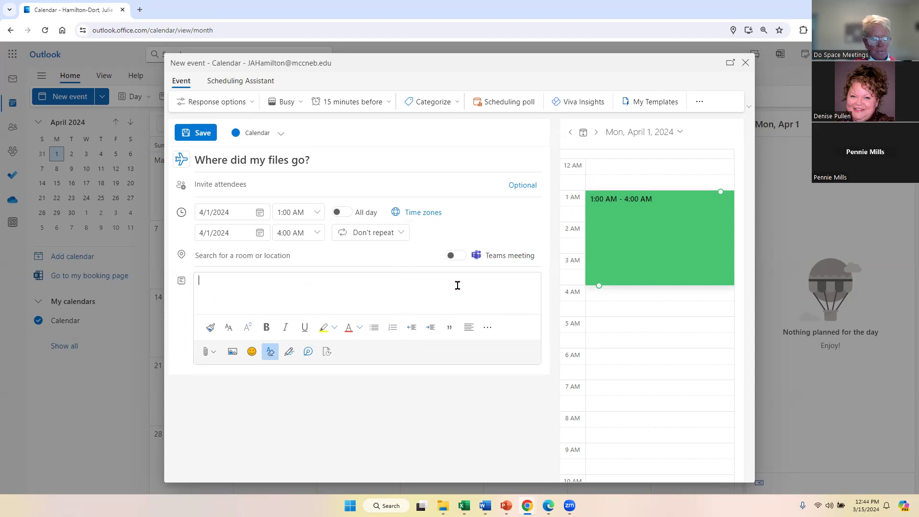
pyautogui.click(304, 256)
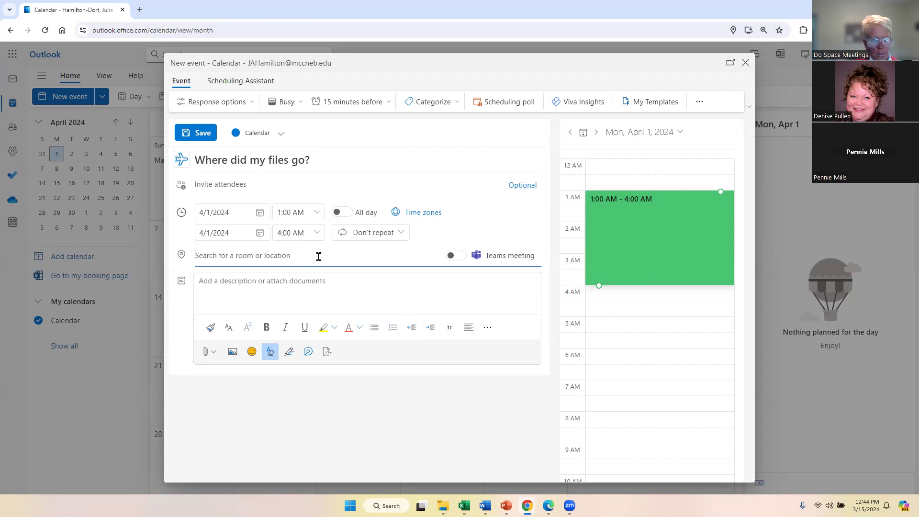
pyautogui.write('Sarepy')
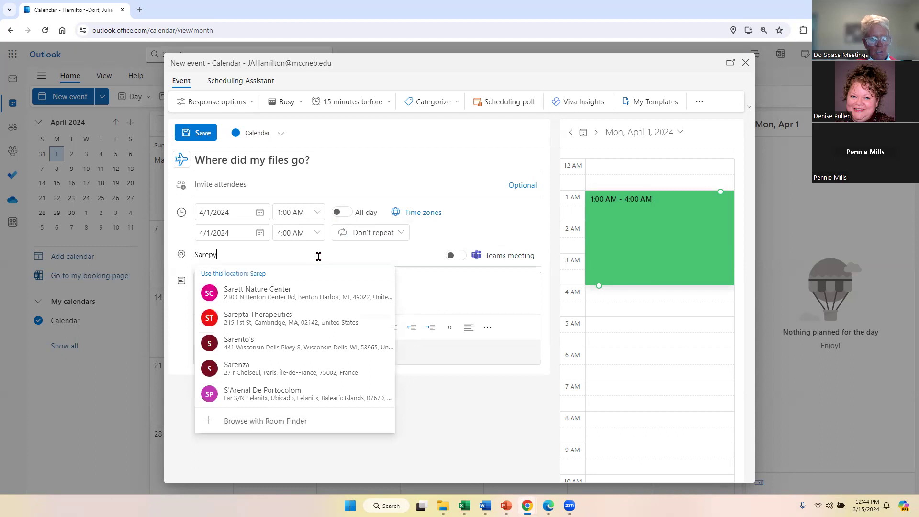
pyautogui.press('BackSpace')
pyautogui.press('BackSpace')
pyautogui.press('BackSpace')
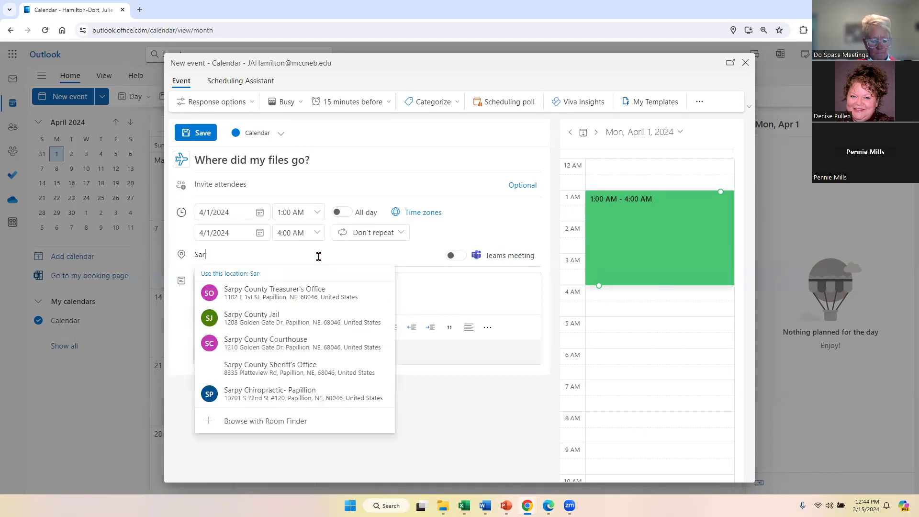
pyautogui.write('py Center')
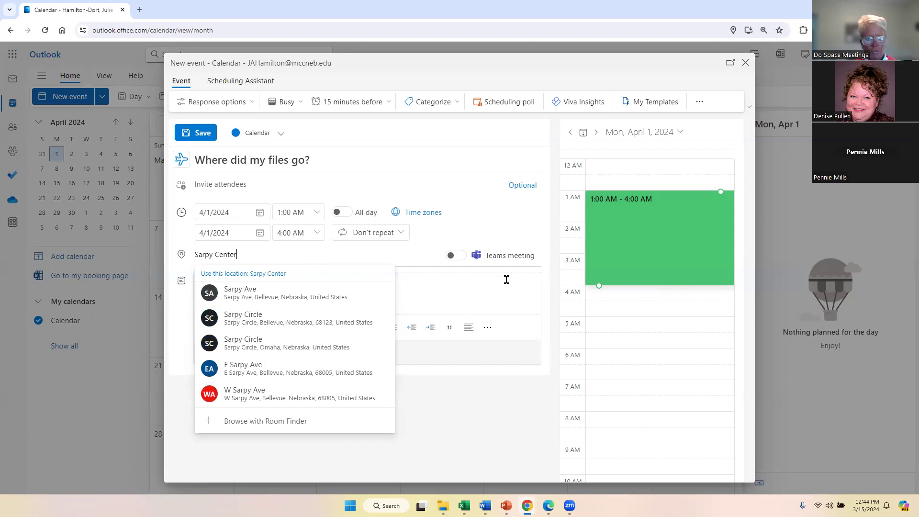
pyautogui.click(452, 224)
pyautogui.click(232, 284)
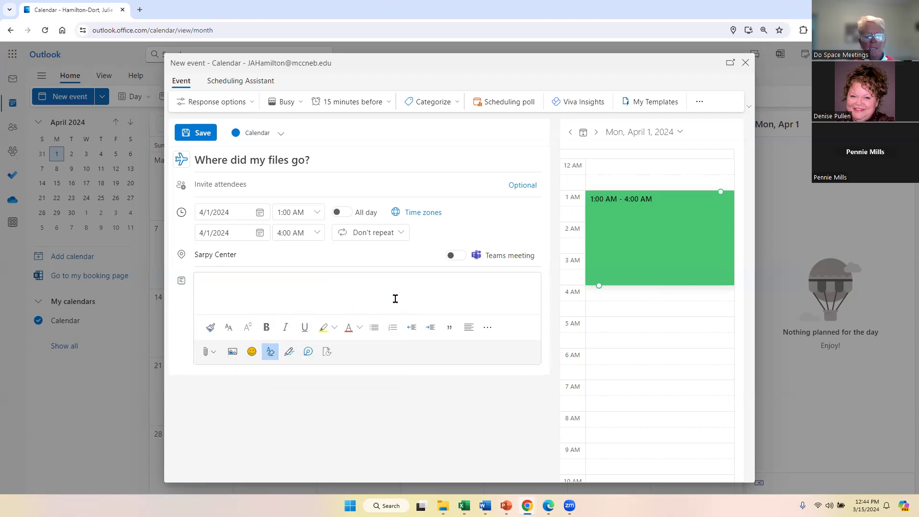
pyautogui.click(191, 134)
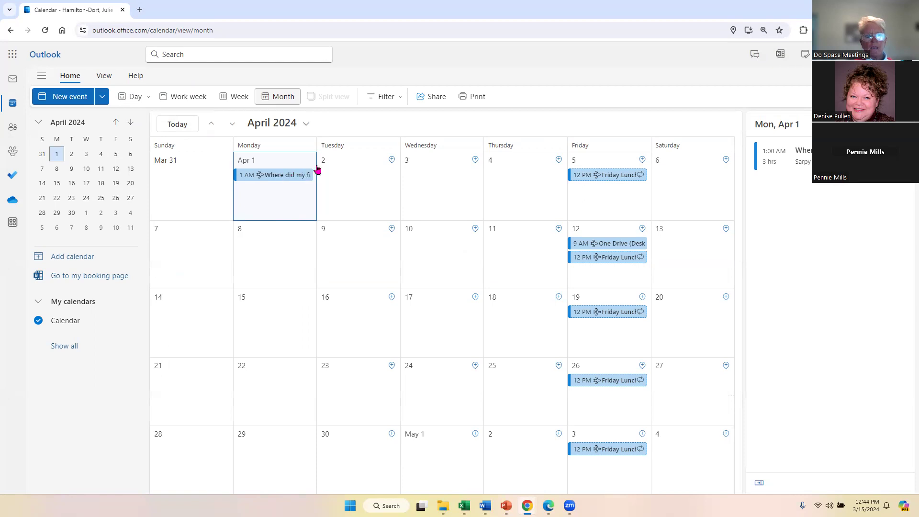
# Compare Week, Work week and Day views, settling on Week for March 31 – April 6.
pyautogui.click(234, 101)
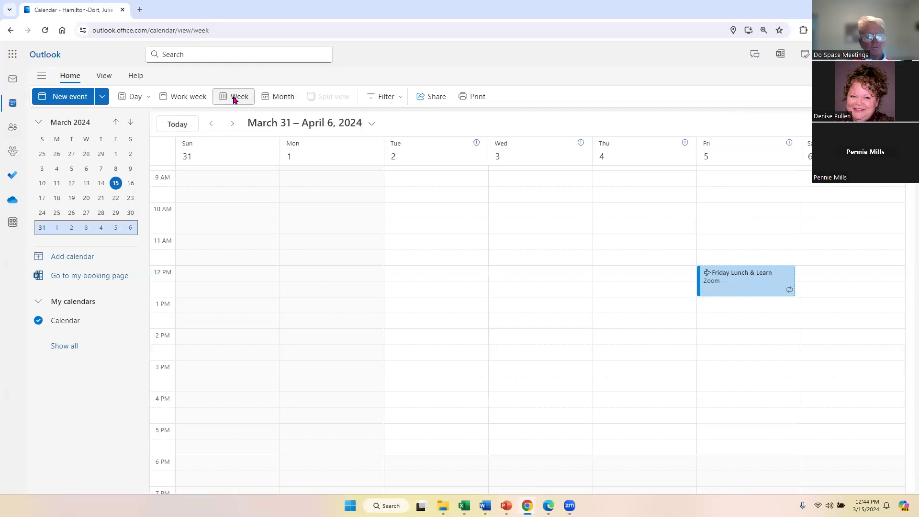
pyautogui.scroll(5, 431, 239)
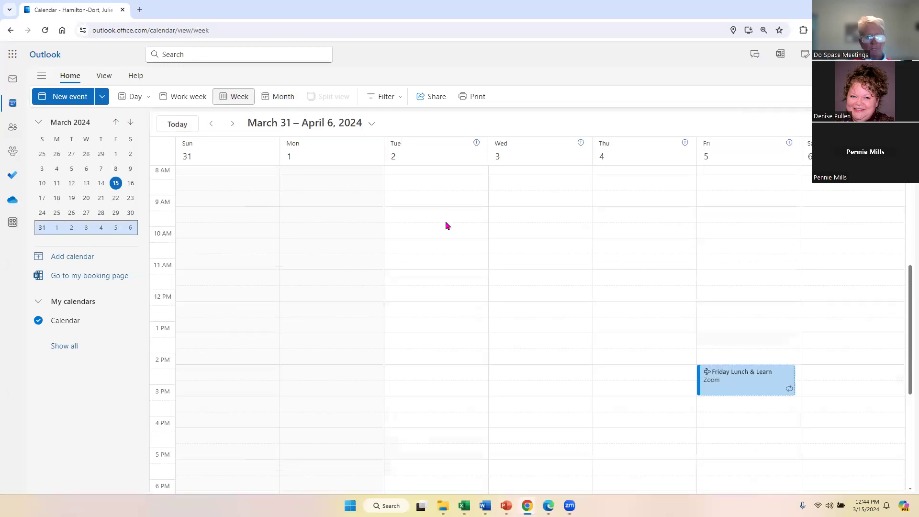
pyautogui.scroll(4, 455, 225)
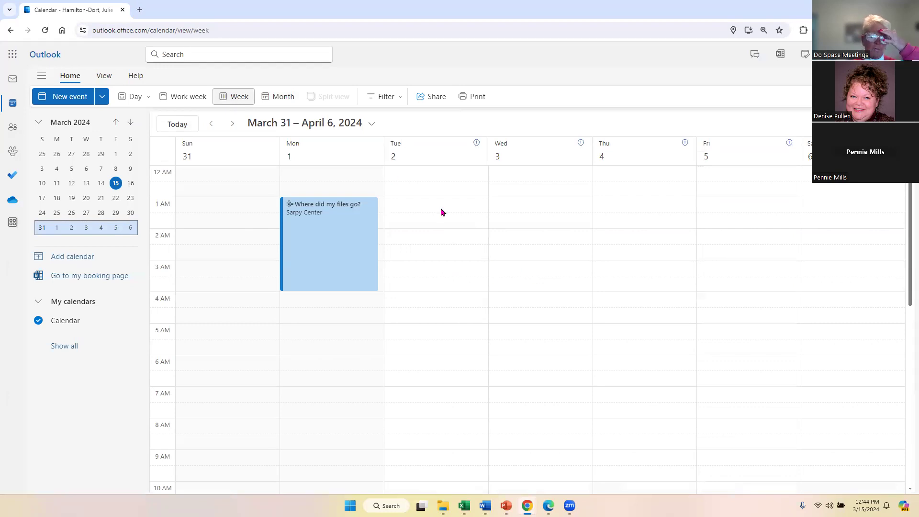
pyautogui.click(178, 97)
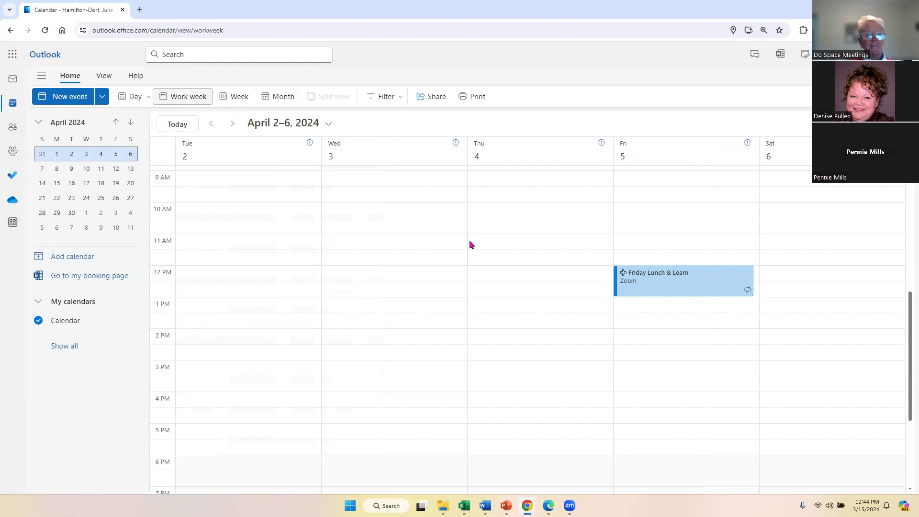
pyautogui.click(132, 98)
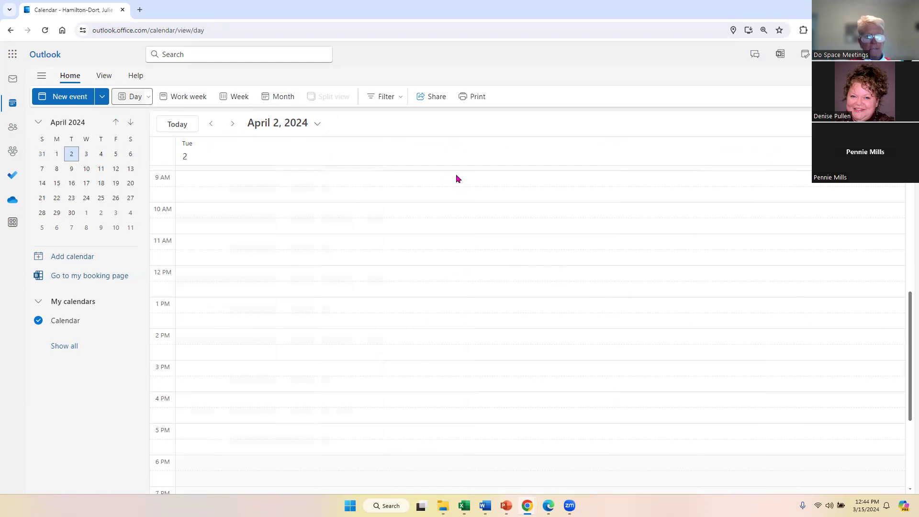
pyautogui.click(222, 98)
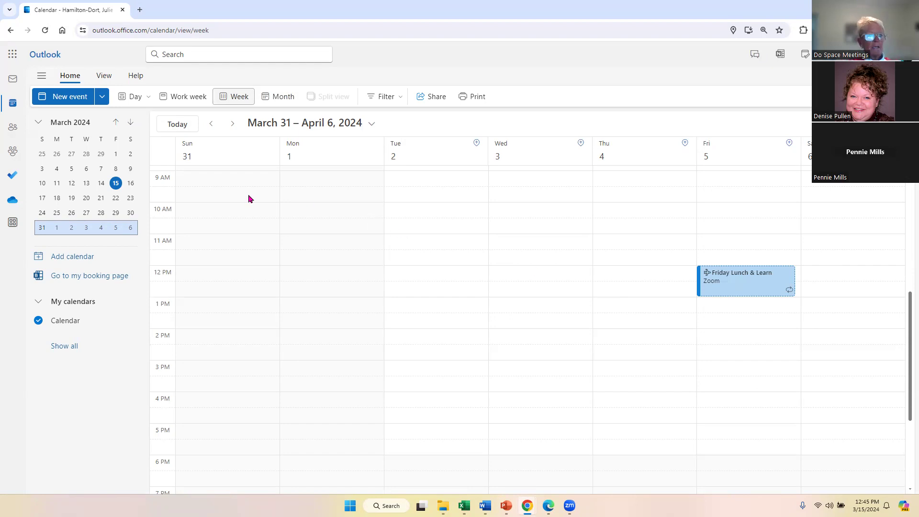
# Return to Mail and look through the draft's View, Insert, Format text, Draw and Options ribbon tabs.
pyautogui.click(11, 81)
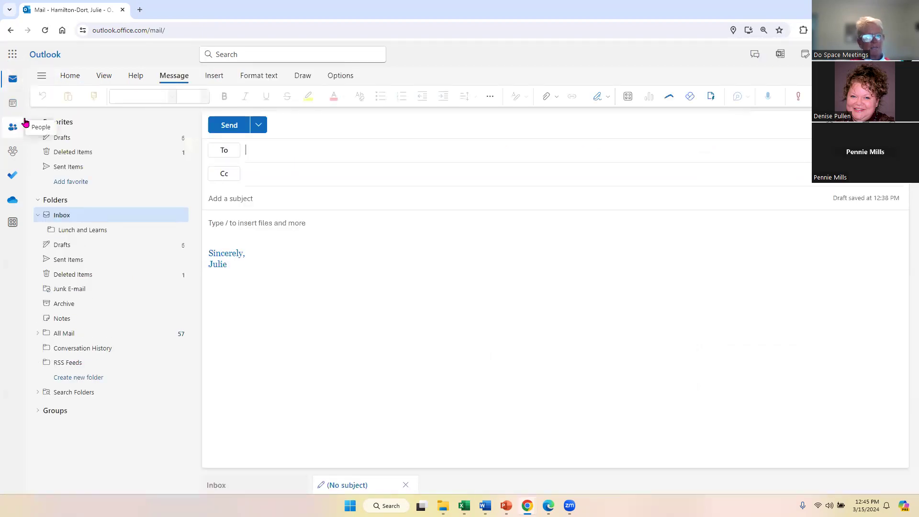
pyautogui.click(103, 76)
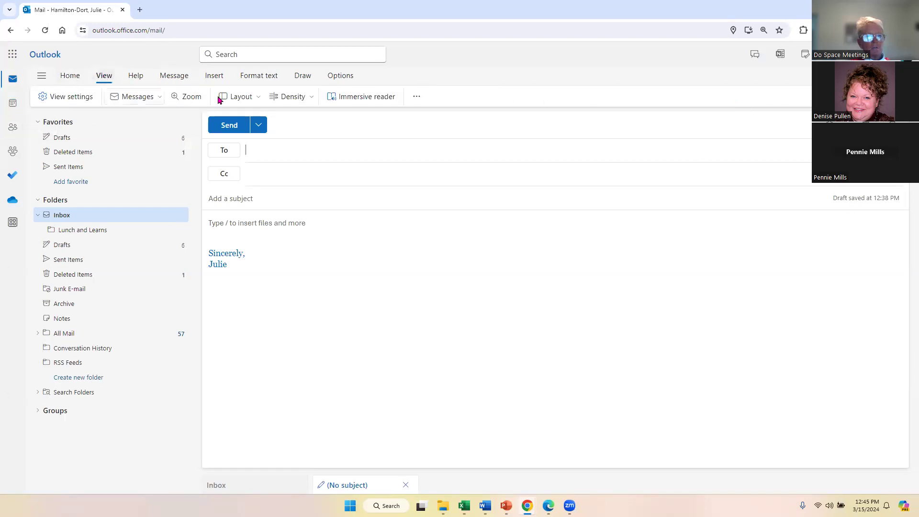
pyautogui.click(214, 75)
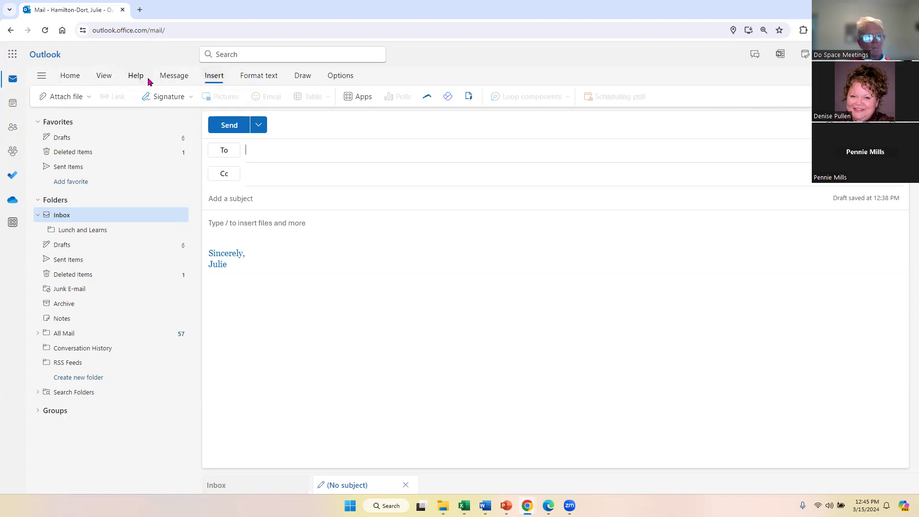
pyautogui.click(257, 78)
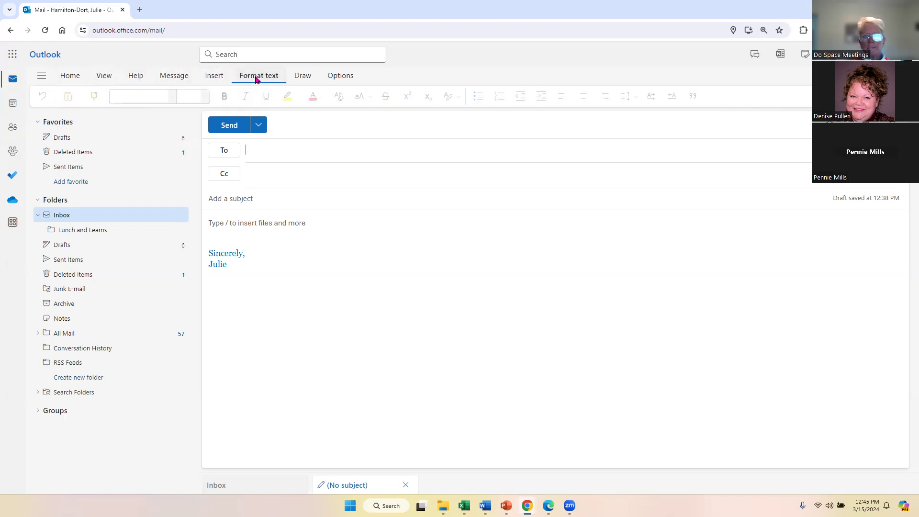
pyautogui.click(307, 81)
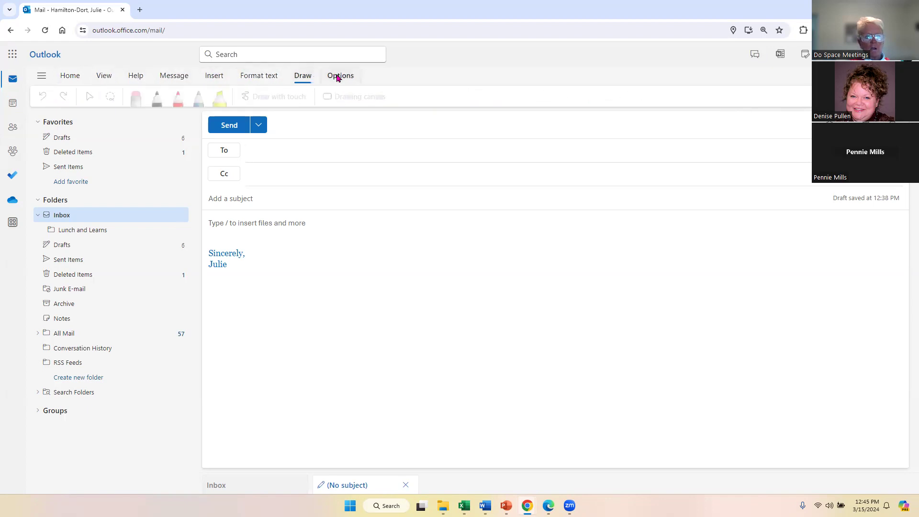
pyautogui.click(338, 78)
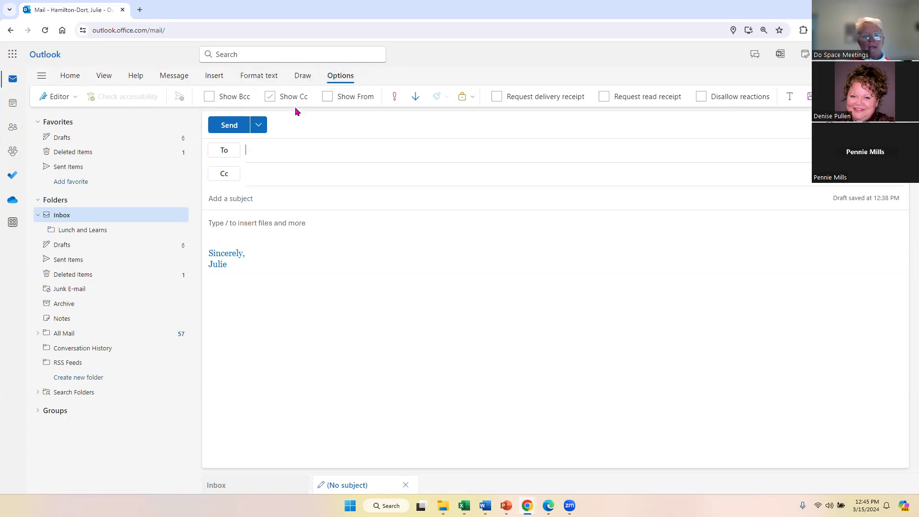
pyautogui.click(617, 102)
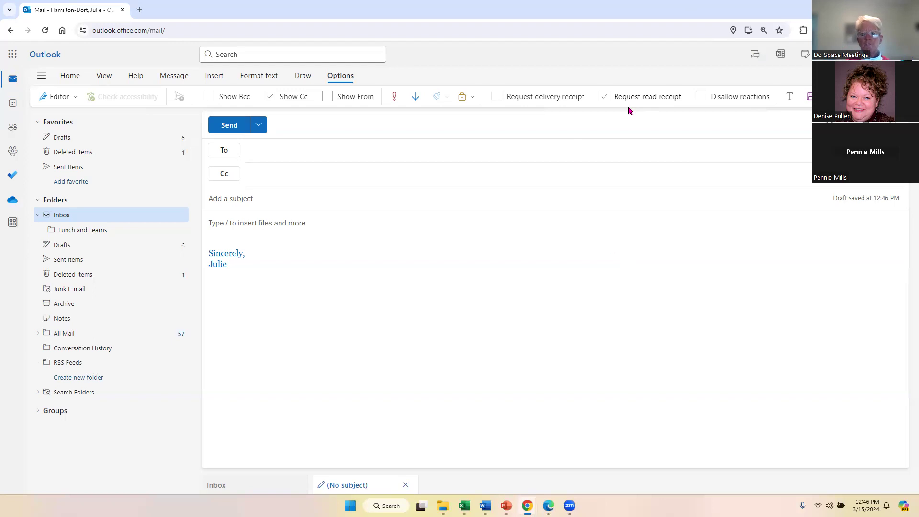
pyautogui.click(604, 96)
pyautogui.click(564, 98)
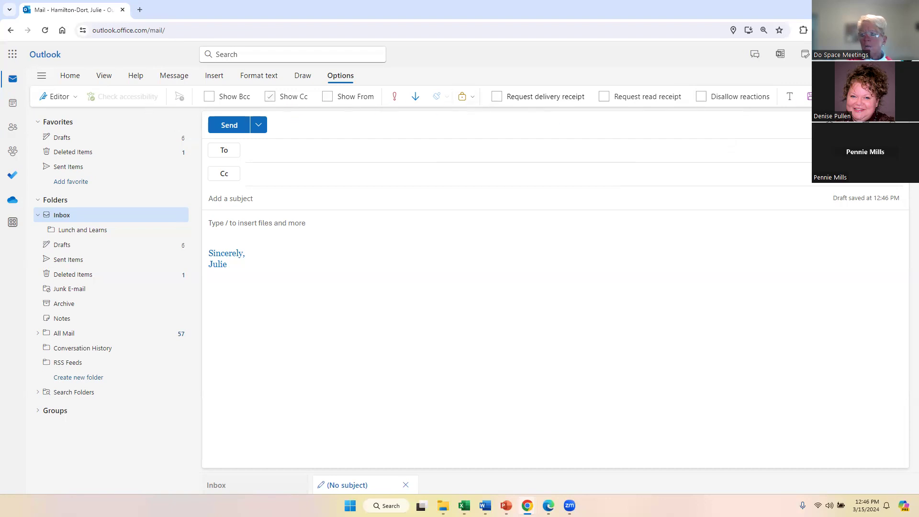
pyautogui.click(821, 96)
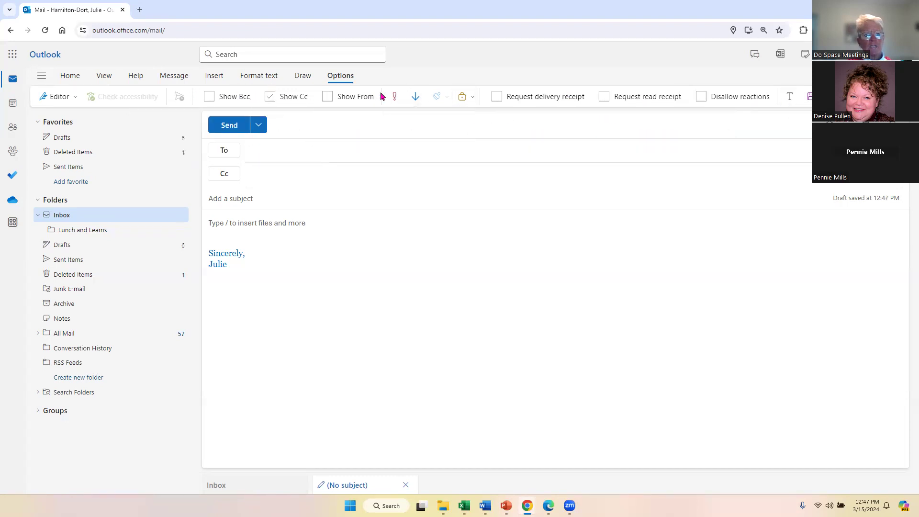
# Address the draft to your own suggested contact, give it the subject 'Test', and choose Schedule send.
pyautogui.click(69, 75)
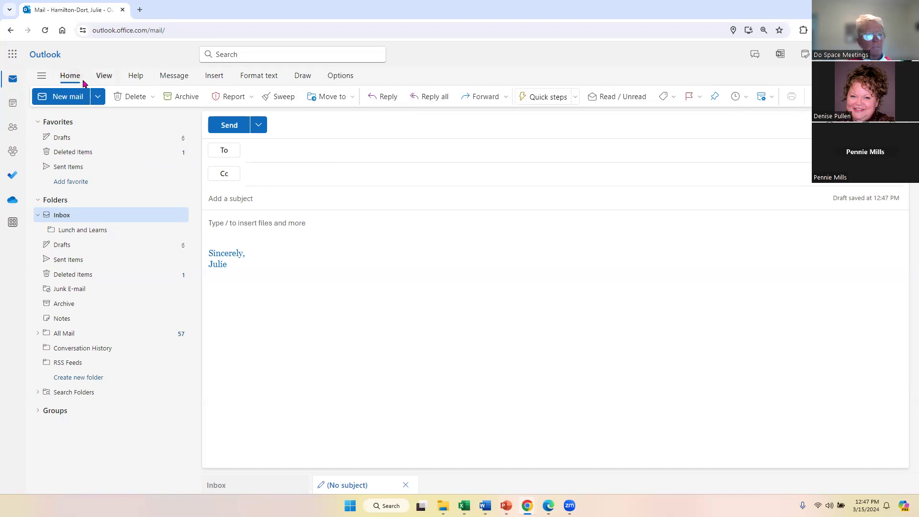
pyautogui.click(258, 152)
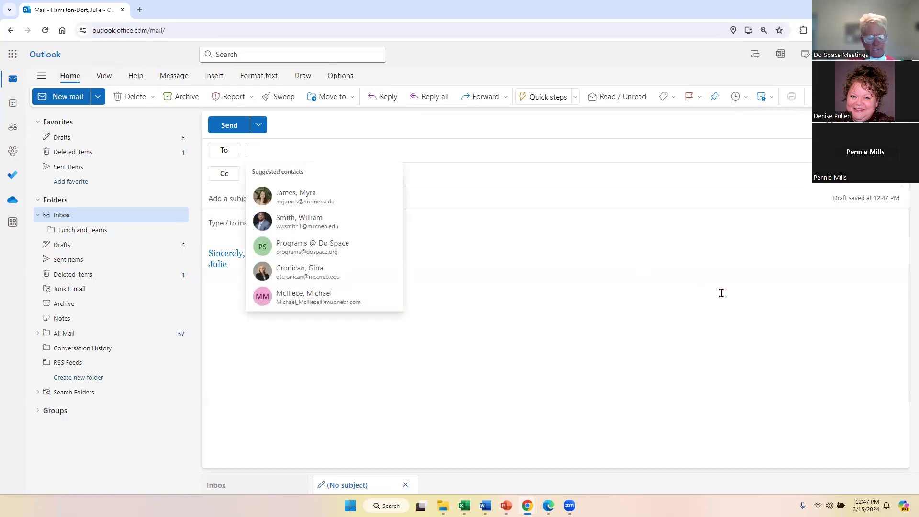
pyautogui.write('jaham')
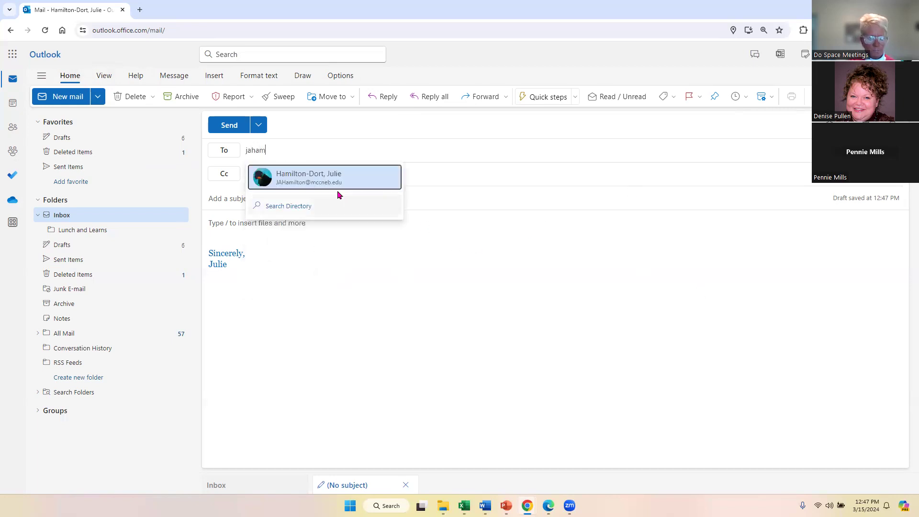
pyautogui.click(317, 180)
pyautogui.click(271, 201)
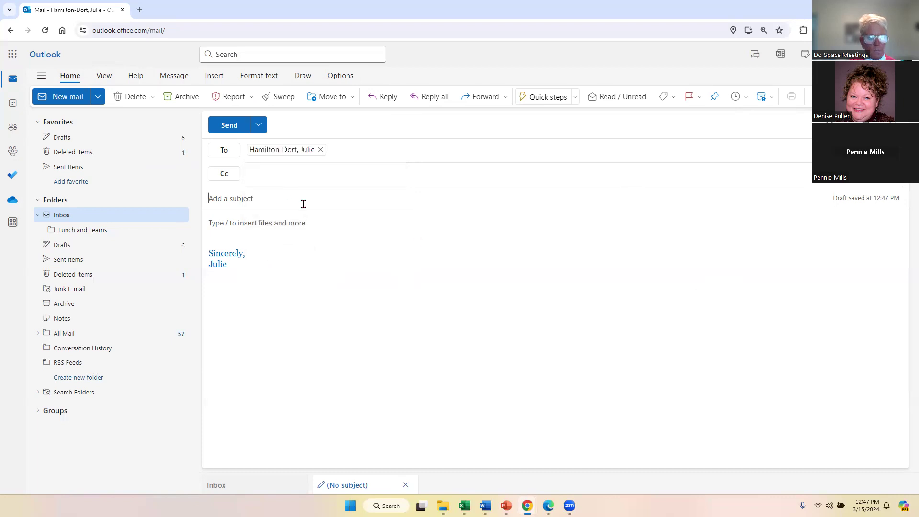
pyautogui.write('Test')
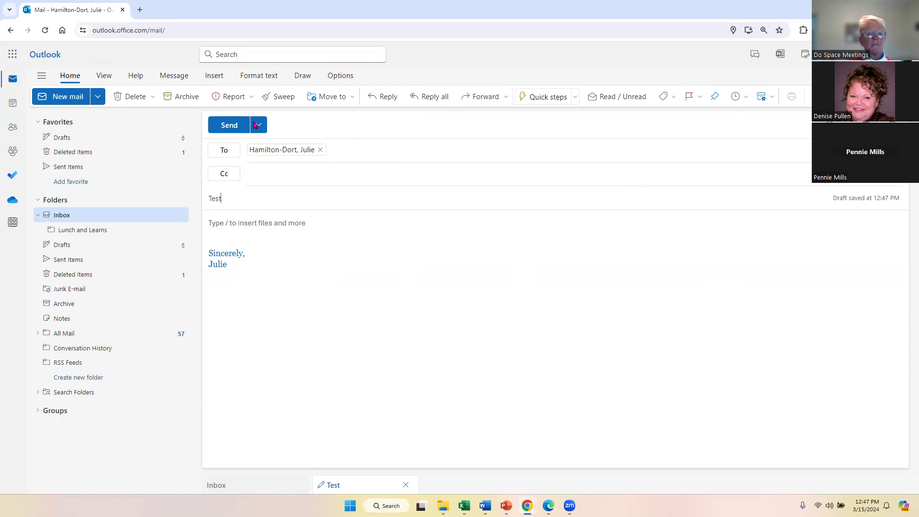
pyautogui.click(257, 125)
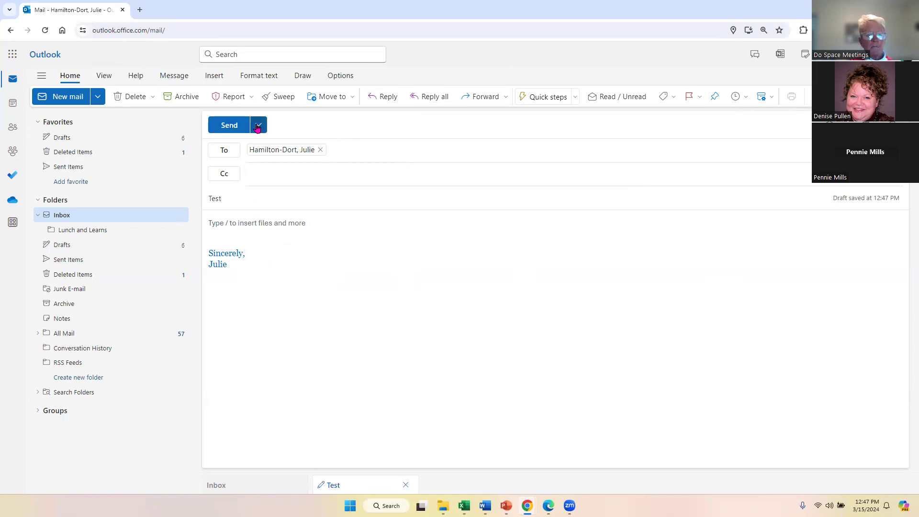
pyautogui.click(245, 163)
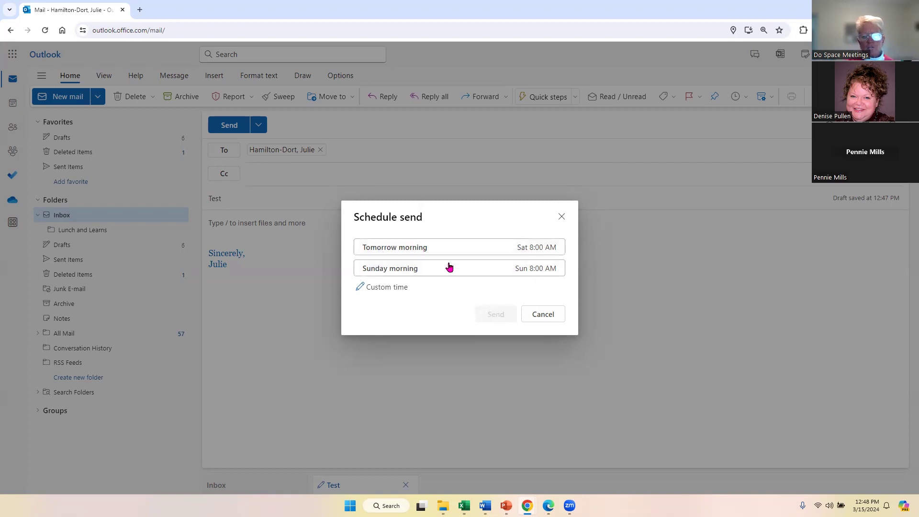
# Set a custom send time of March 18 at 5:00 AM and confirm scheduling the Test email.
pyautogui.click(400, 289)
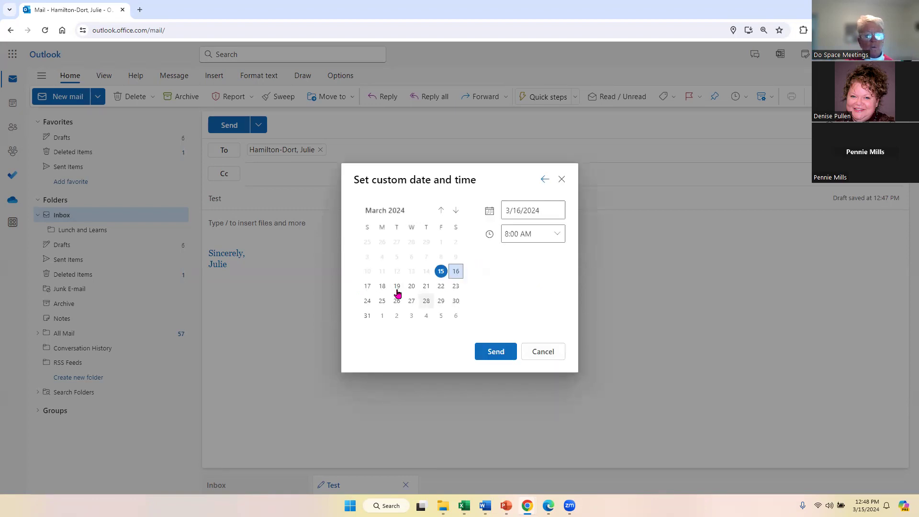
pyautogui.click(381, 287)
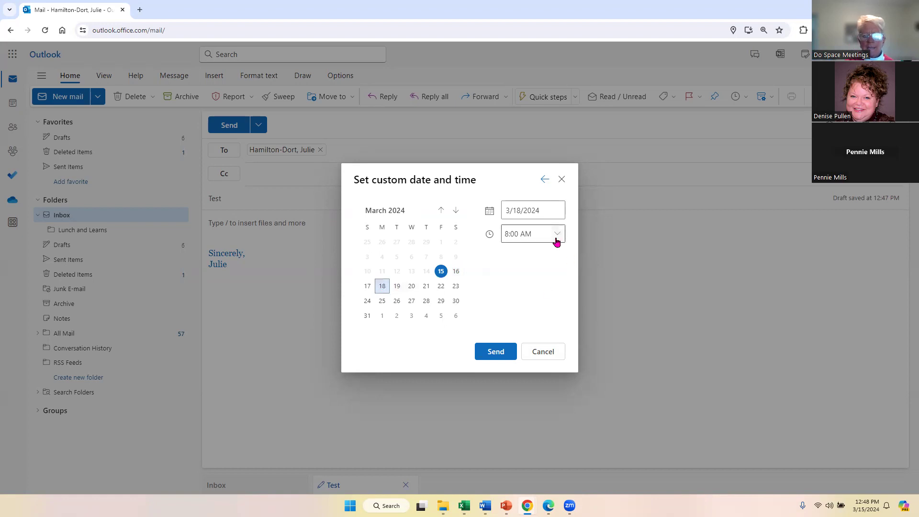
pyautogui.click(556, 242)
pyautogui.scroll(3, 563, 293)
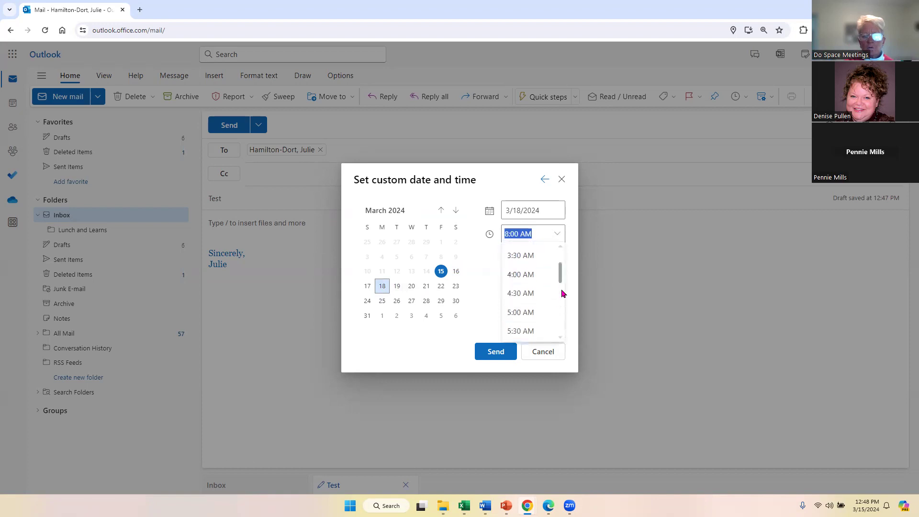
pyautogui.scroll(-3, 551, 273)
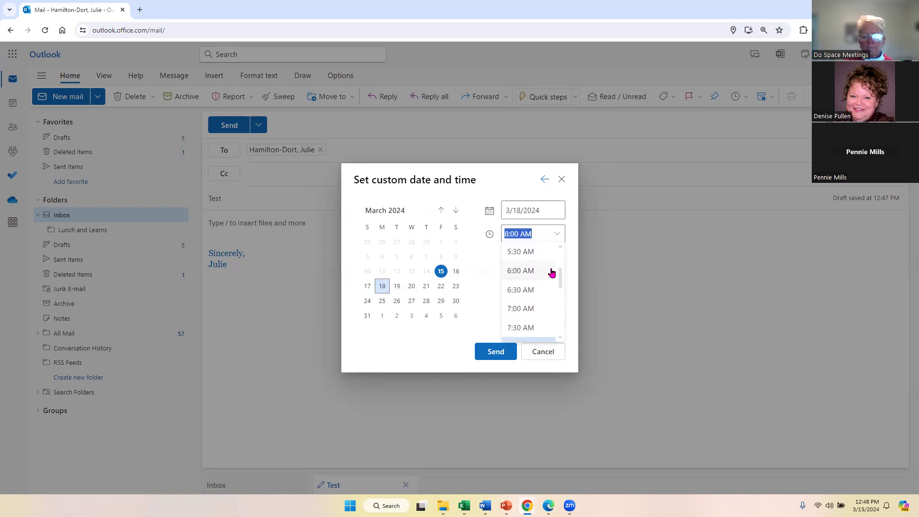
pyautogui.scroll(3, 541, 273)
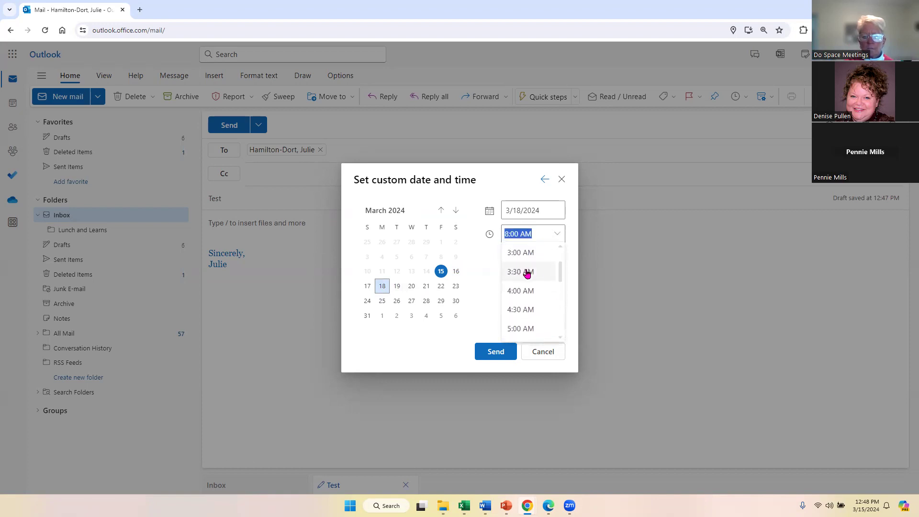
pyautogui.click(522, 330)
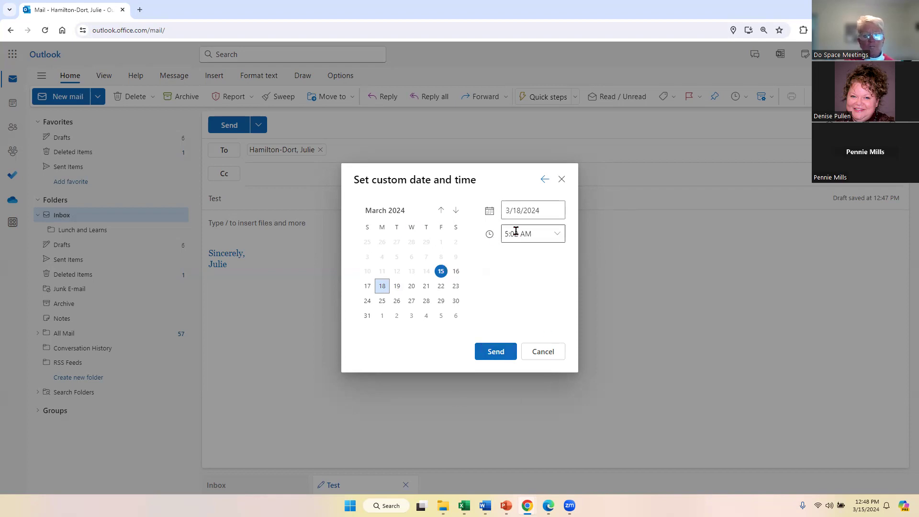
pyautogui.click(496, 352)
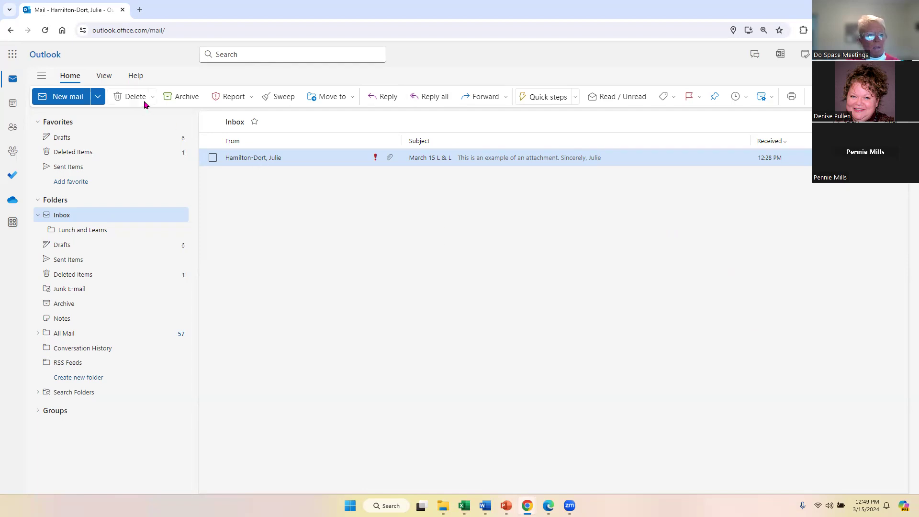
# Start a new email message from the Inbox.
pyautogui.click(104, 83)
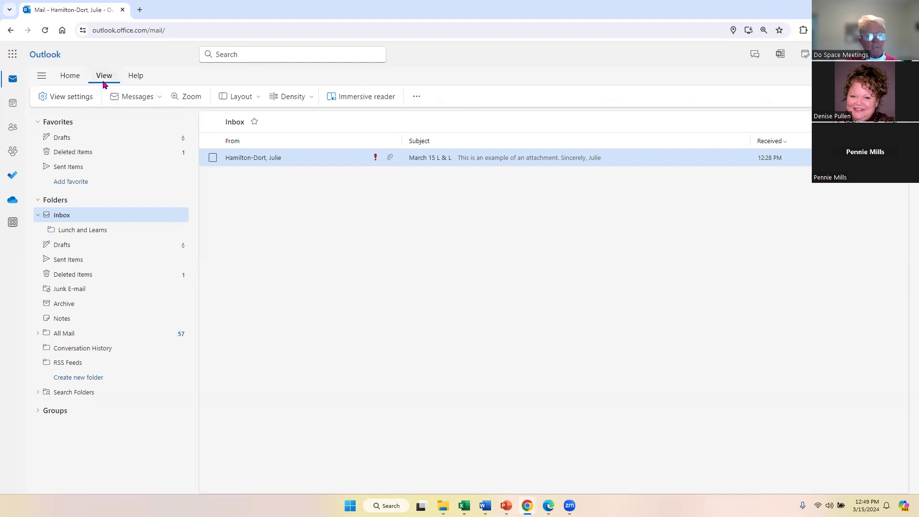
pyautogui.click(71, 79)
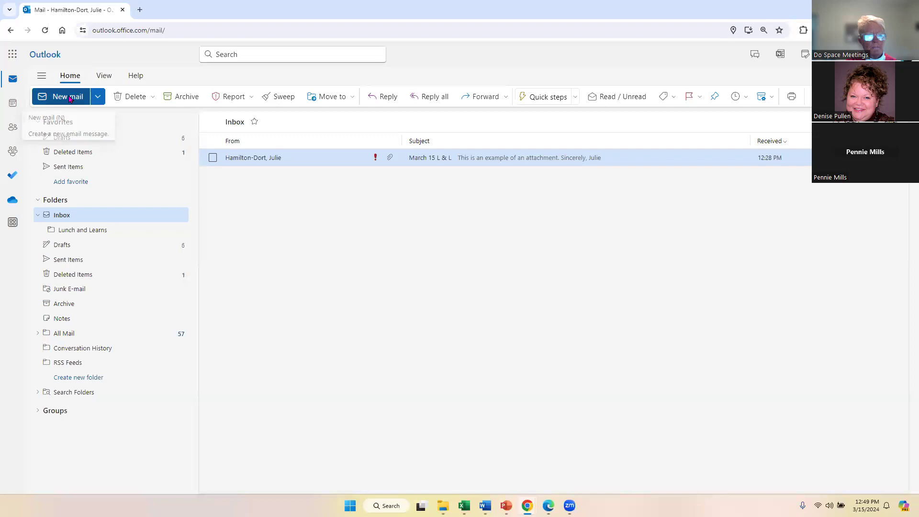
pyautogui.click(70, 97)
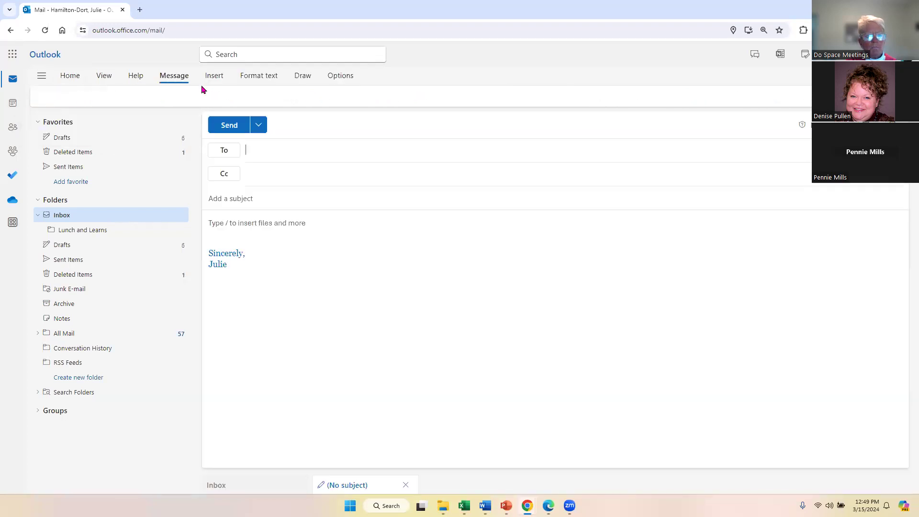
# Open Signatures from the Insert tab's Signature list to reach Compose and reply settings.
pyautogui.click(73, 76)
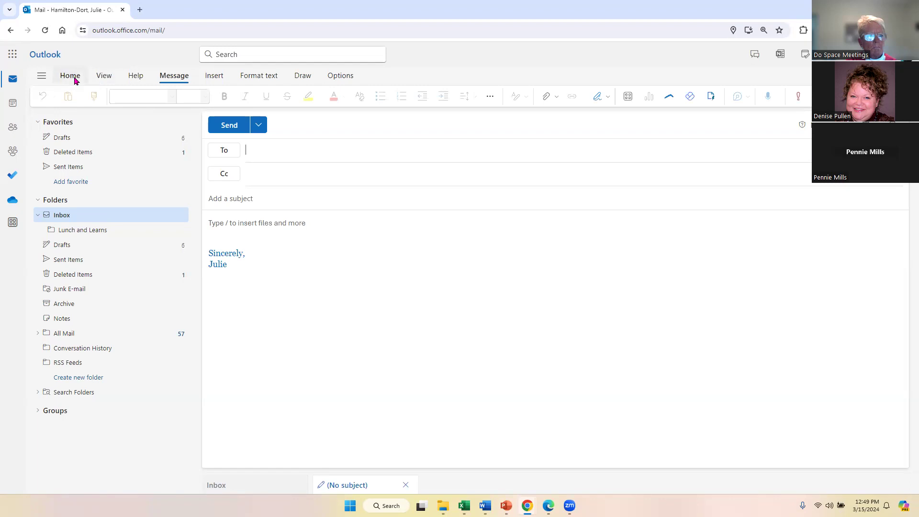
pyautogui.click(103, 78)
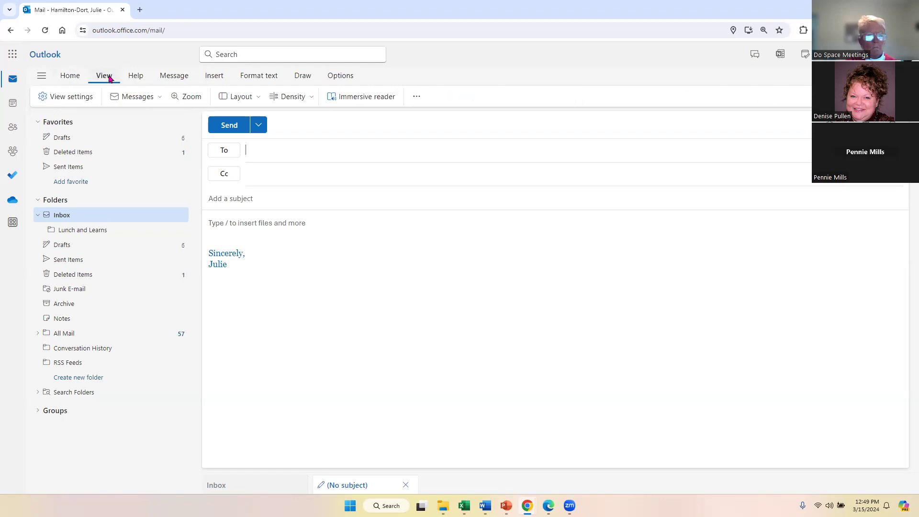
pyautogui.click(175, 78)
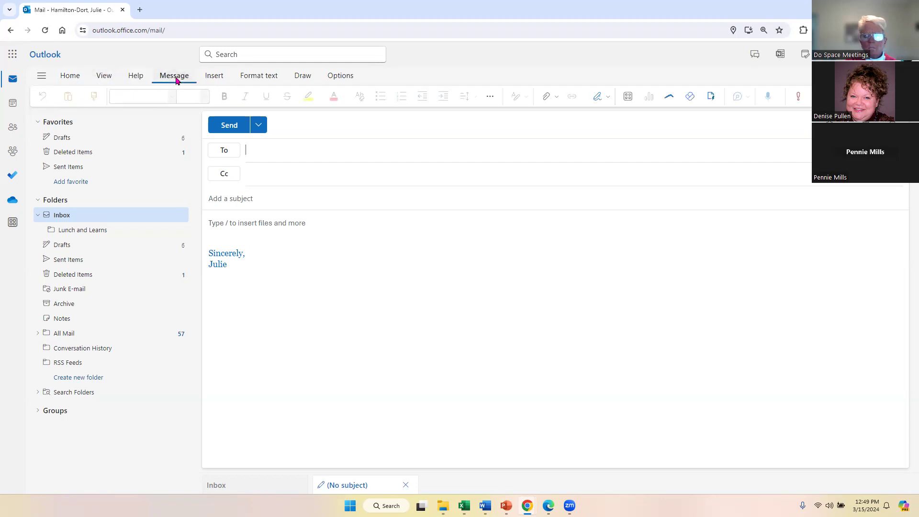
pyautogui.click(216, 80)
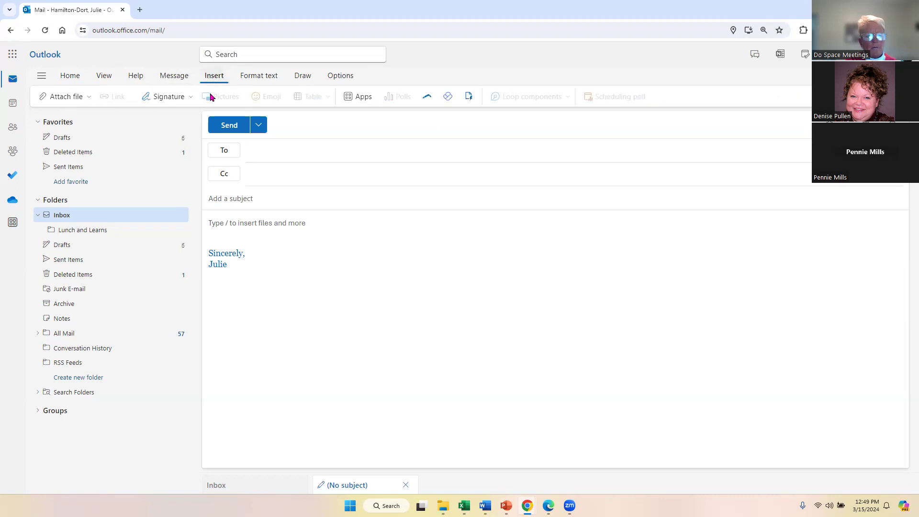
pyautogui.click(192, 101)
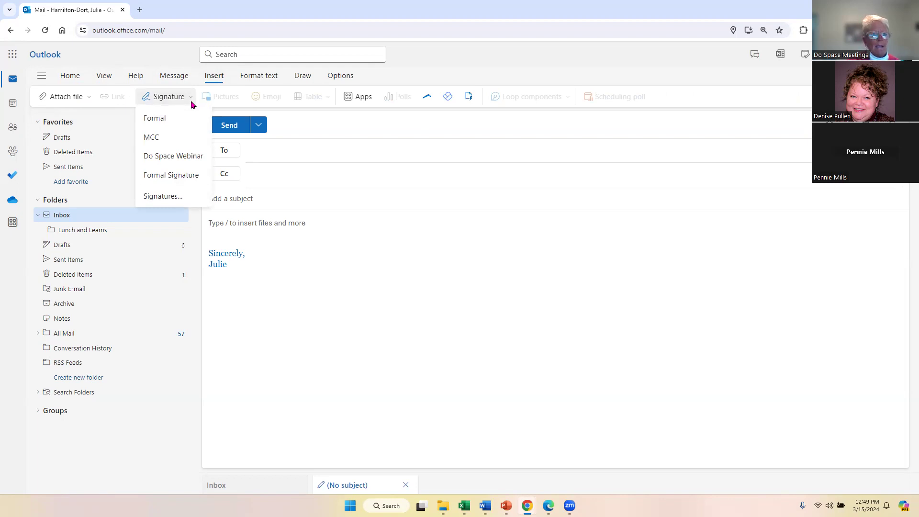
pyautogui.click(164, 203)
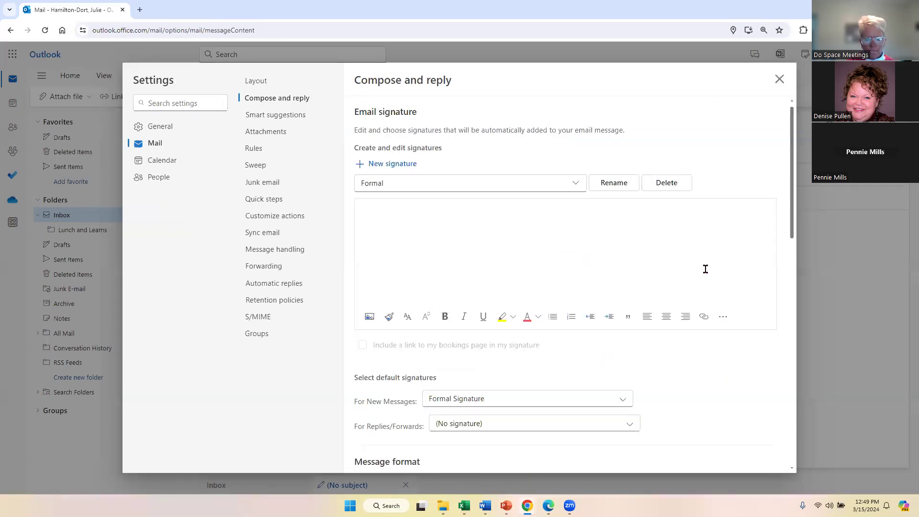
# Add a new signature named 'L&L Example' reading 'Have a great weekend,' plus the sender's first name.
pyautogui.click(363, 168)
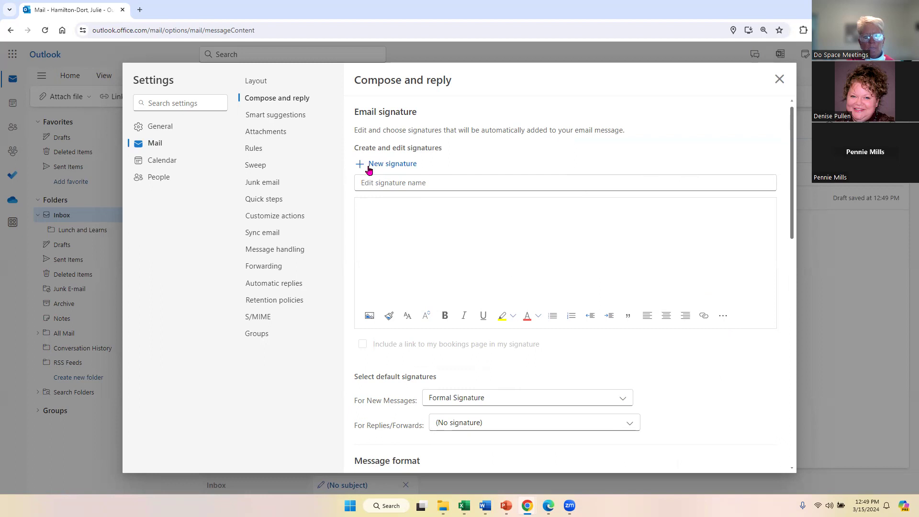
pyautogui.click(430, 184)
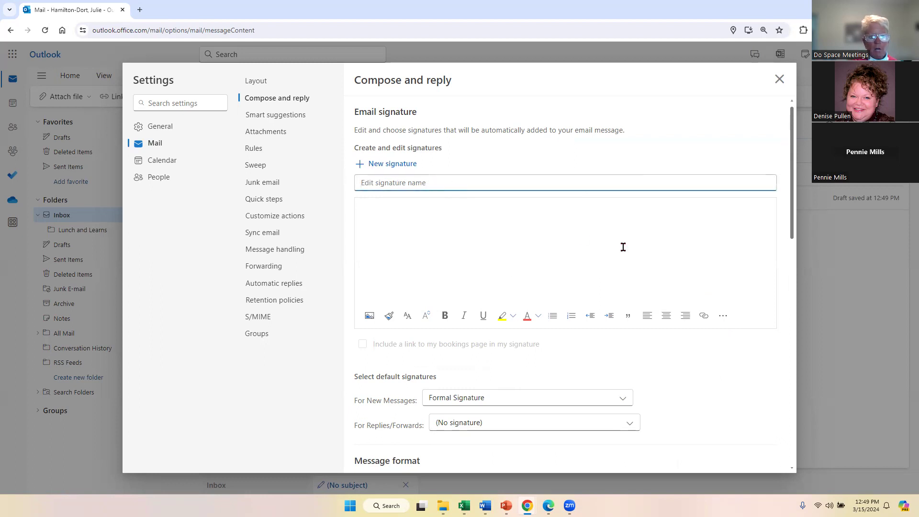
pyautogui.write('L&L Example')
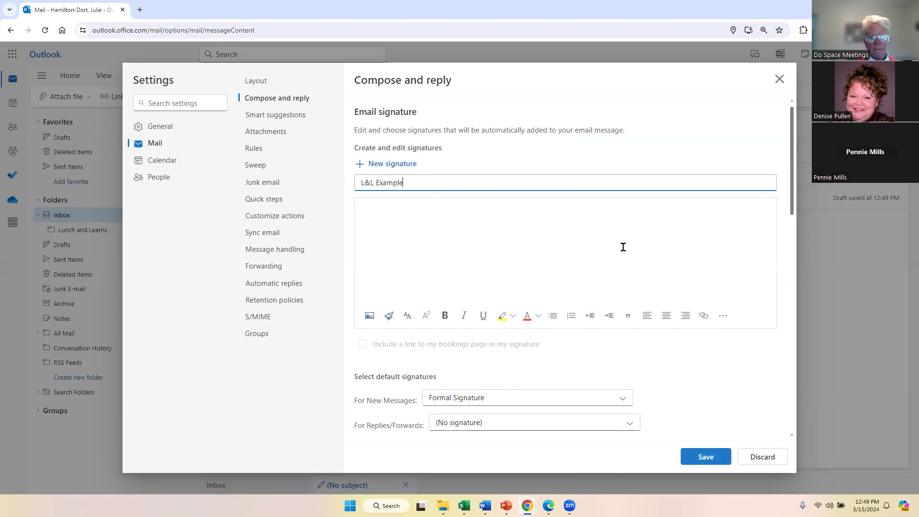
pyautogui.click(522, 238)
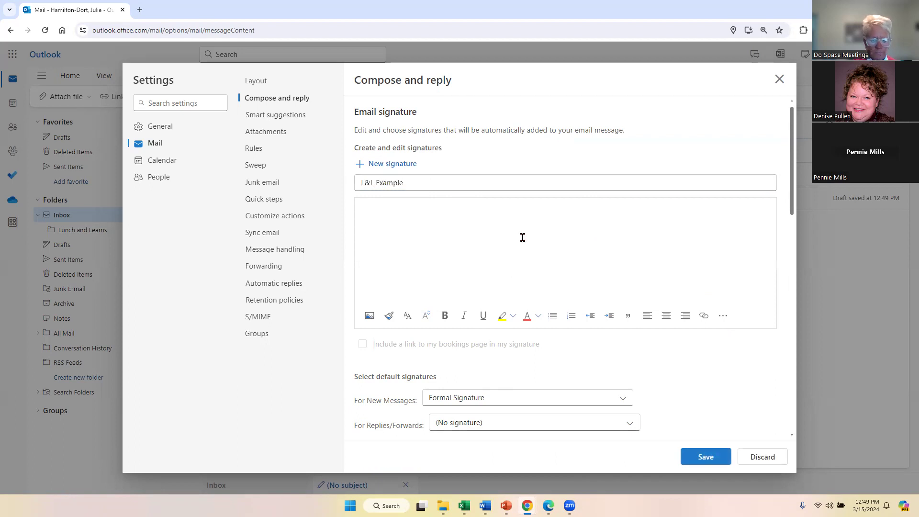
pyautogui.write('Have a great weekend,')
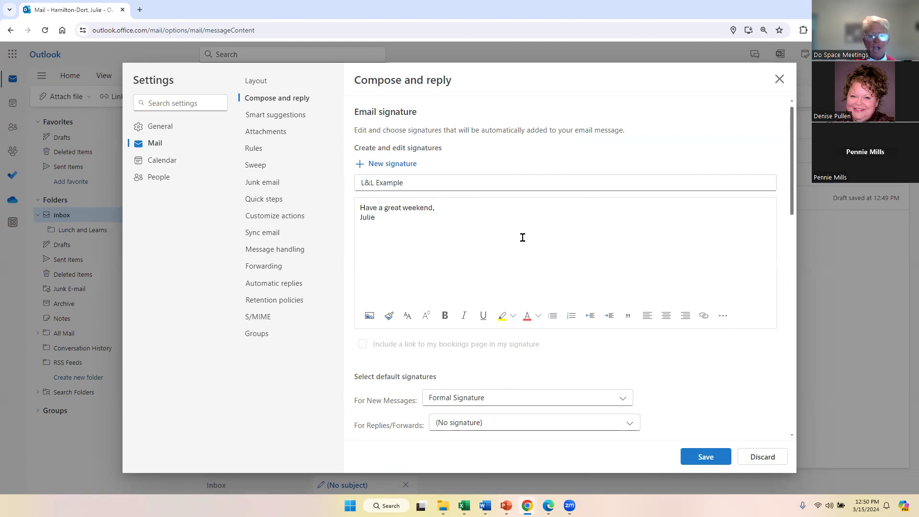
# Format both lines of the L&L Example signature as bold green text at font size 24.
pyautogui.moveTo(389, 220); pyautogui.dragTo(336, 201)
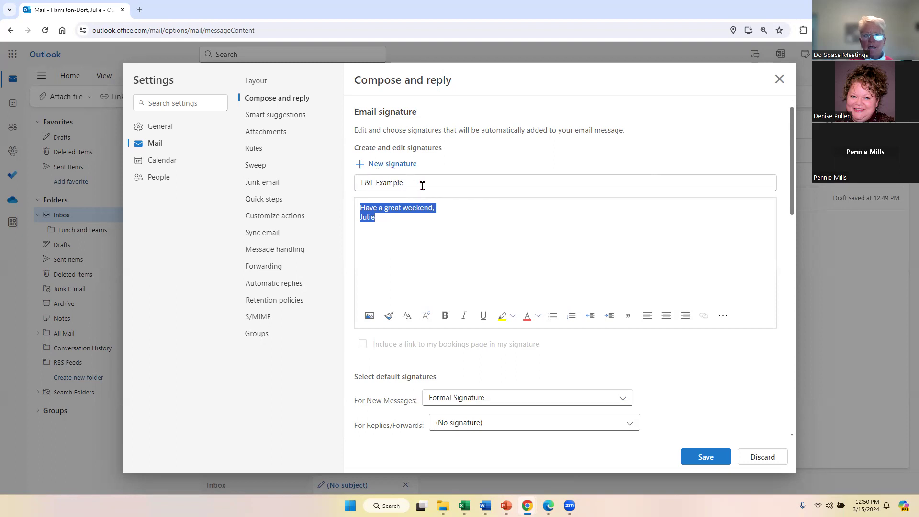
pyautogui.click(534, 321)
pyautogui.click(530, 339)
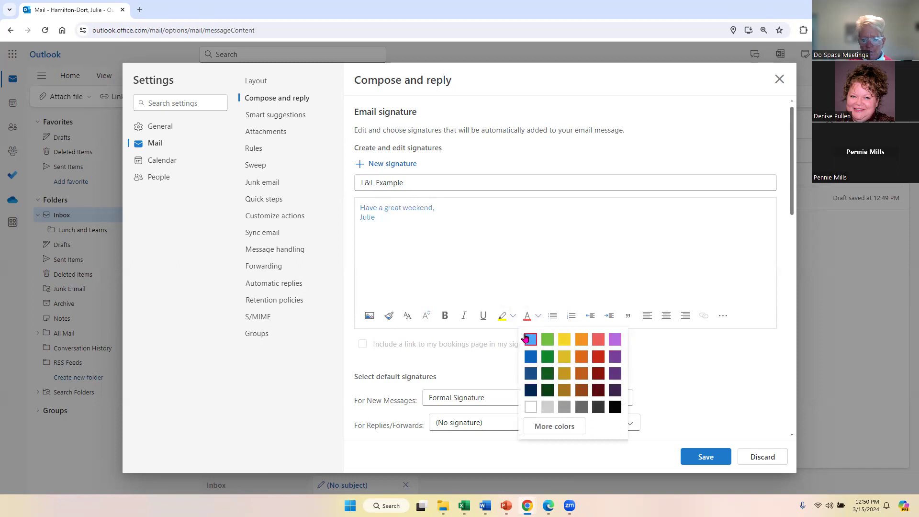
pyautogui.click(618, 361)
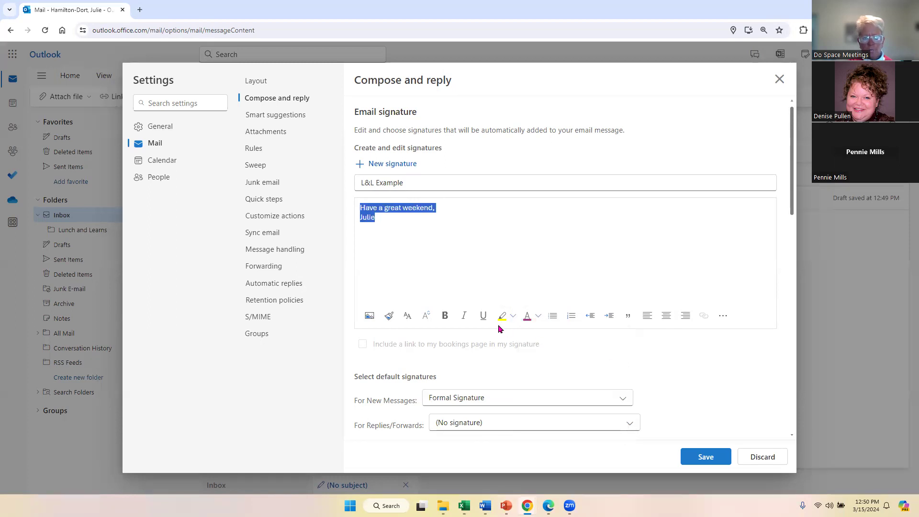
pyautogui.click(444, 315)
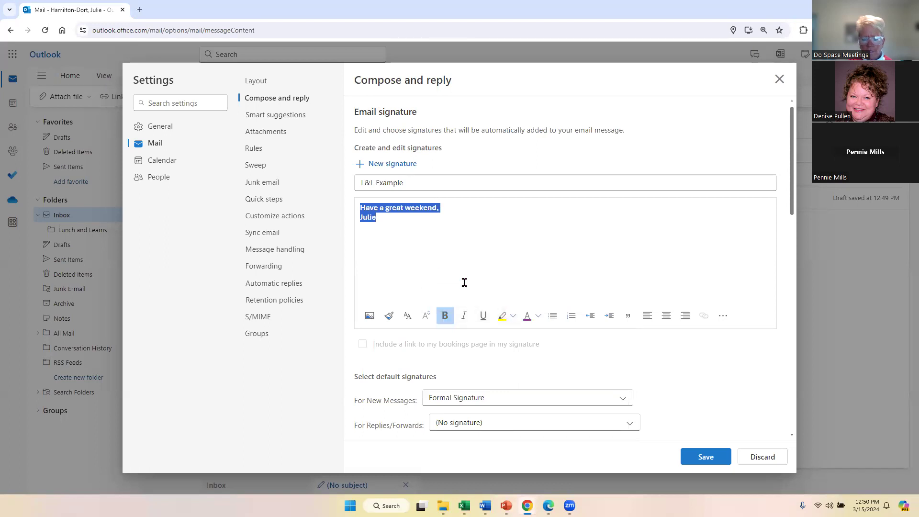
pyautogui.click(537, 316)
pyautogui.click(550, 362)
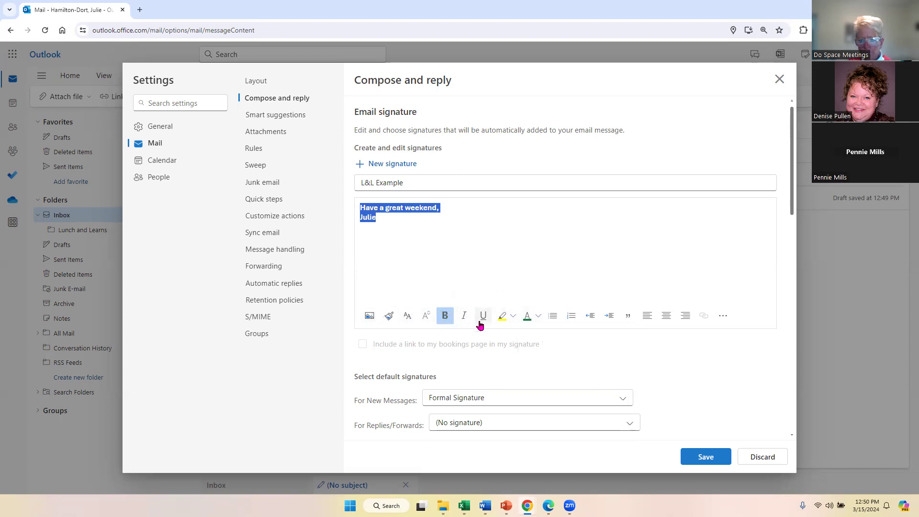
pyautogui.click(427, 320)
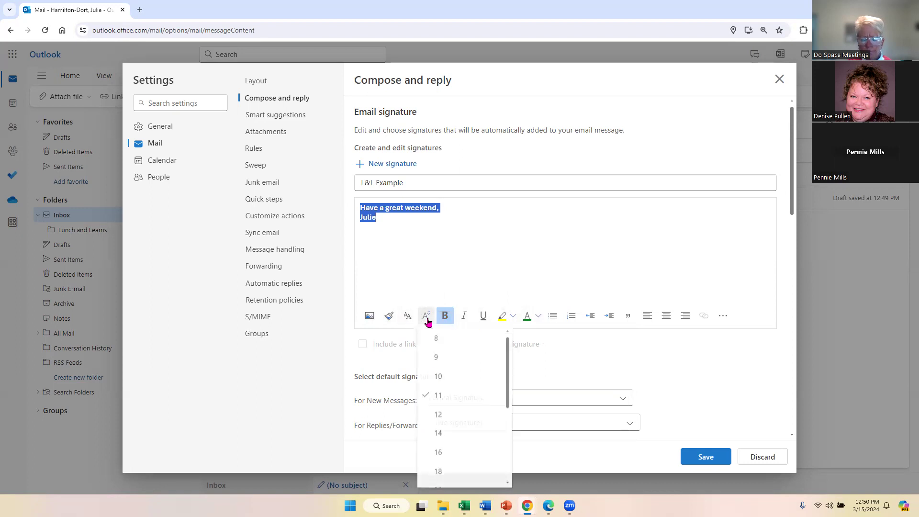
pyautogui.scroll(-3, 459, 383)
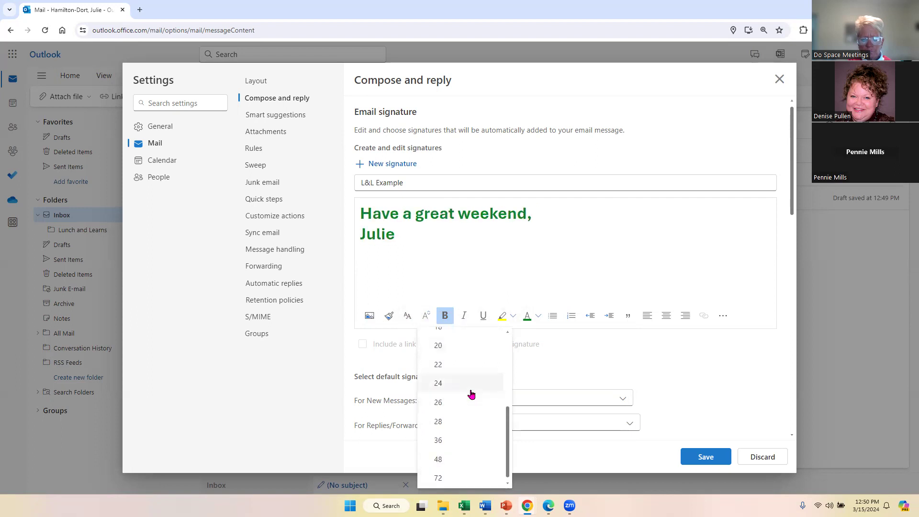
pyautogui.click(471, 391)
pyautogui.click(427, 238)
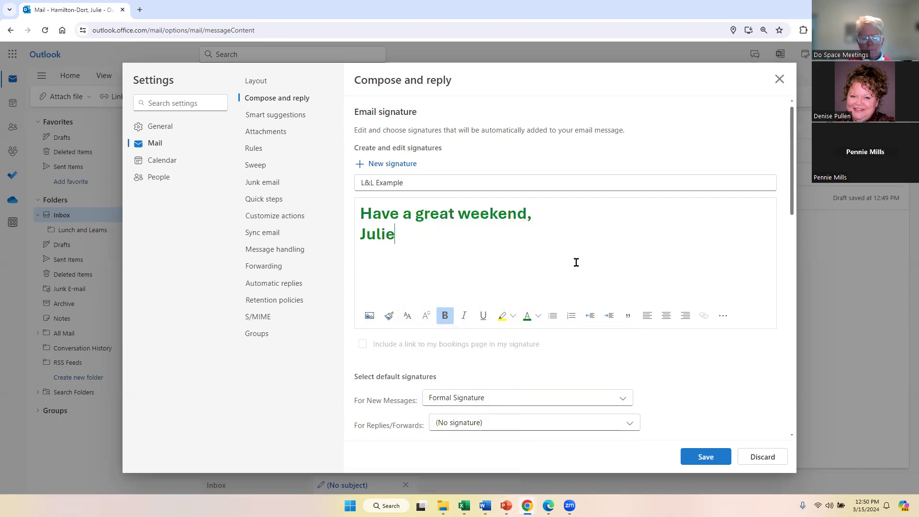
# Save the L&L Example signature at the bottom of Compose and reply, then close Settings.
pyautogui.scroll(-5, 648, 276)
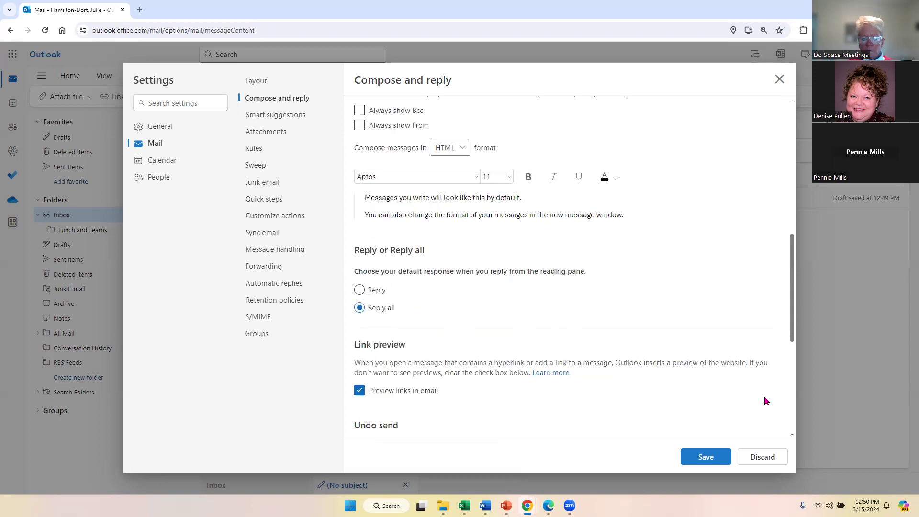
pyautogui.scroll(4, 543, 277)
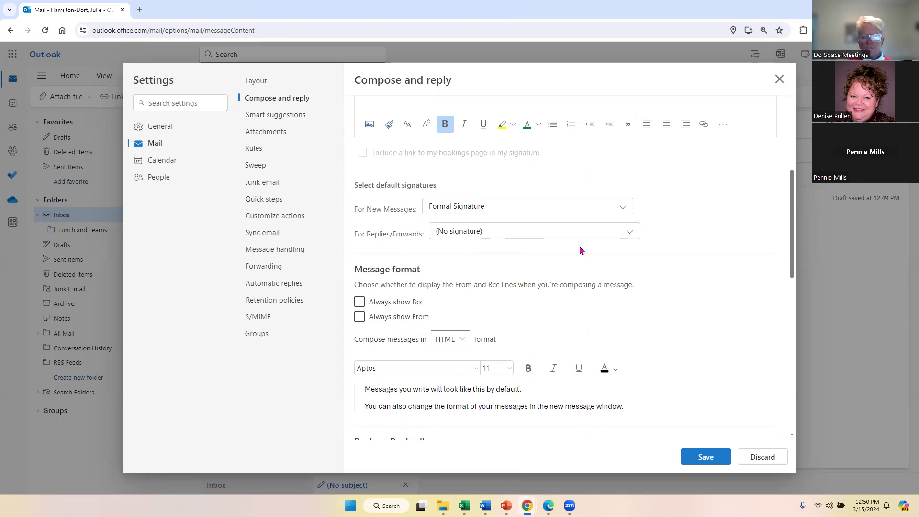
pyautogui.click(386, 302)
pyautogui.scroll(-6, 706, 302)
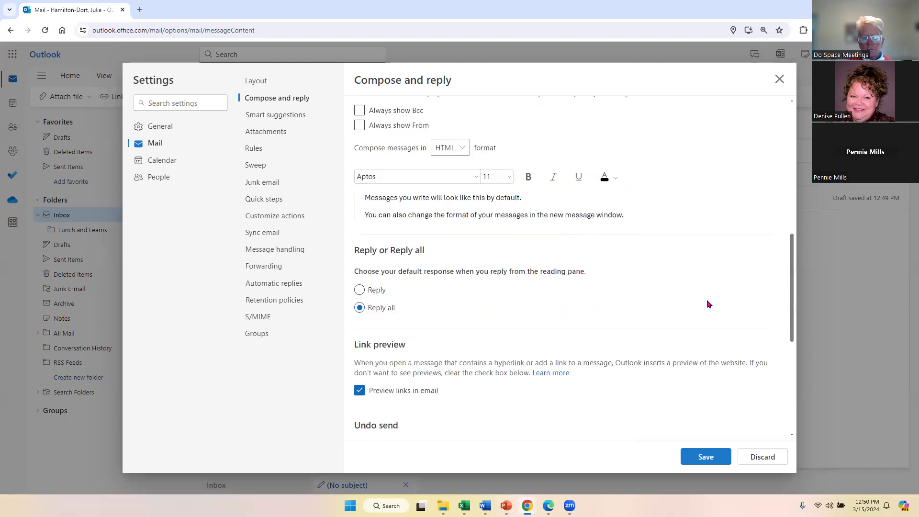
pyautogui.scroll(-4, 695, 302)
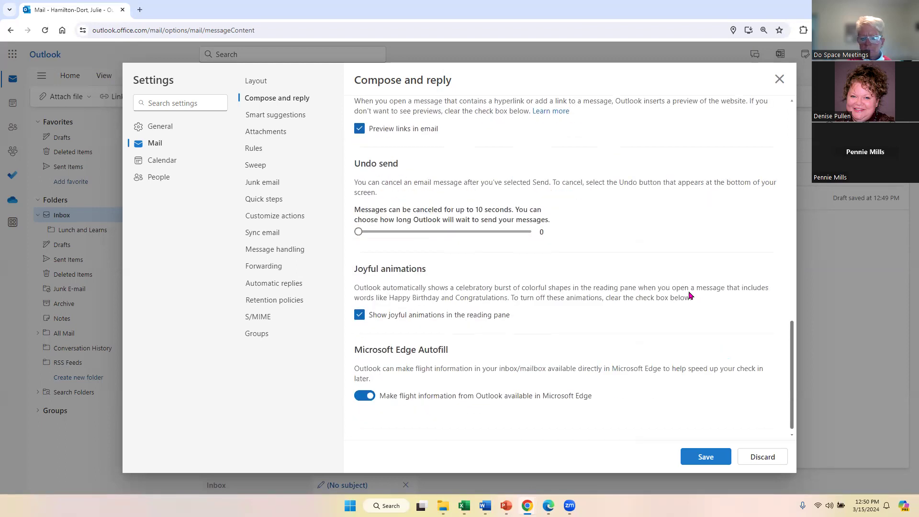
pyautogui.click(708, 462)
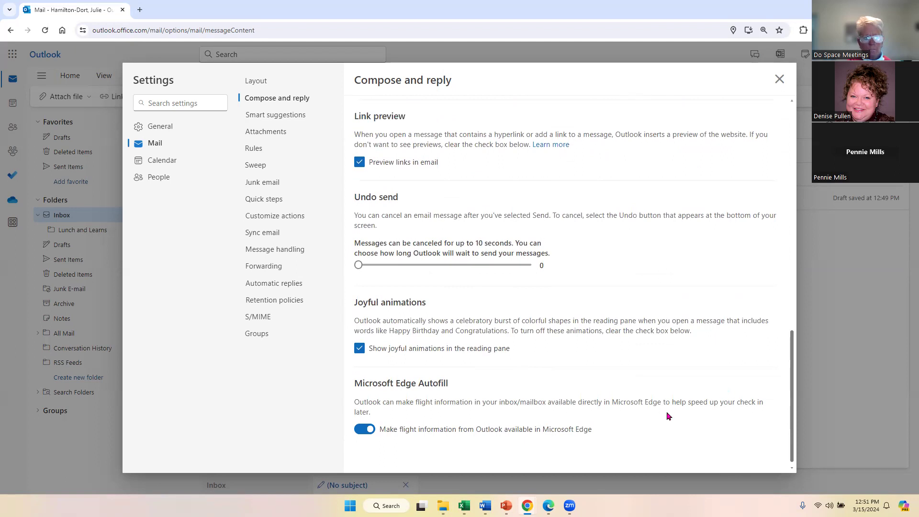
pyautogui.click(779, 79)
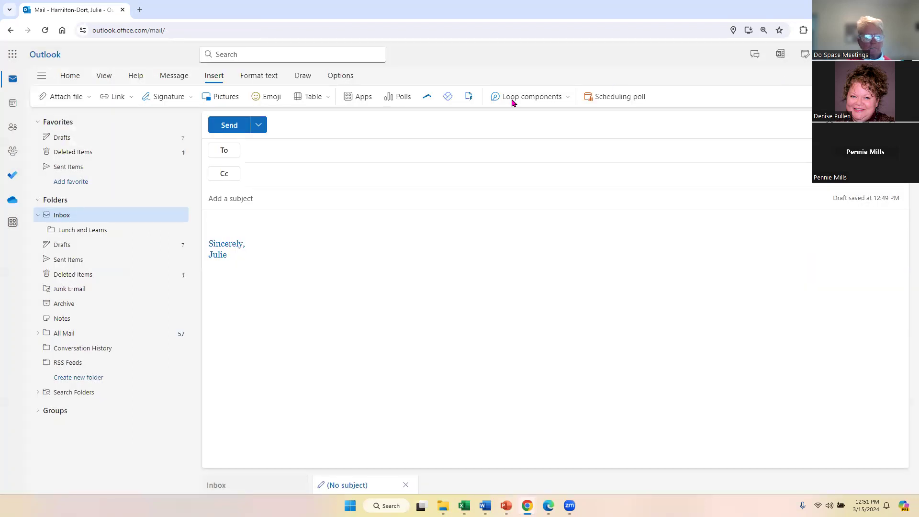
# Start a new message from the Inbox, insert the L&L Example signature, and open the app launcher.
pyautogui.click(58, 221)
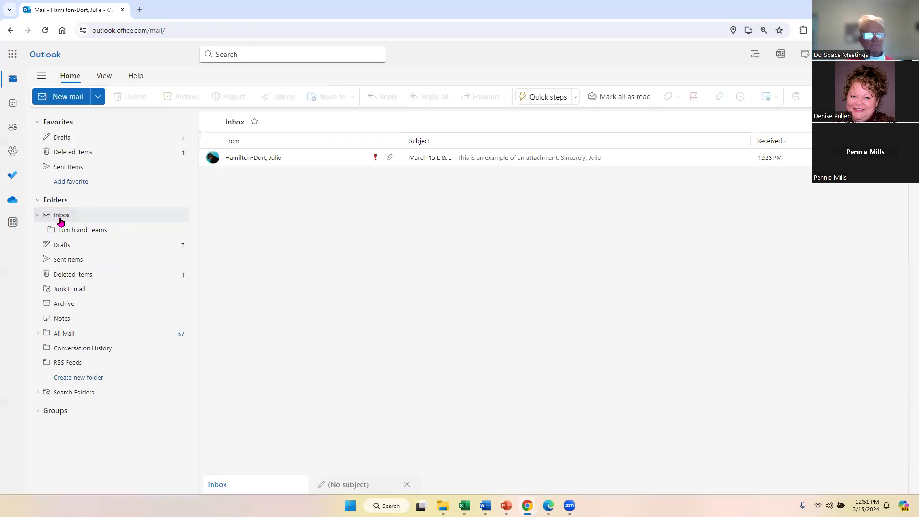
pyautogui.click(55, 98)
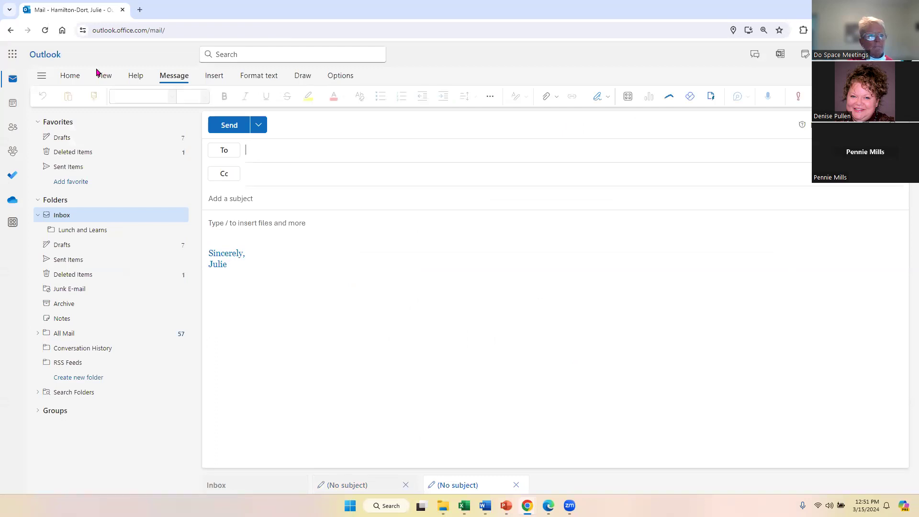
pyautogui.click(218, 82)
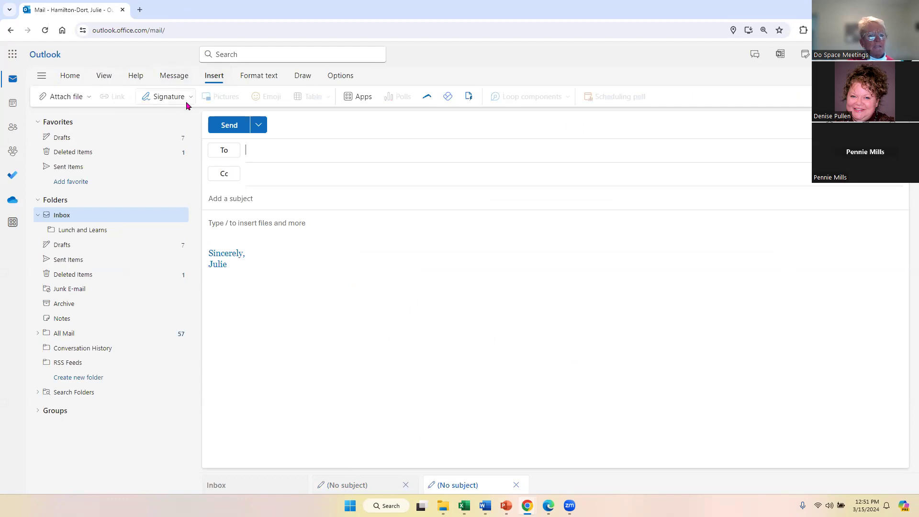
pyautogui.click(187, 98)
pyautogui.click(179, 194)
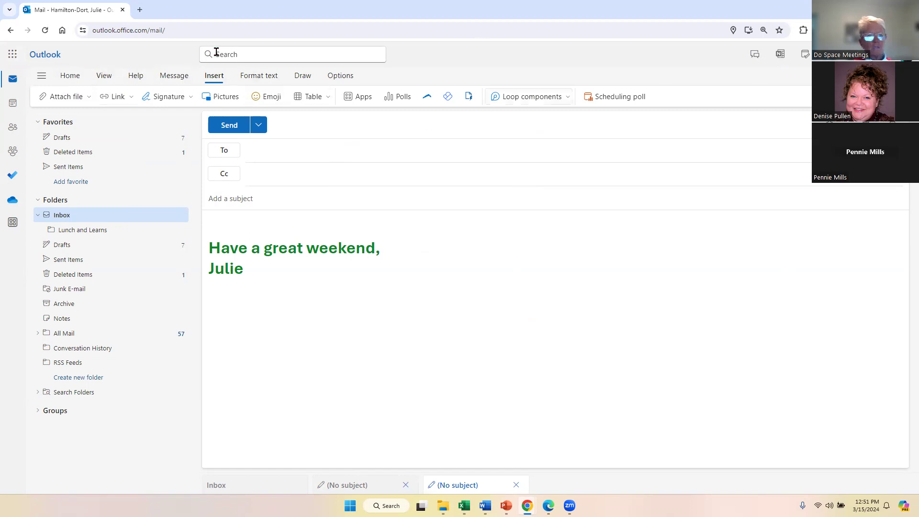
pyautogui.click(13, 54)
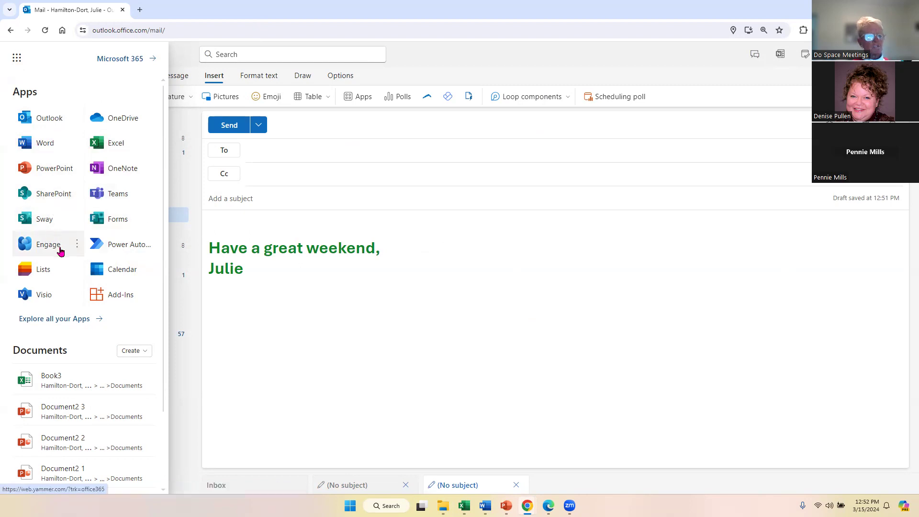
# Open the full Microsoft 365 apps catalogue and launch Project in a new tab.
pyautogui.click(30, 322)
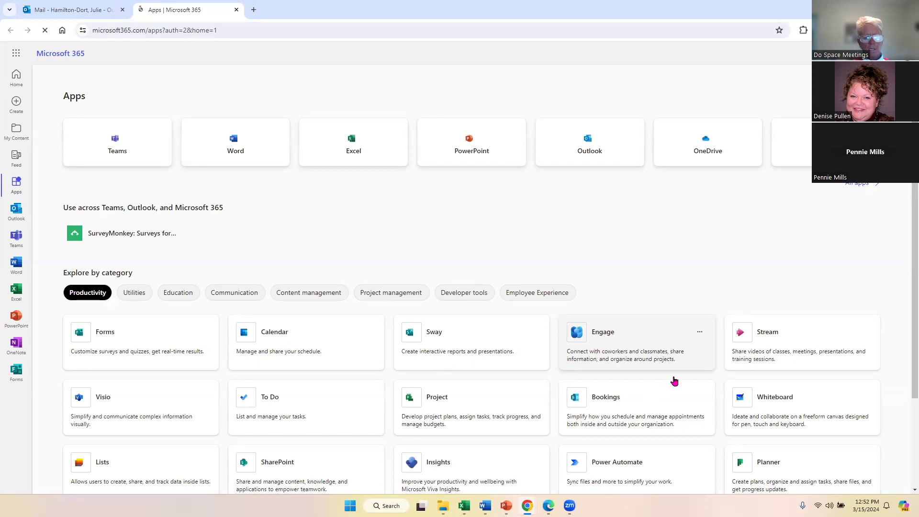
pyautogui.scroll(-4, 673, 379)
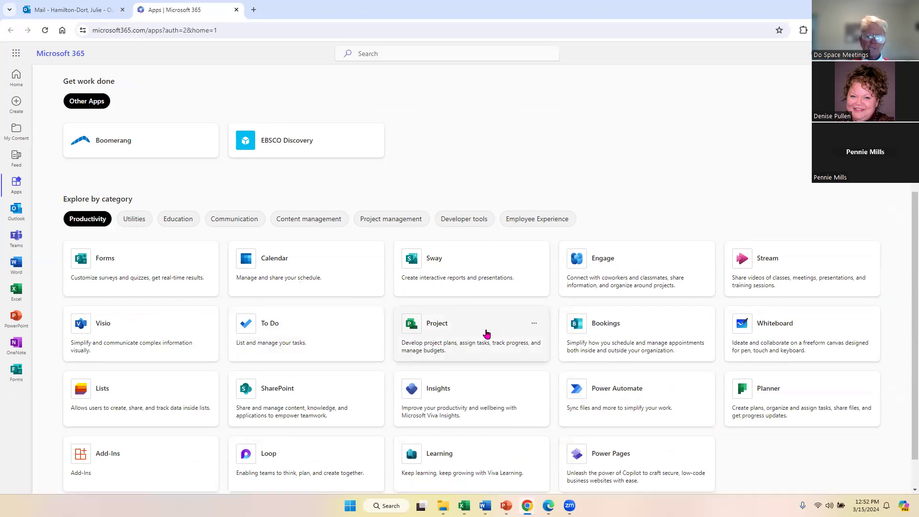
pyautogui.click(486, 333)
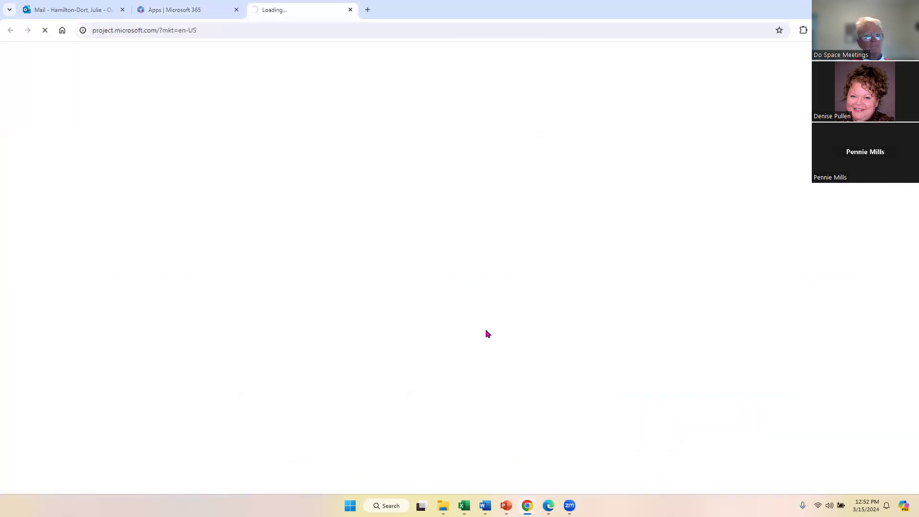
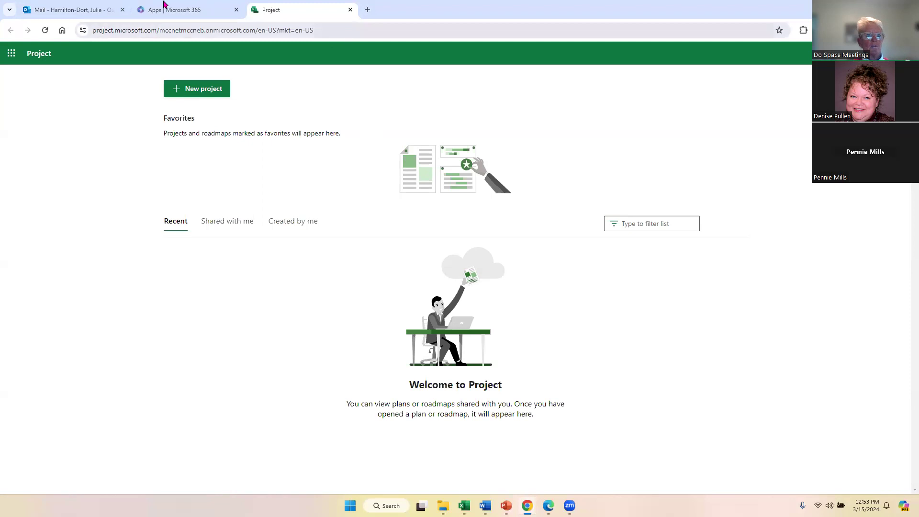
# Return to the web Outlook draft with the bold green 'Have a great weekend,' closing.
pyautogui.click(52, 10)
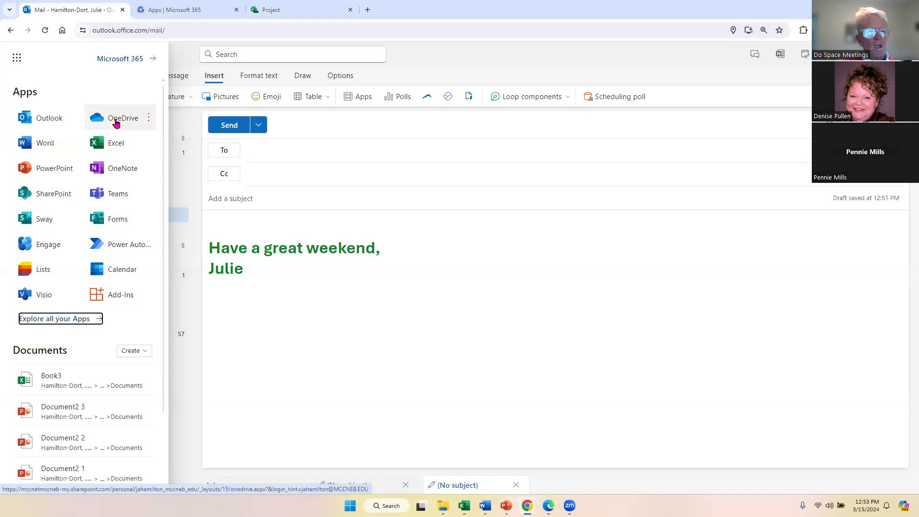
pyautogui.click(273, 274)
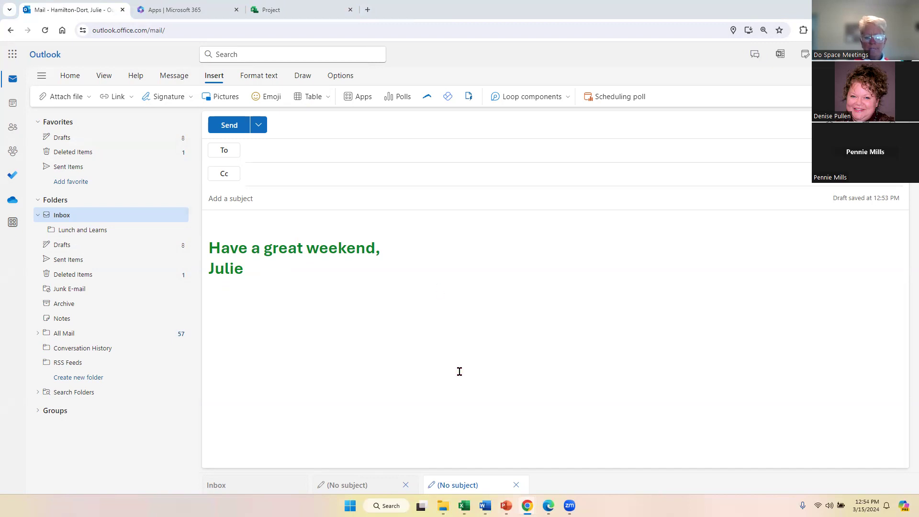
# Bring Outlook.pptx forward, then launch desktop Outlook from Windows Search's Recent list.
pyautogui.moveTo(507, 505)
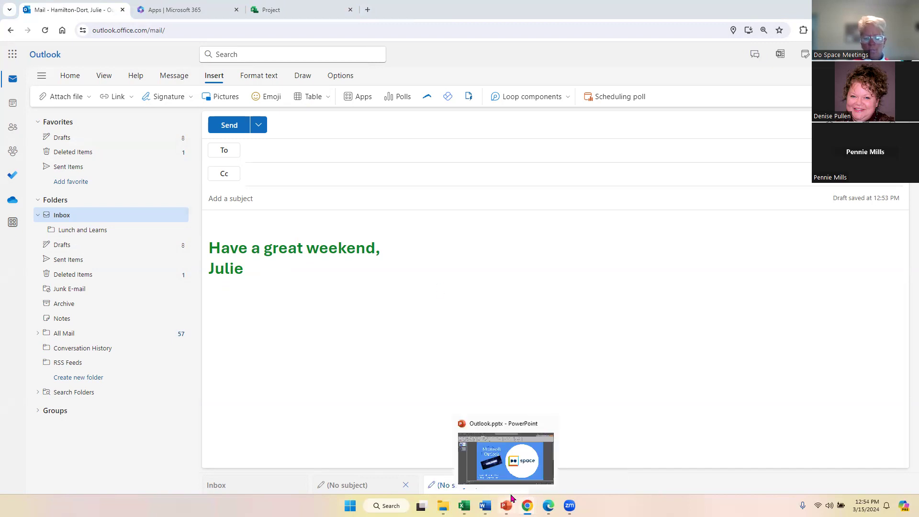
pyautogui.click(515, 471)
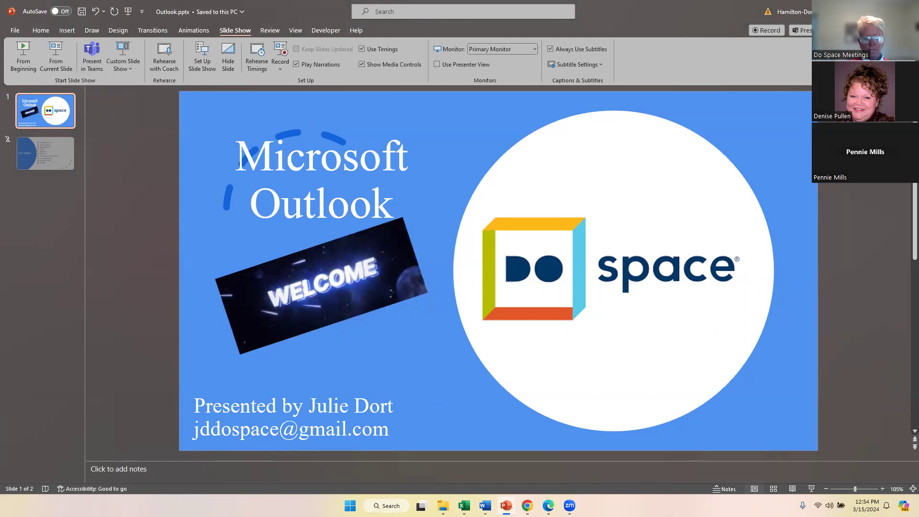
pyautogui.press('super+s')
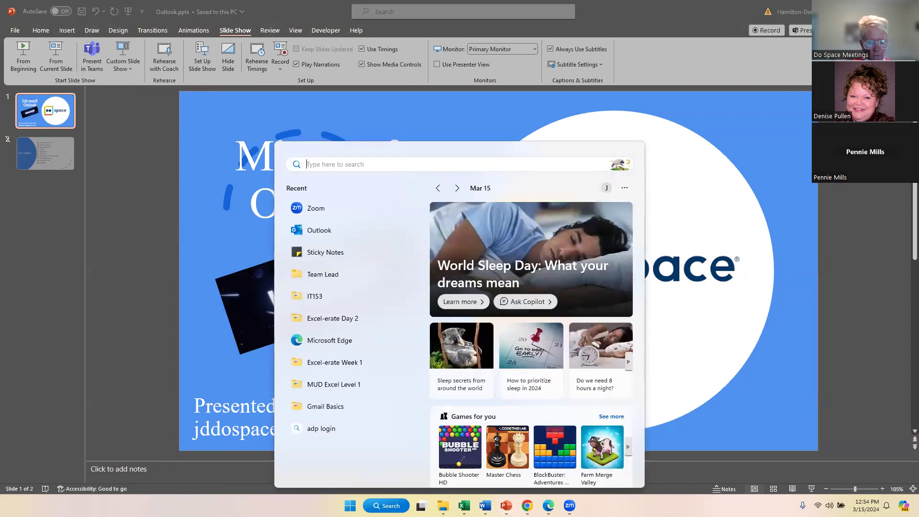
pyautogui.click(278, 230)
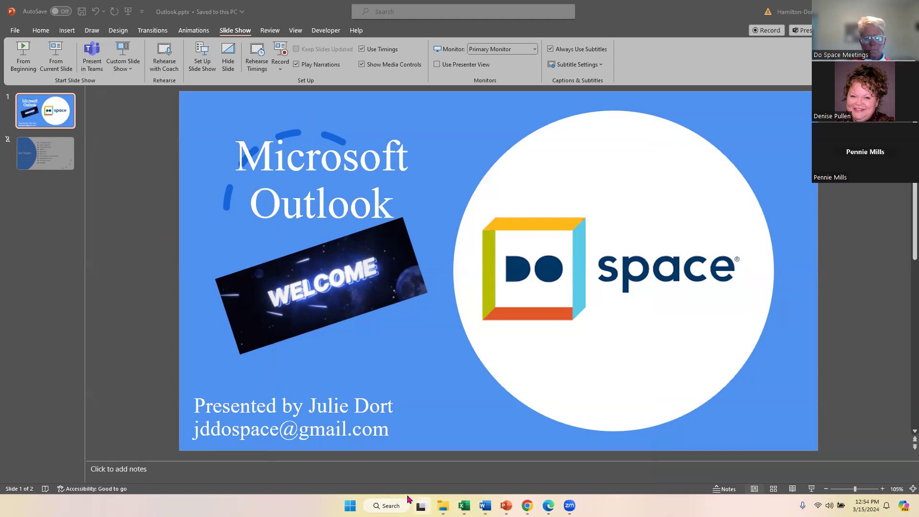
pyautogui.click(375, 505)
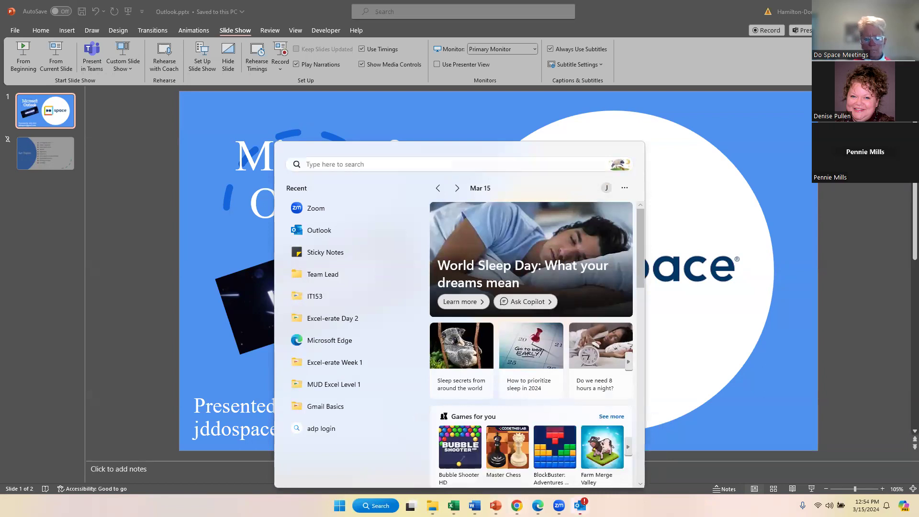
pyautogui.click(580, 505)
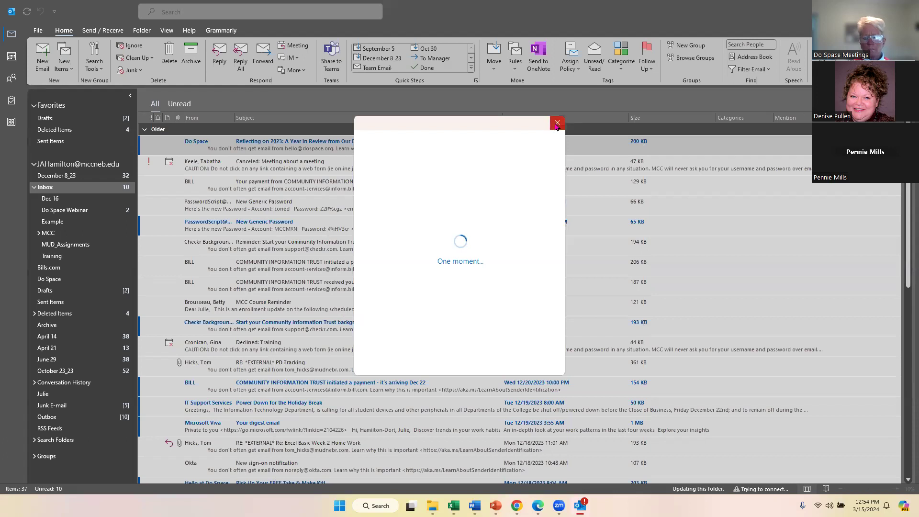
# Dismiss the loading dialog and open a blank new contact form from People.
pyautogui.click(556, 123)
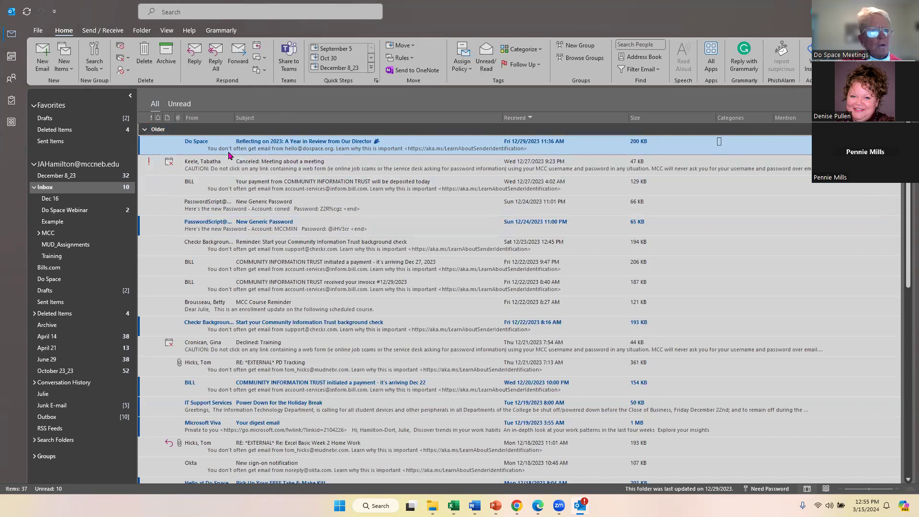
pyautogui.click(12, 78)
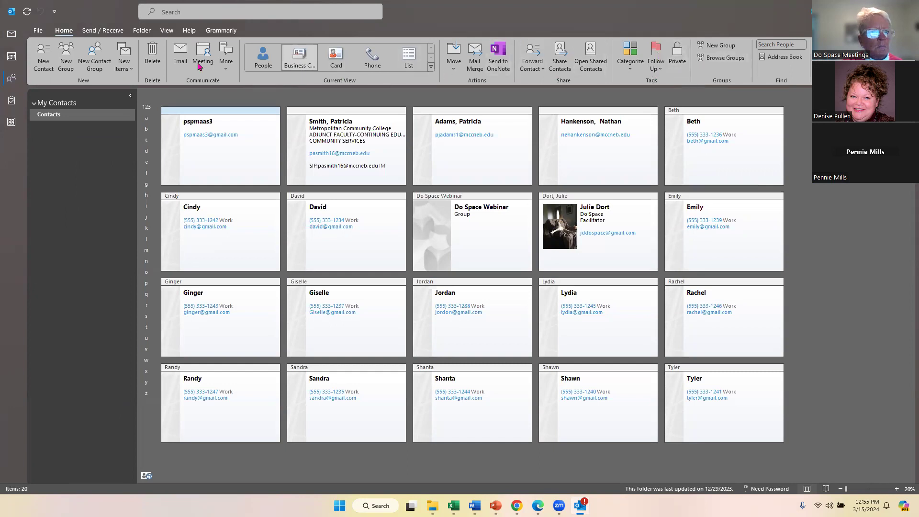
pyautogui.click(41, 54)
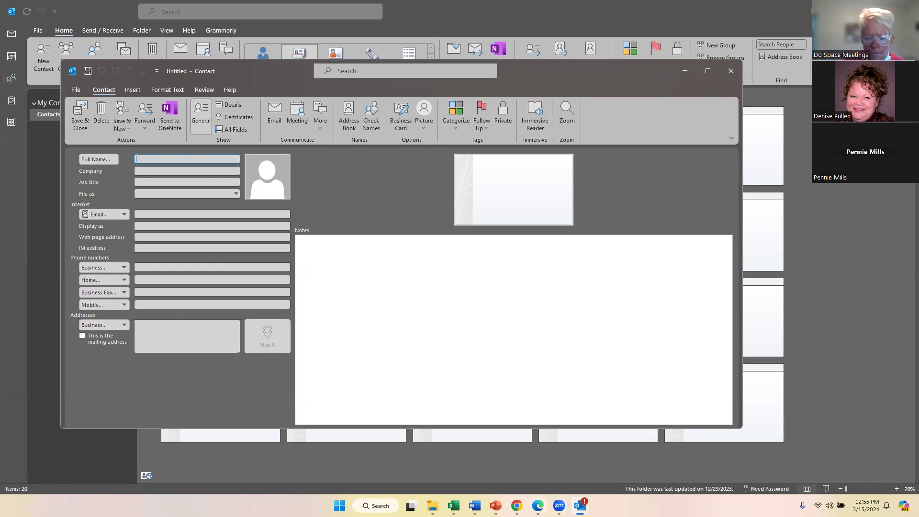
# Switch back to the Chrome web Outlook draft with the green weekend closing.
pyautogui.moveTo(516, 505)
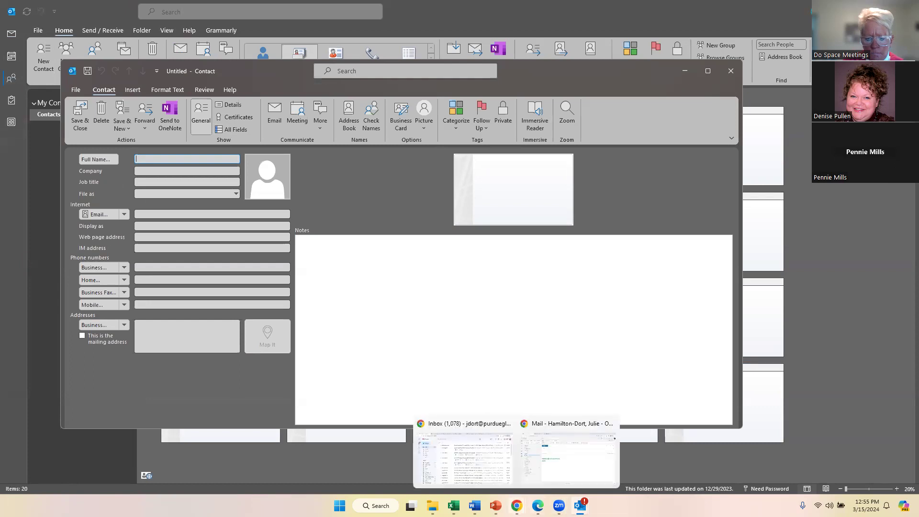
pyautogui.click(560, 484)
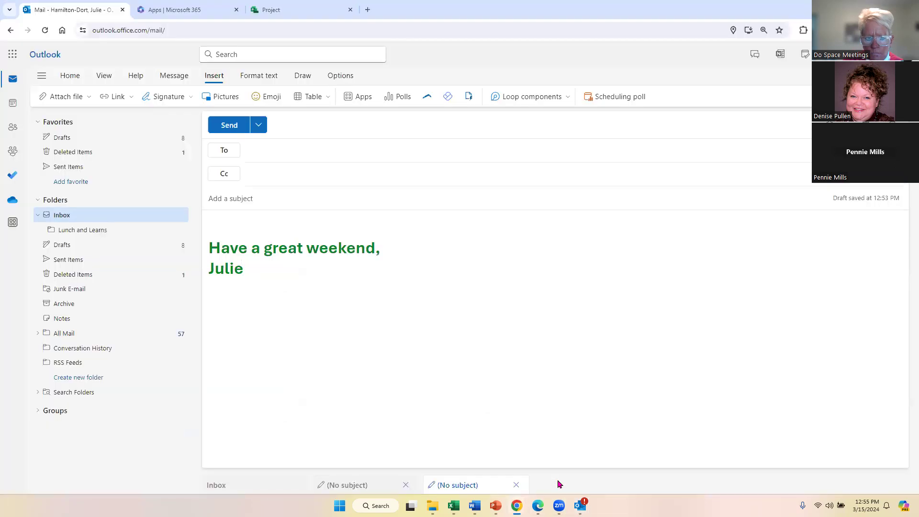
pyautogui.moveTo(559, 505)
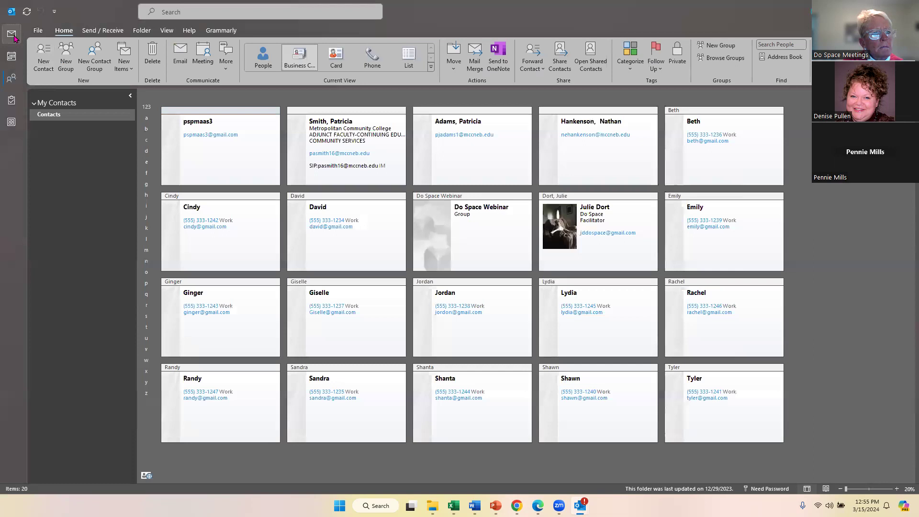
# In the new desktop message, browse the Insert tab's Text Box and Quick Parts options.
pyautogui.click(14, 35)
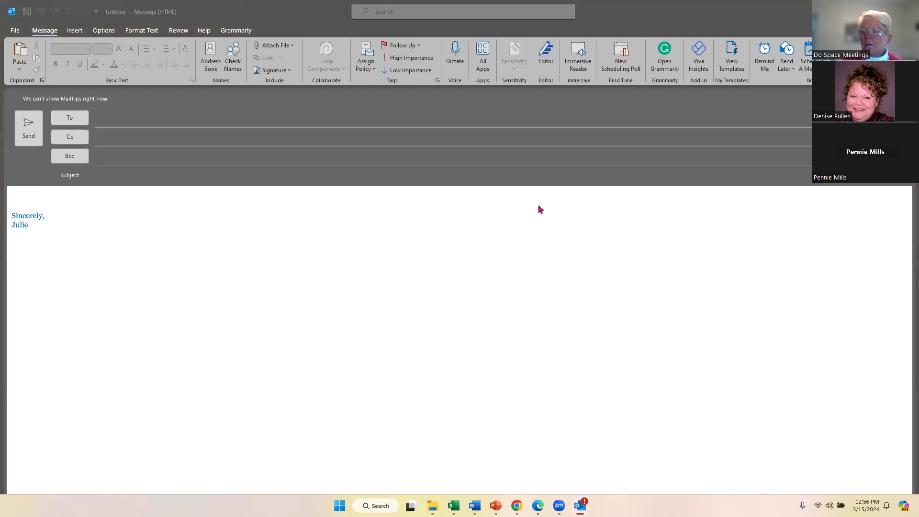
pyautogui.click(21, 218)
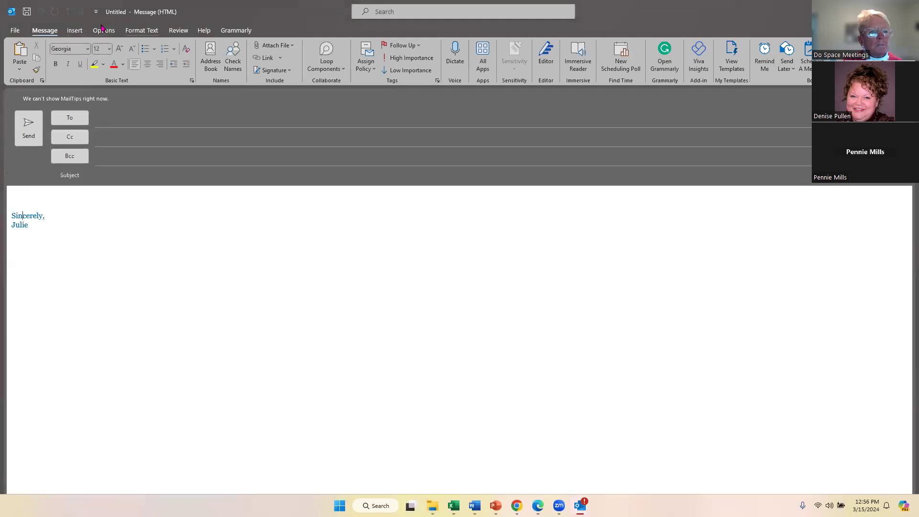
pyautogui.click(75, 35)
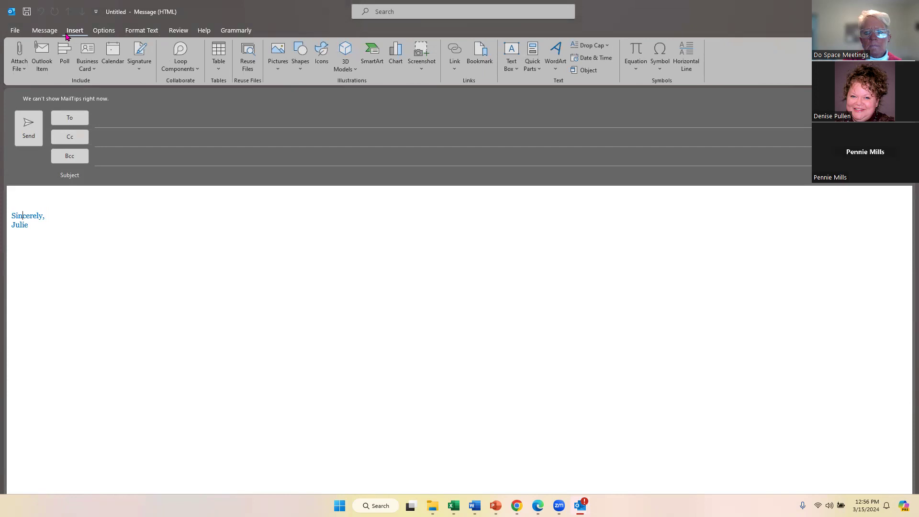
pyautogui.click(513, 71)
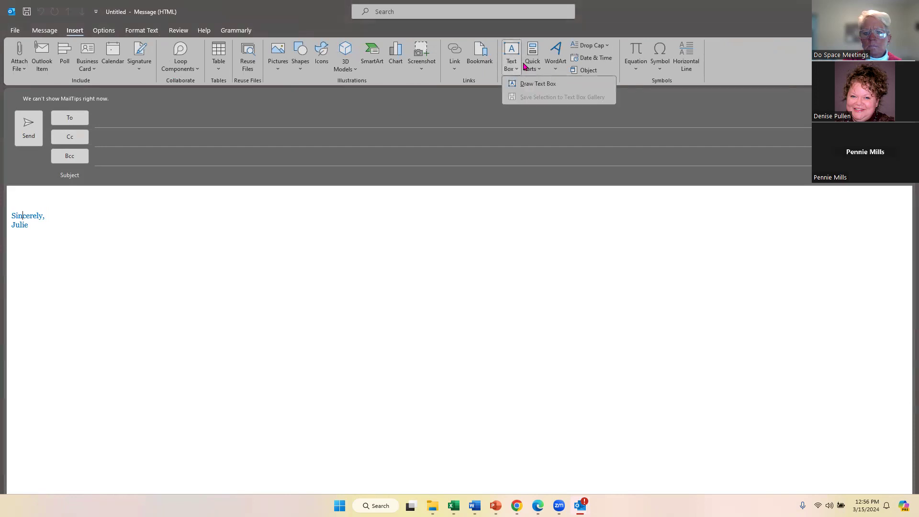
pyautogui.click(535, 71)
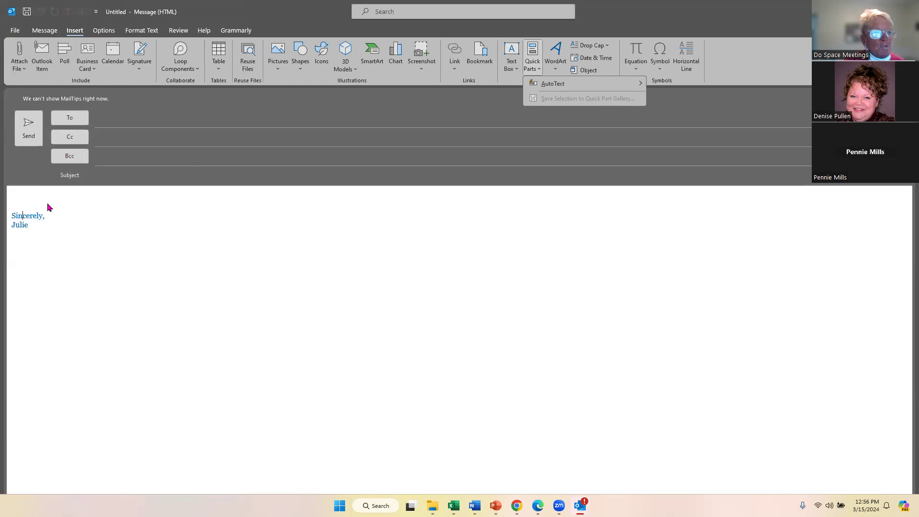
# Insert a contact's card via Business Card > Other Business Cards, attaching its 1 KB .vcf.
pyautogui.click(92, 71)
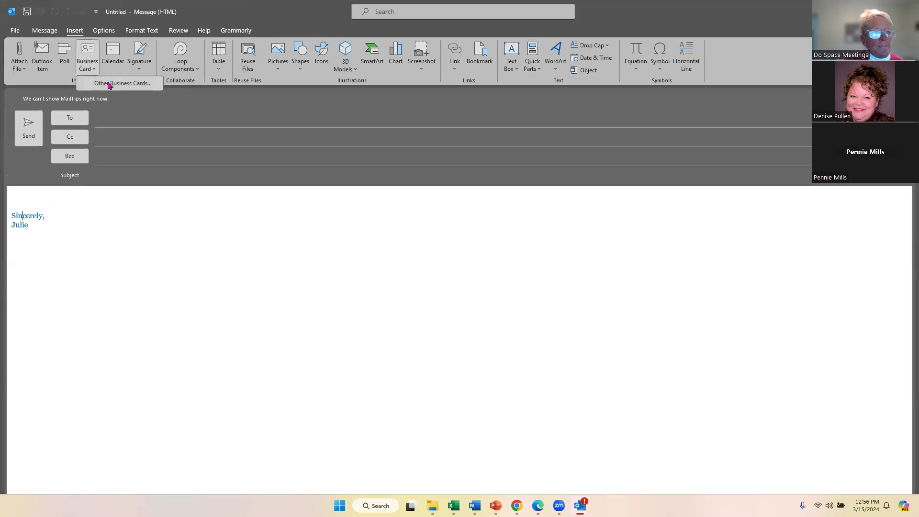
pyautogui.click(91, 53)
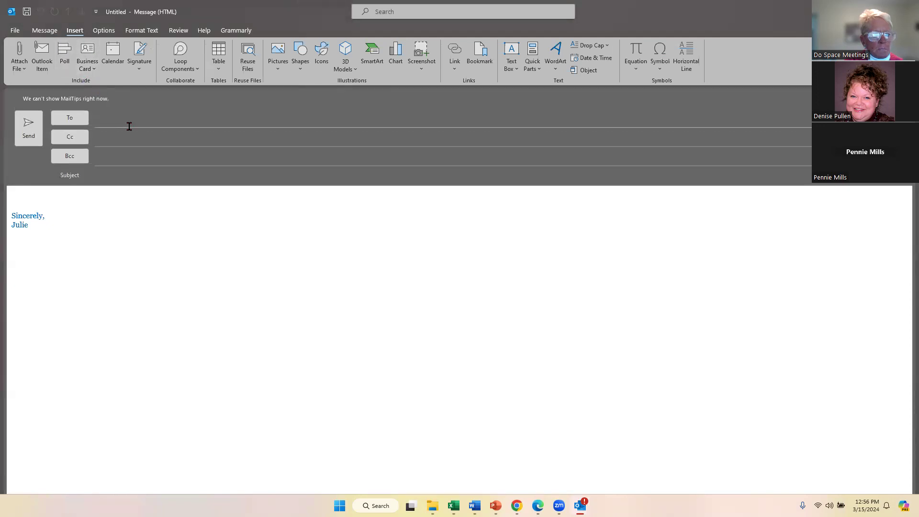
pyautogui.click(92, 69)
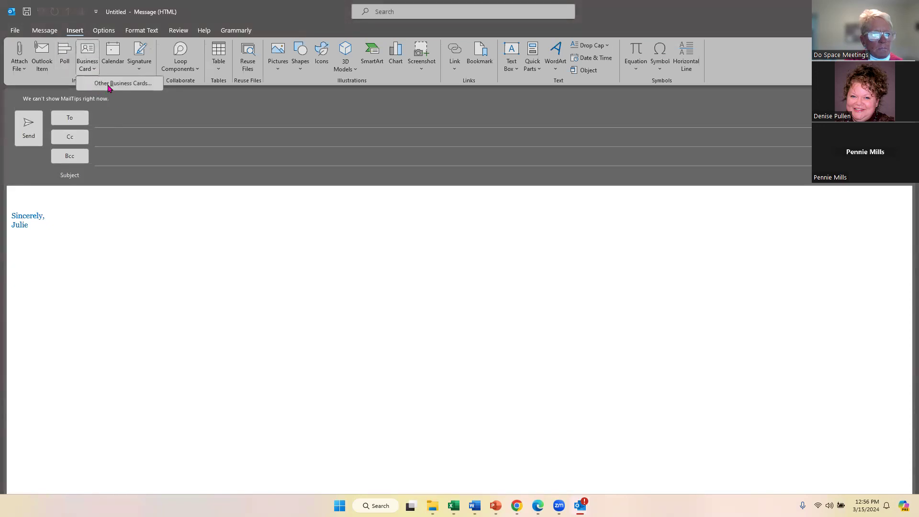
pyautogui.click(109, 84)
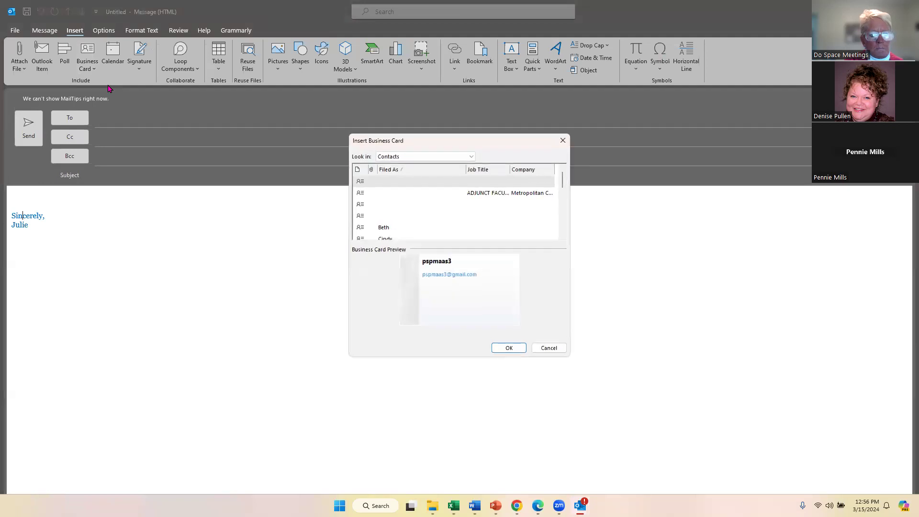
pyautogui.scroll(-2, 445, 216)
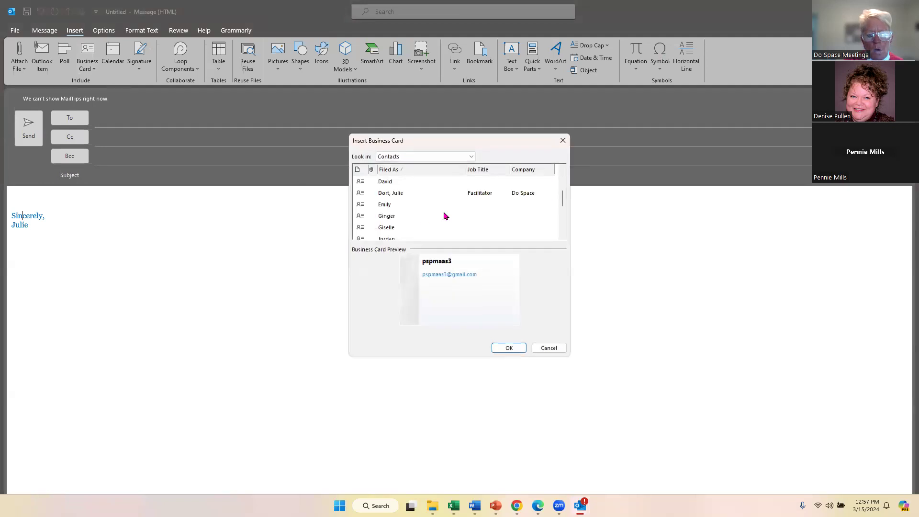
pyautogui.click(497, 348)
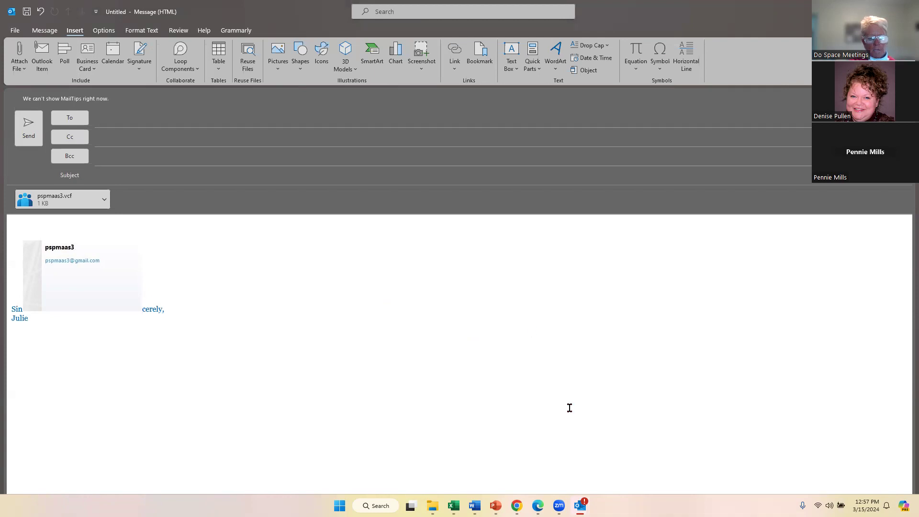
pyautogui.moveTo(516, 505)
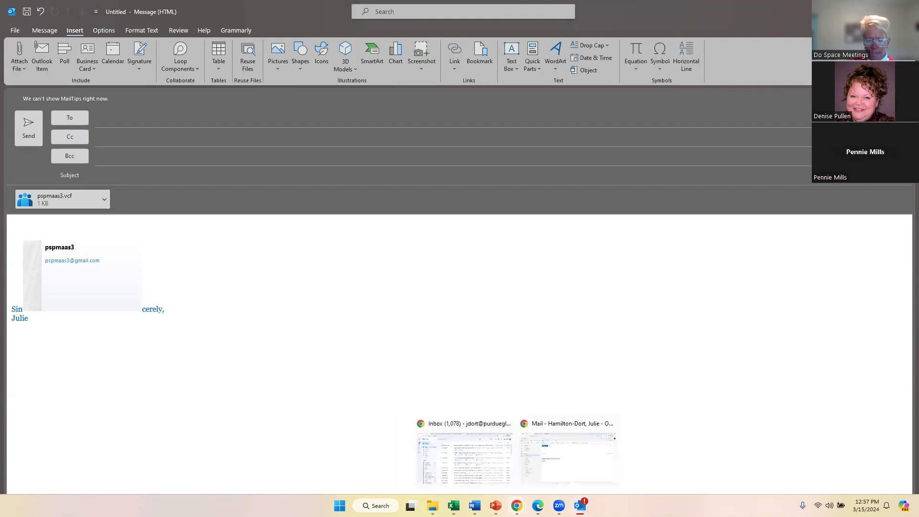
# Review the web draft's Attach file and Link options, then switch to Outlook.pptx.
pyautogui.click(568, 457)
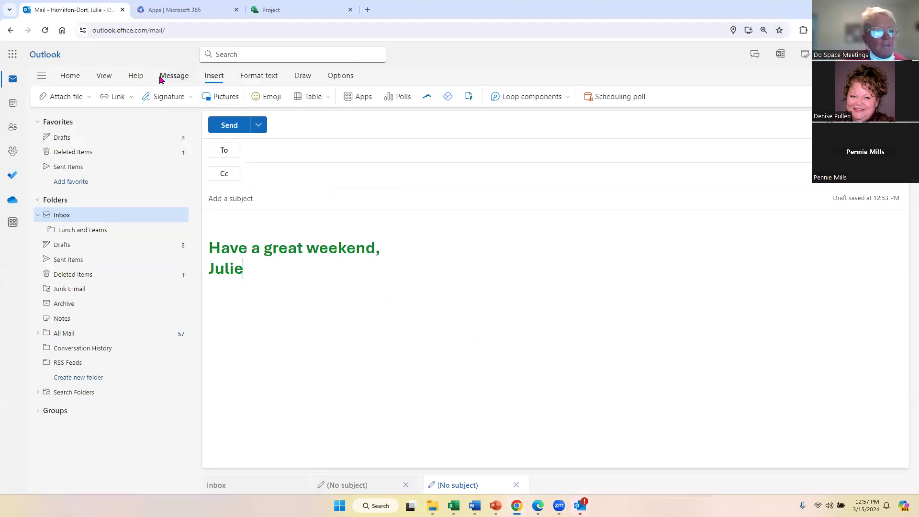
pyautogui.click(88, 97)
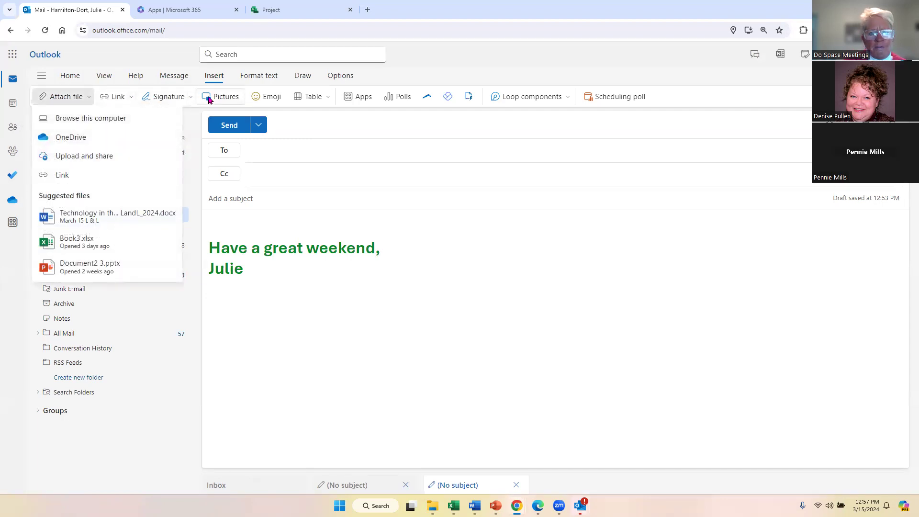
pyautogui.click(131, 98)
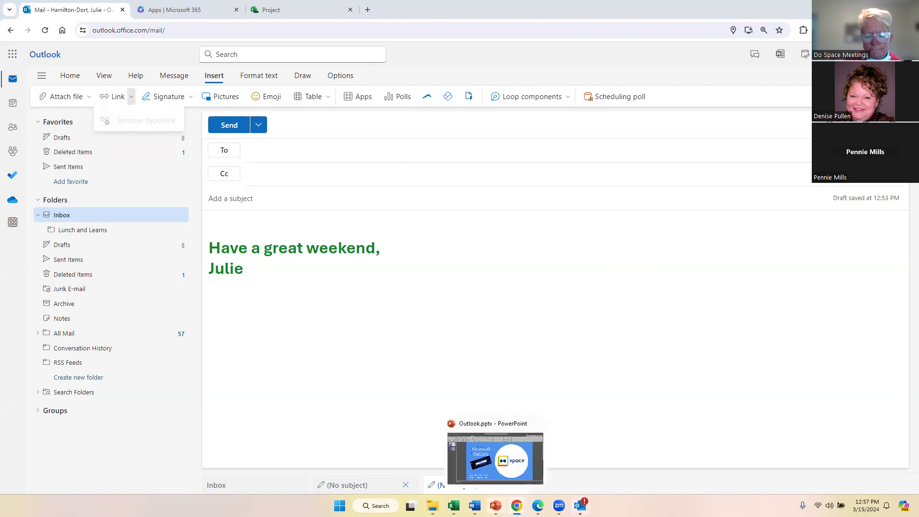
pyautogui.click(495, 505)
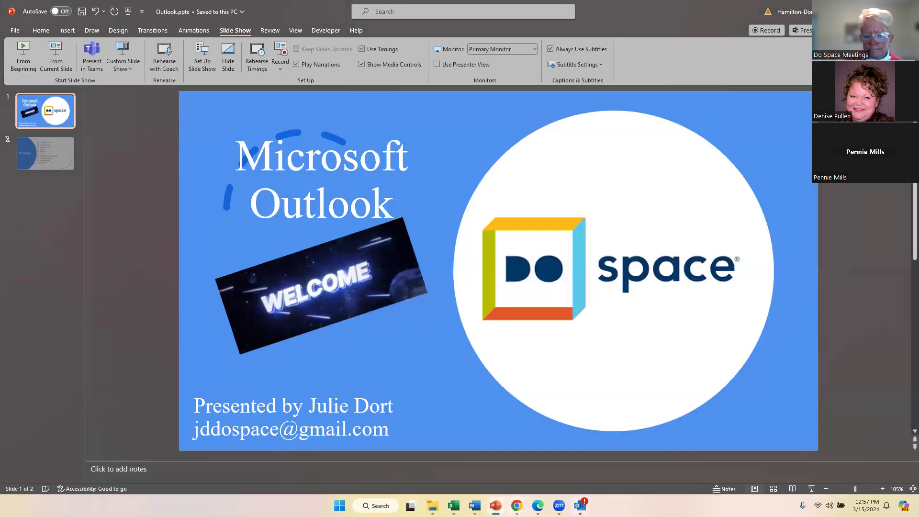
# Start the Outlook.pptx slide show from the 'Microsoft Outlook' title slide.
pyautogui.moveTo(516, 505)
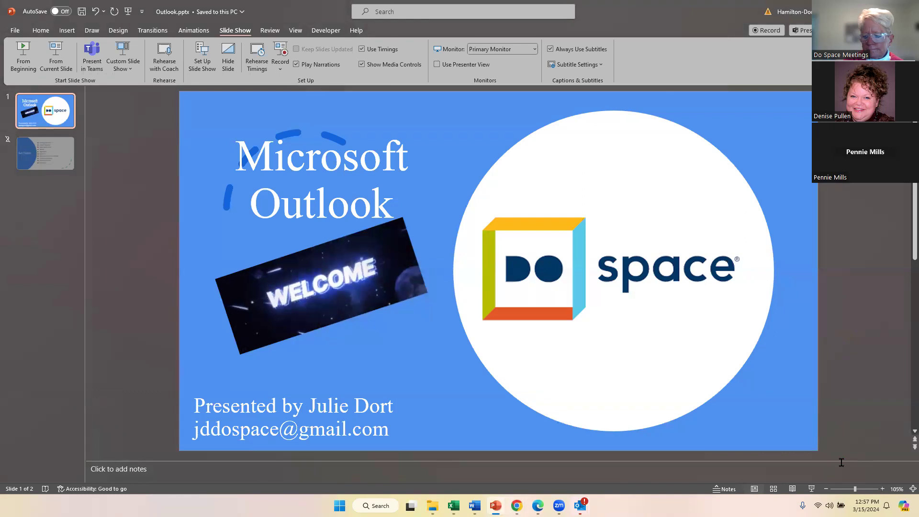
pyautogui.click(810, 490)
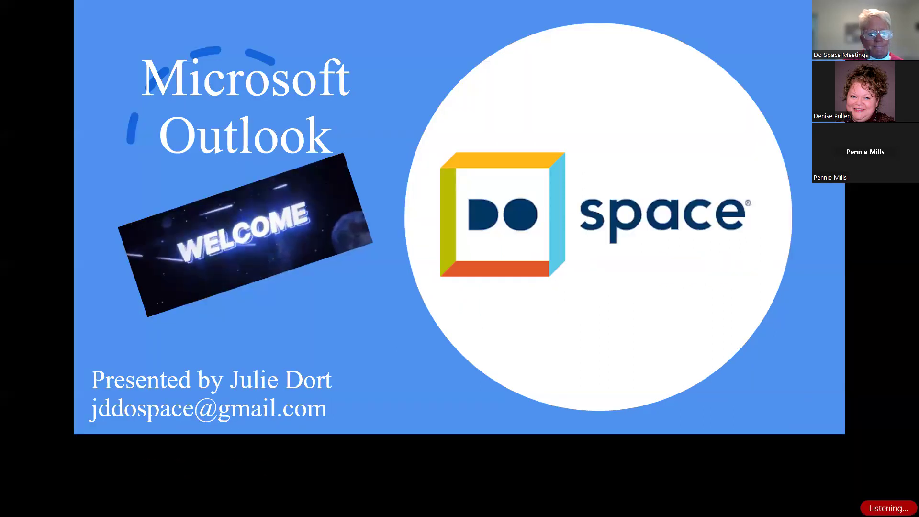